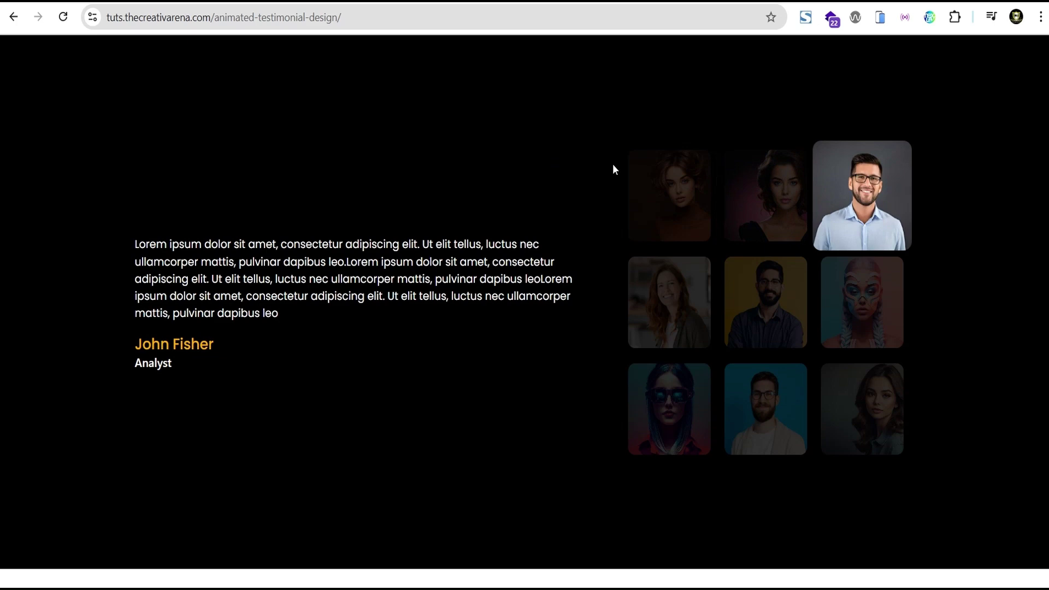
Preview the animated testimonial page in the mobile simulator on the tablet and on the iPhone 11 PRO MAX.
{"action": "left_click", "coordinate": [880, 17]}
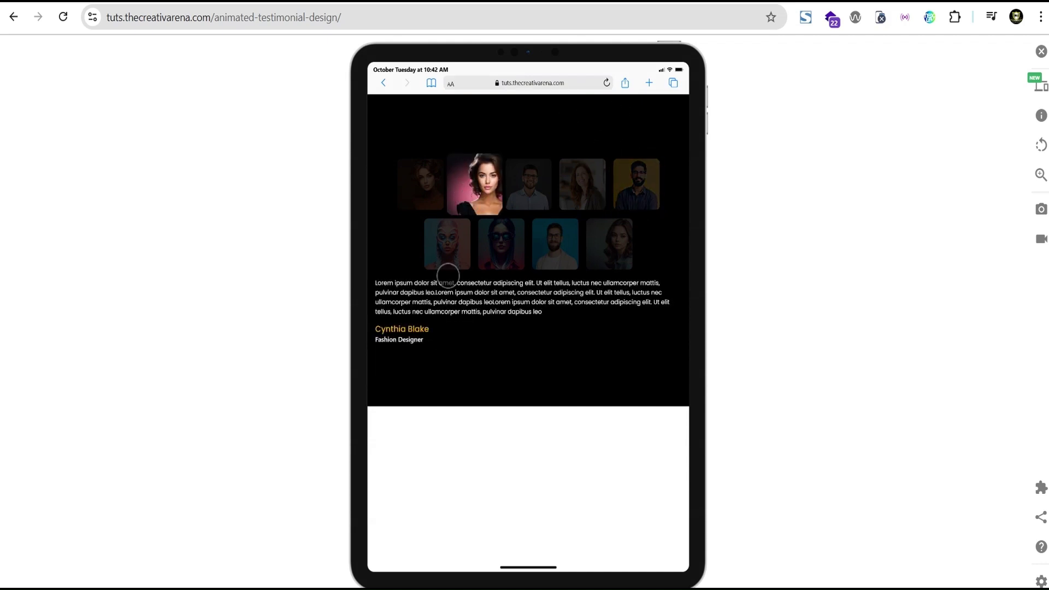
{"action": "left_click", "coordinate": [522, 196]}
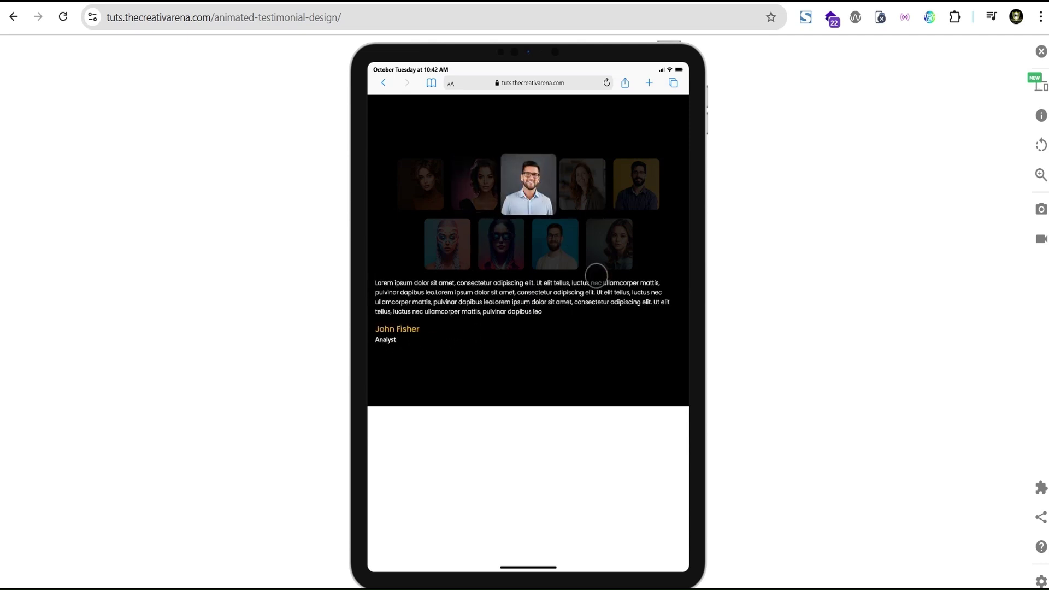
{"action": "left_click", "coordinate": [1041, 115]}
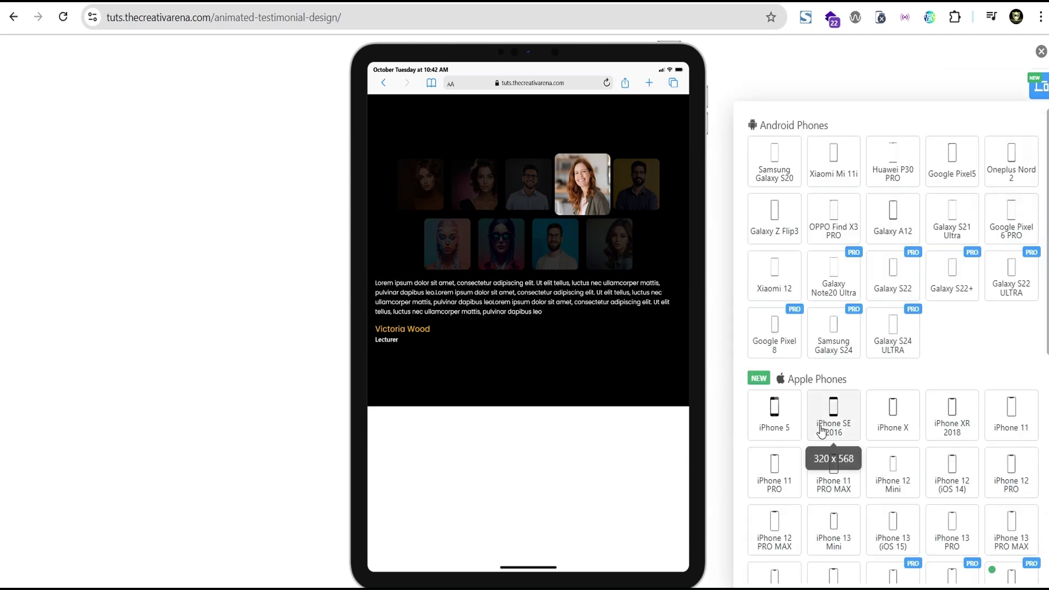
{"action": "left_click", "coordinate": [838, 487]}
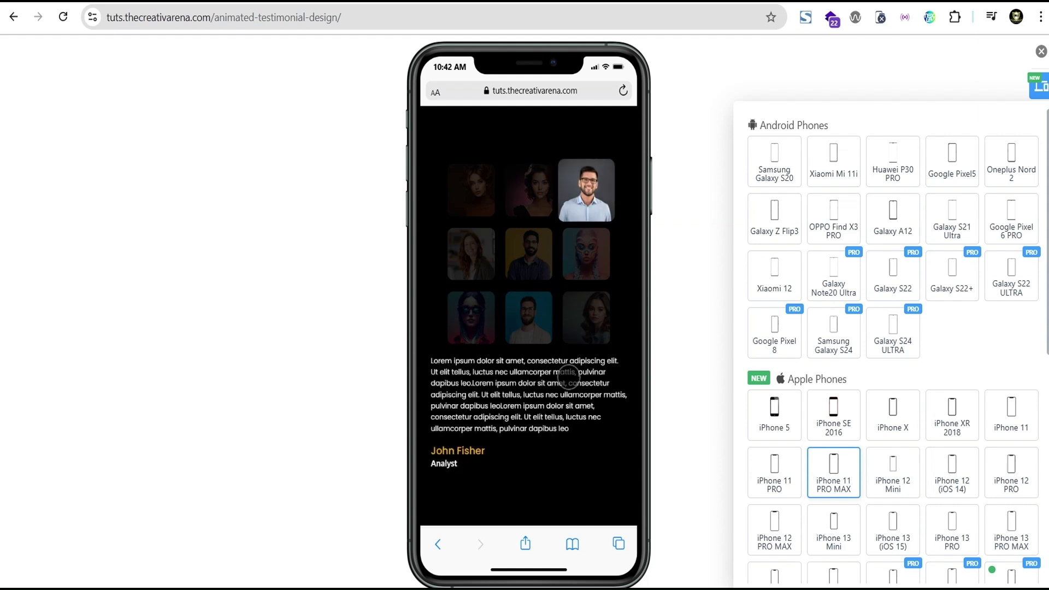
{"action": "left_click", "coordinate": [1041, 52]}
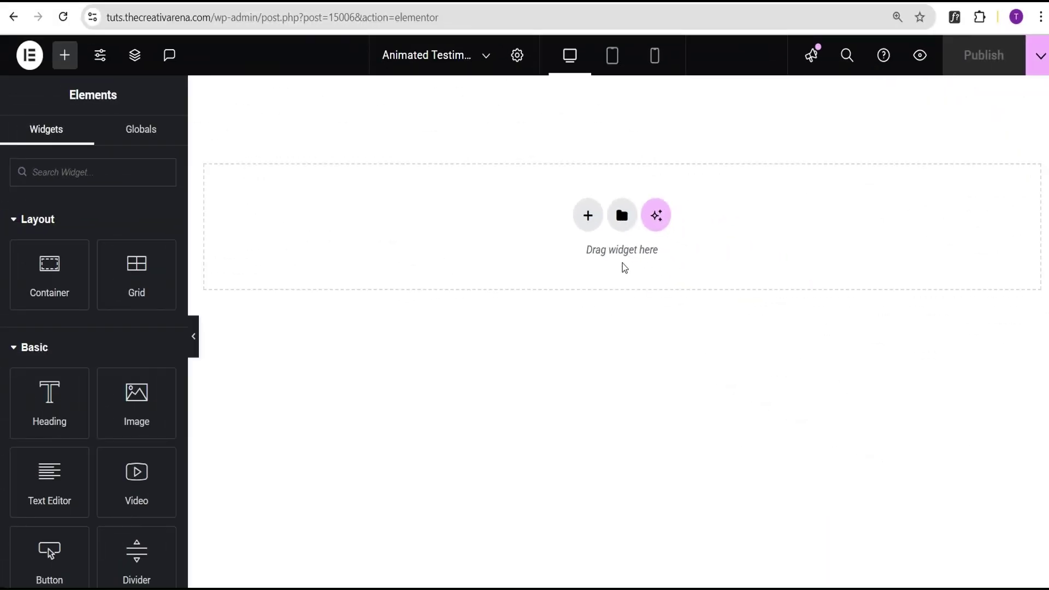
Add a flexbox container with row direction to the page and align its items to the center.
{"action": "left_click", "coordinate": [587, 215]}
{"action": "left_click", "coordinate": [574, 266]}
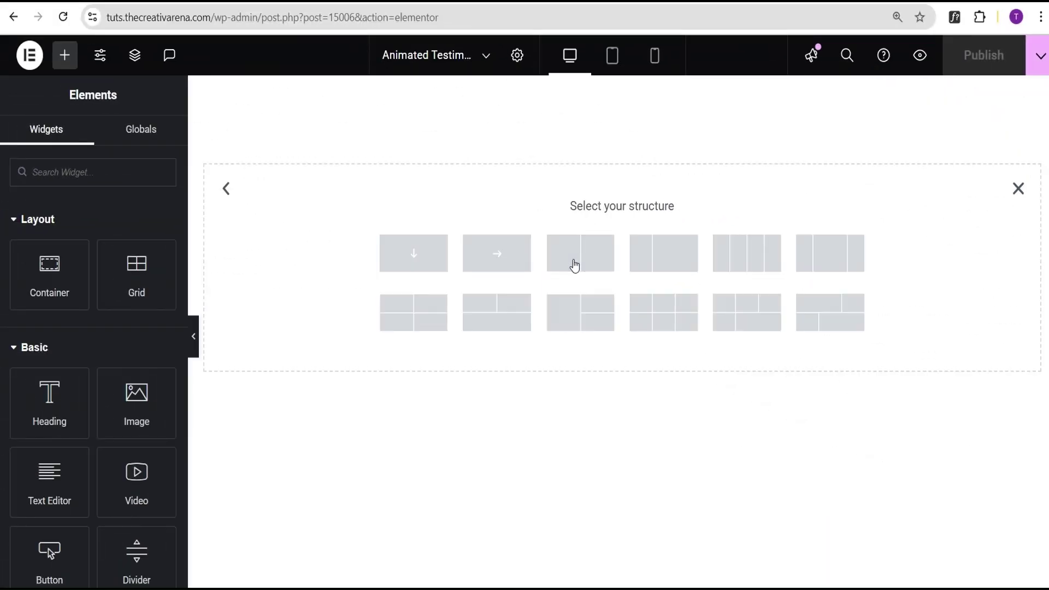
{"action": "left_click", "coordinate": [513, 265]}
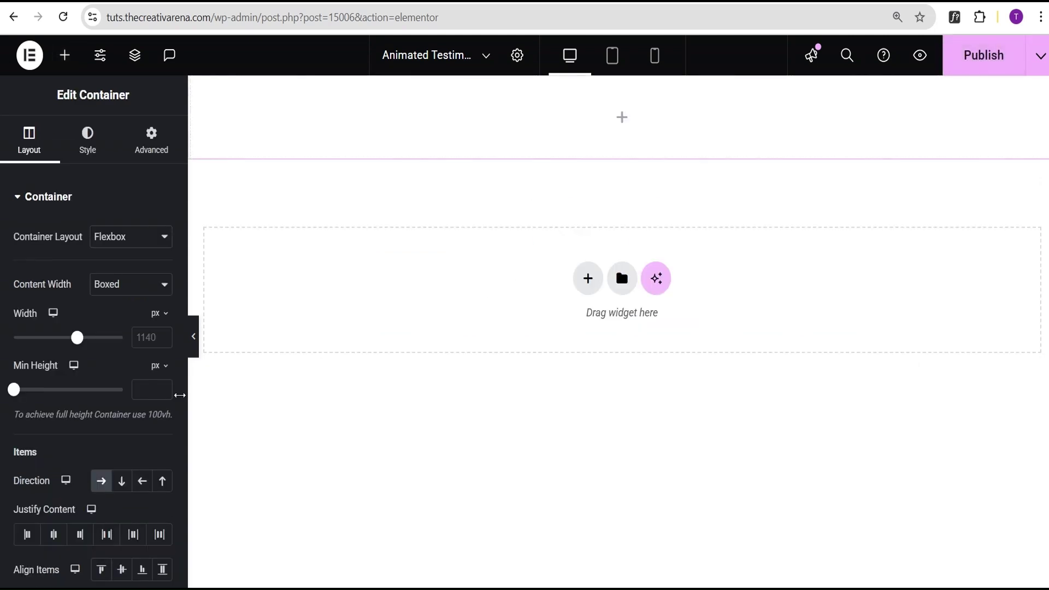
{"action": "scroll", "coordinate": [121, 395], "scroll_direction": "down", "scroll_amount": 2}
{"action": "scroll", "coordinate": [86, 408], "scroll_direction": "down", "scroll_amount": 2}
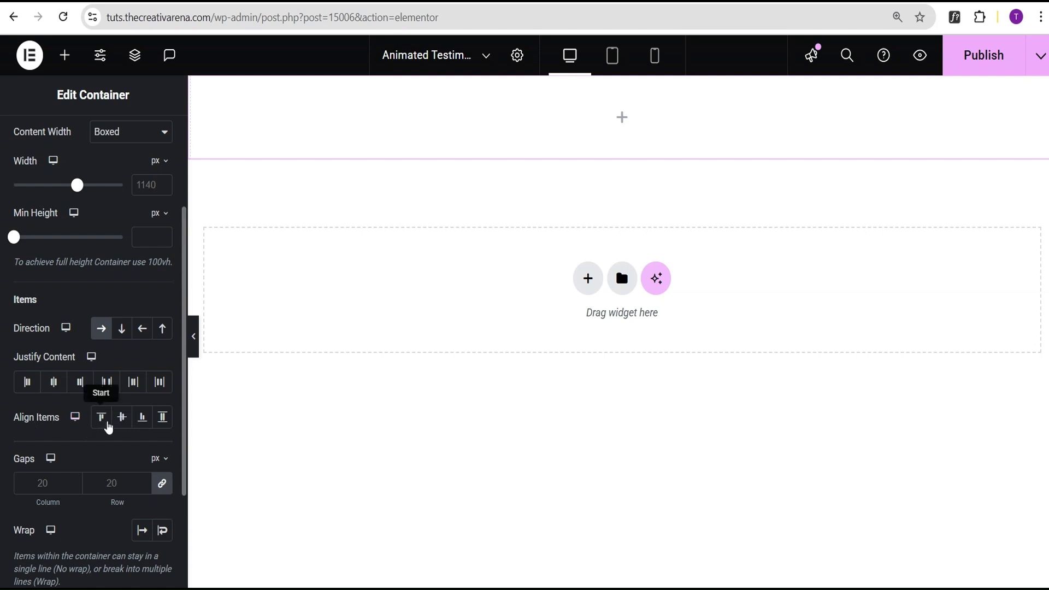
{"action": "left_click", "coordinate": [123, 421]}
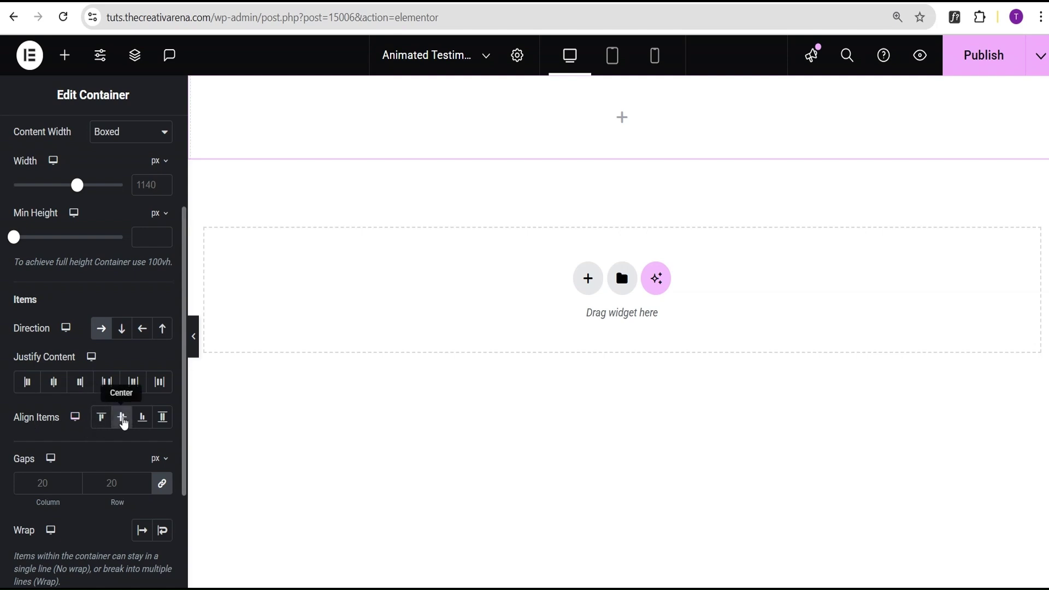
Give the container a classic solid black background color.
{"action": "scroll", "coordinate": [104, 339], "scroll_direction": "up", "scroll_amount": 5}
{"action": "left_click", "coordinate": [88, 143]}
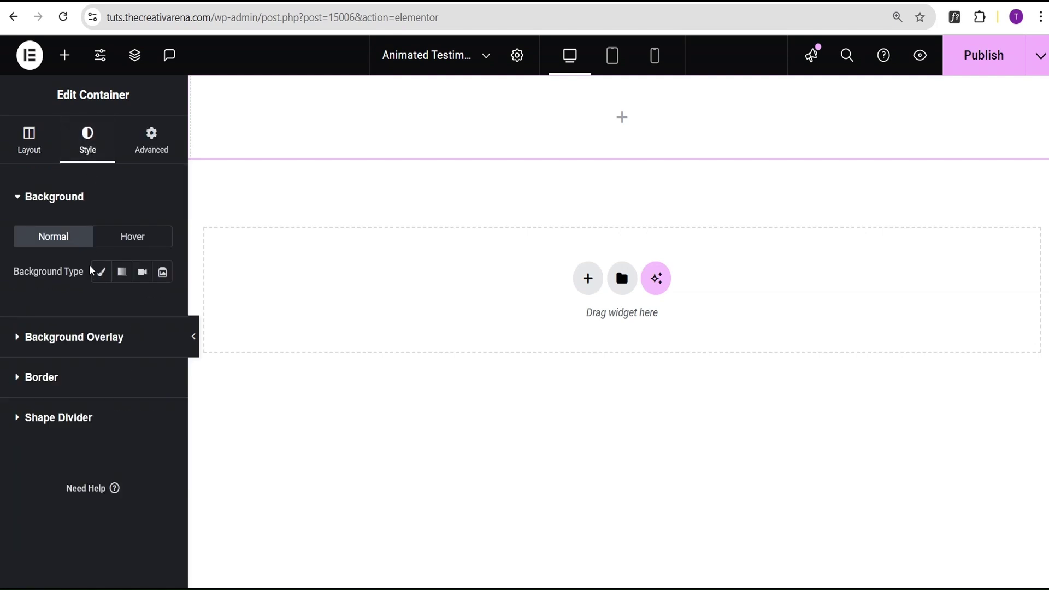
{"action": "left_click", "coordinate": [100, 272]}
{"action": "left_click", "coordinate": [161, 307]}
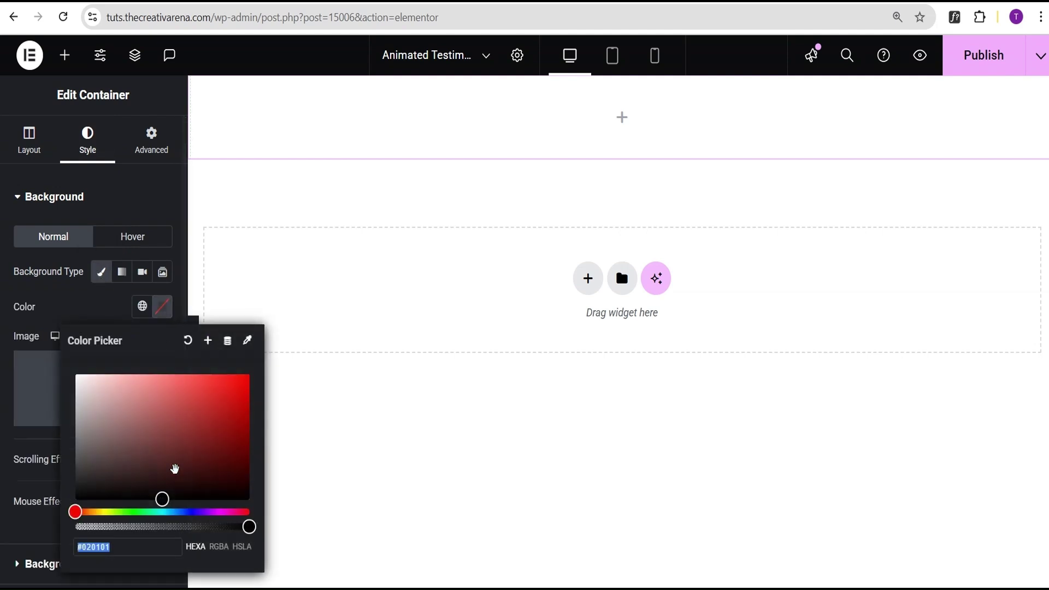
{"action": "left_click", "coordinate": [161, 500]}
Set the container's unlinked desktop padding to 150 px top and bottom and 20 px right and left.
{"action": "left_click", "coordinate": [152, 141]}
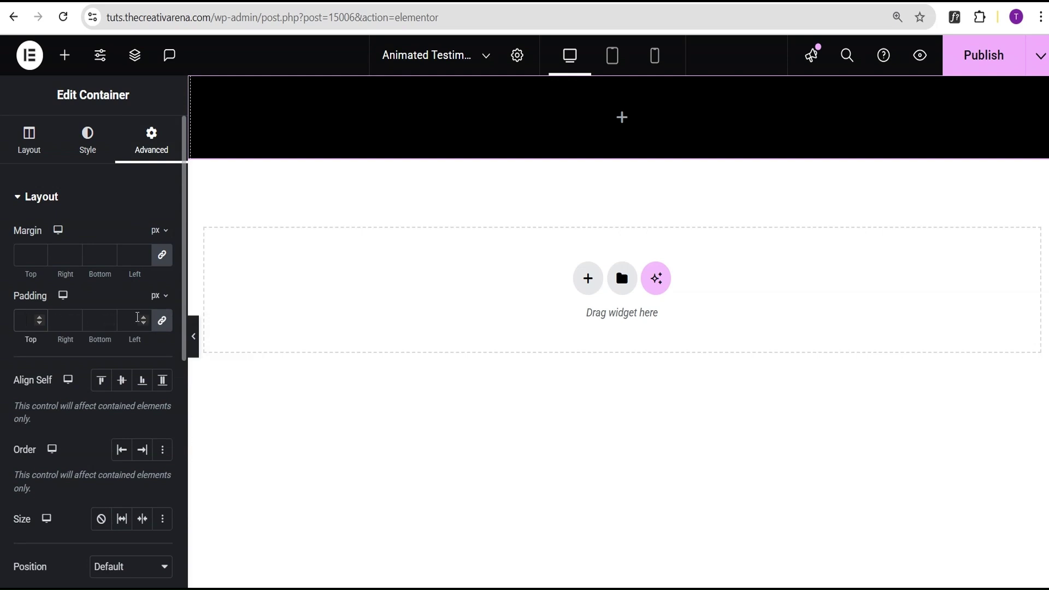
{"action": "left_click", "coordinate": [22, 320]}
{"action": "type", "text": "0150"}
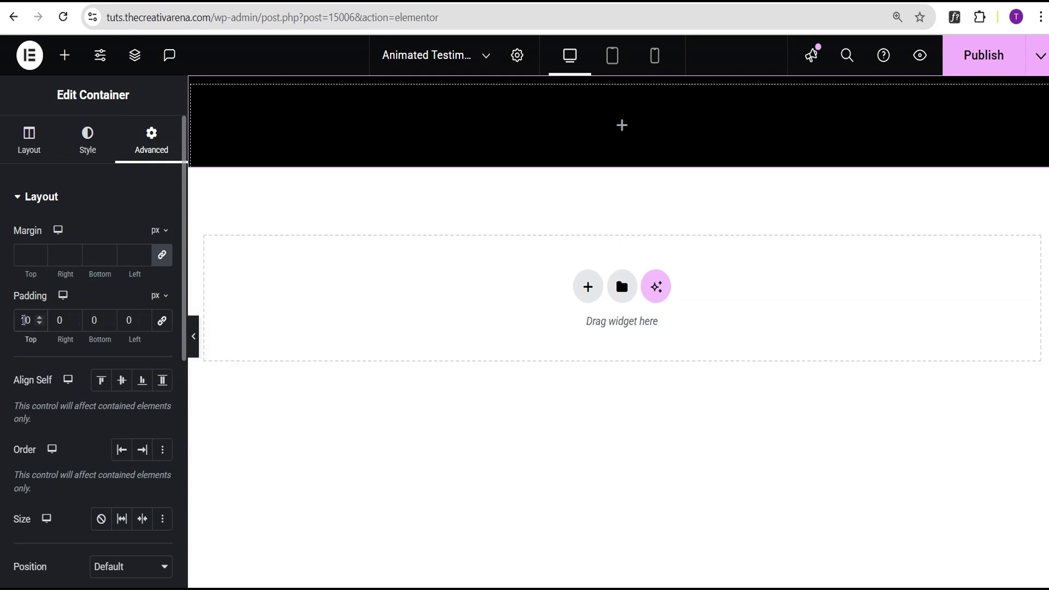
{"action": "left_click", "coordinate": [58, 320]}
{"action": "type", "text": "2"}
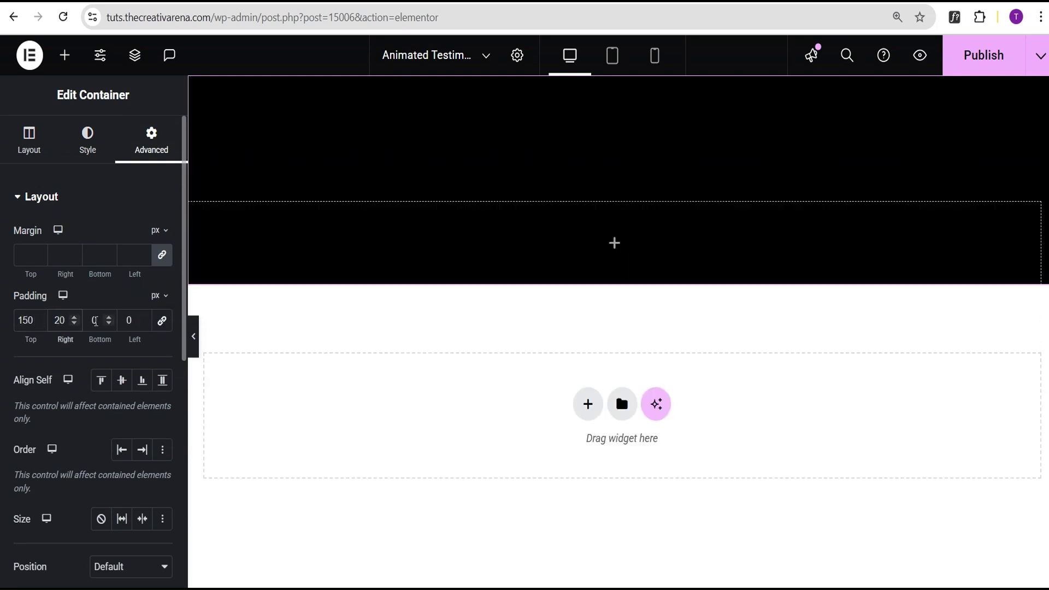
{"action": "left_click", "coordinate": [95, 320]}
{"action": "type", "text": "150"}
{"action": "left_click", "coordinate": [127, 320]}
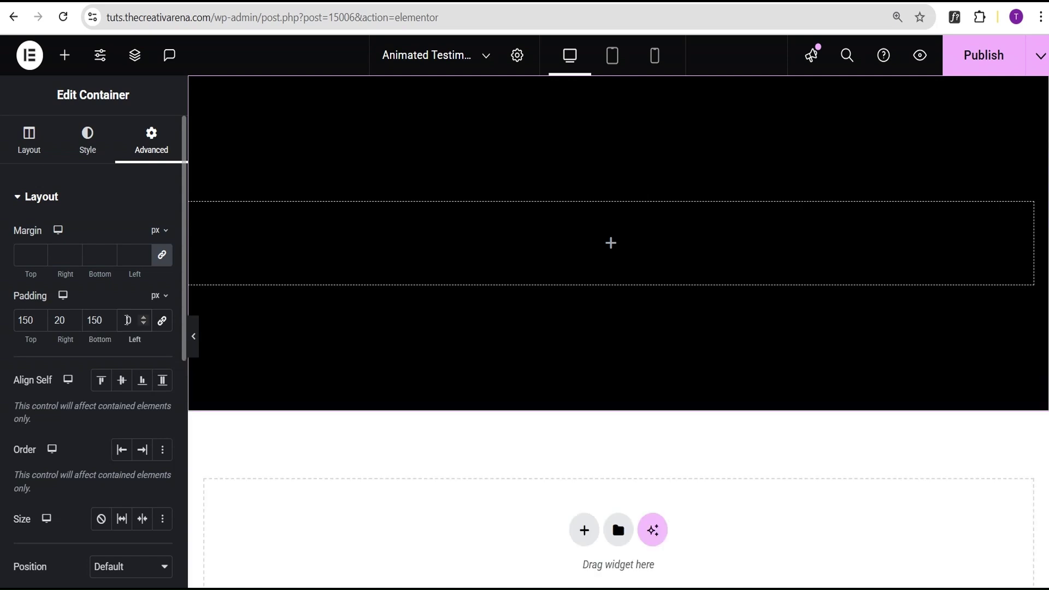
{"action": "type", "text": "2"}
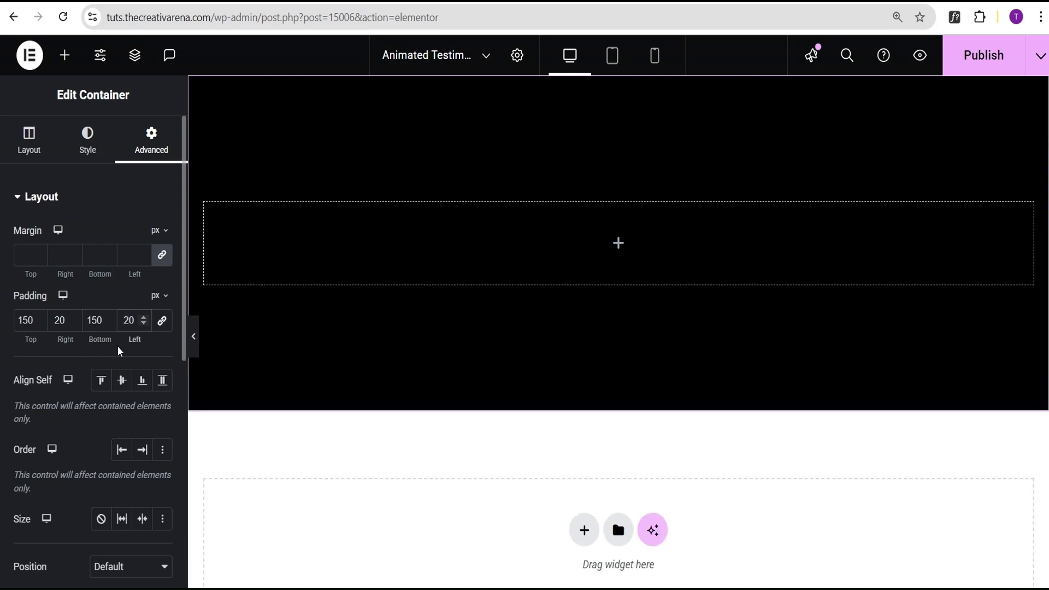
Set the container's mobile portrait padding to 100 px top and bottom and 20 px right and left, and return to desktop view.
{"action": "left_click", "coordinate": [612, 57]}
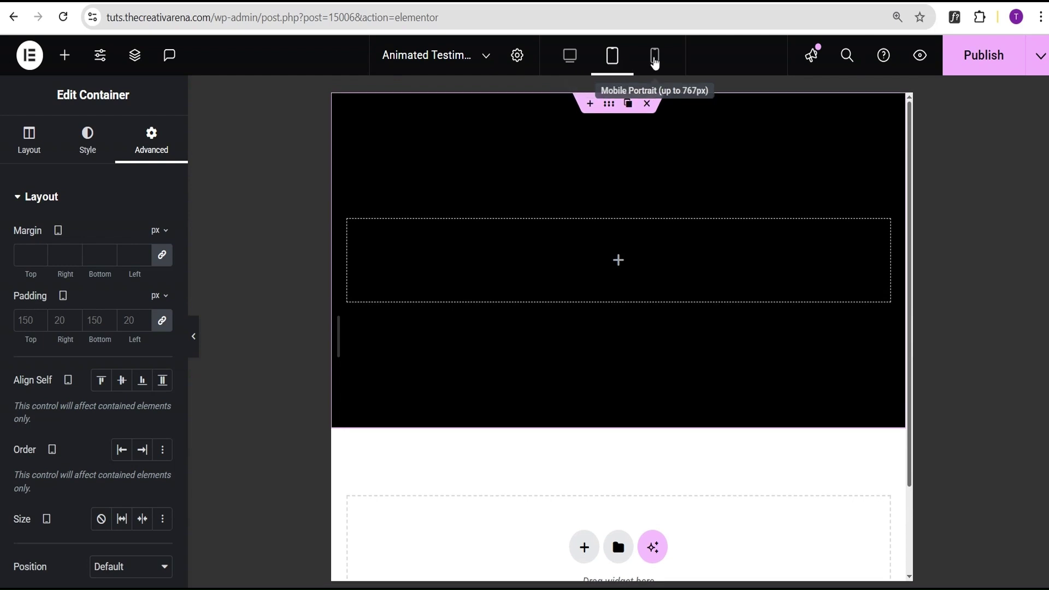
{"action": "left_click", "coordinate": [655, 57]}
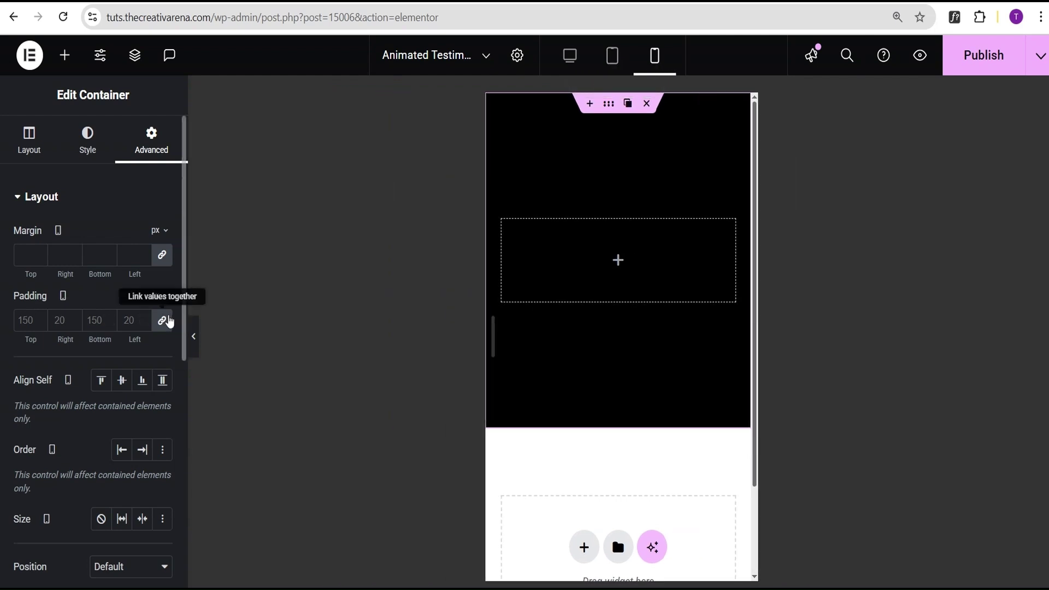
{"action": "left_click", "coordinate": [162, 320]}
{"action": "left_click", "coordinate": [19, 322]}
{"action": "type", "text": "100"}
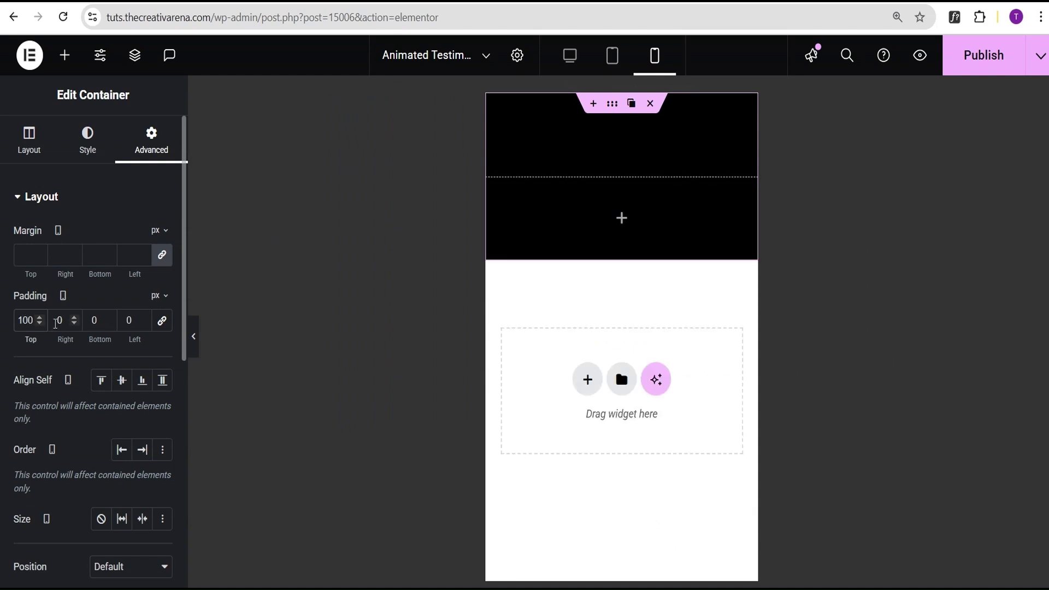
{"action": "left_click", "coordinate": [55, 323]}
{"action": "type", "text": "2"}
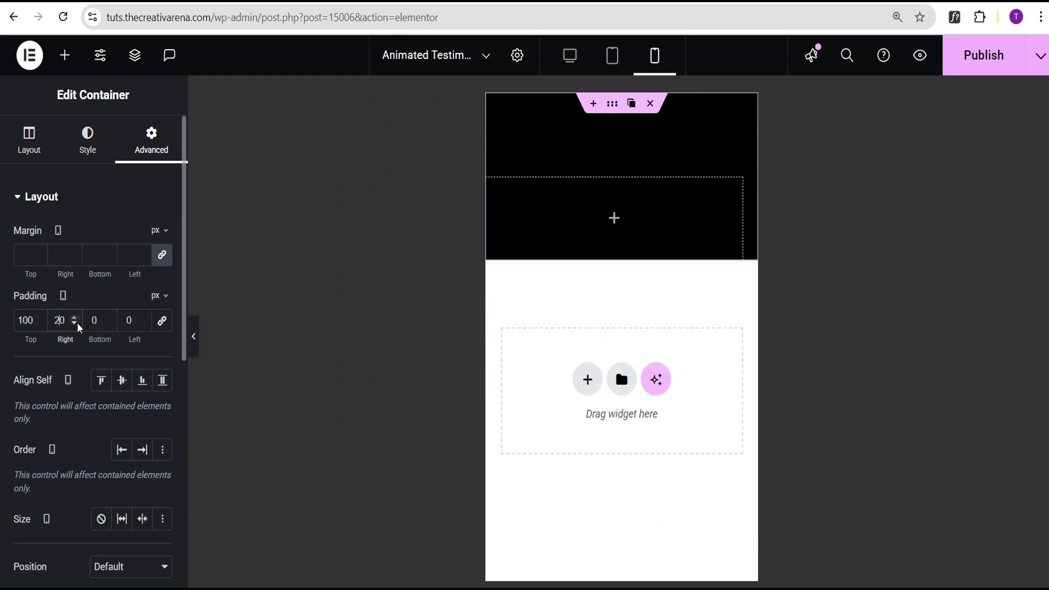
{"action": "left_click", "coordinate": [88, 321]}
{"action": "type", "text": "100"}
{"action": "left_click", "coordinate": [124, 321]}
{"action": "type", "text": "2"}
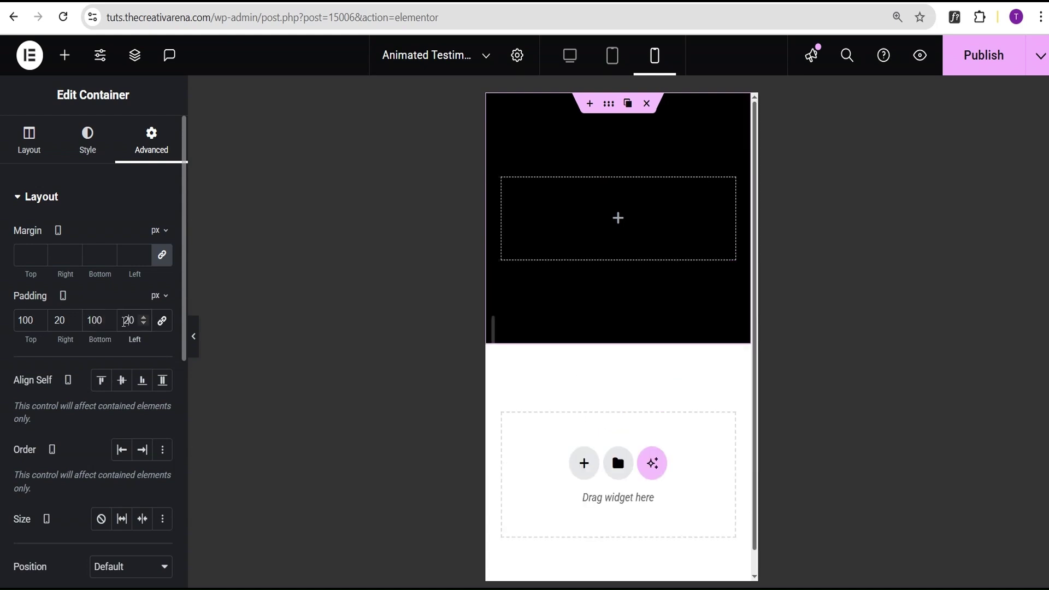
{"action": "left_click", "coordinate": [572, 58]}
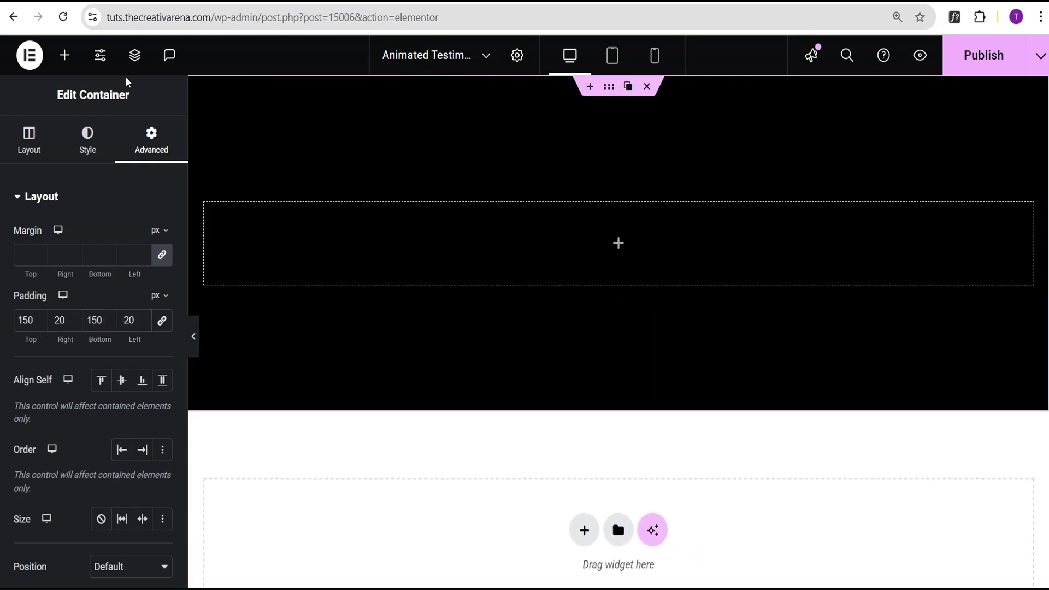
Insert an inner container in the black container and duplicate it to get two side-by-side columns.
{"action": "left_click", "coordinate": [65, 63]}
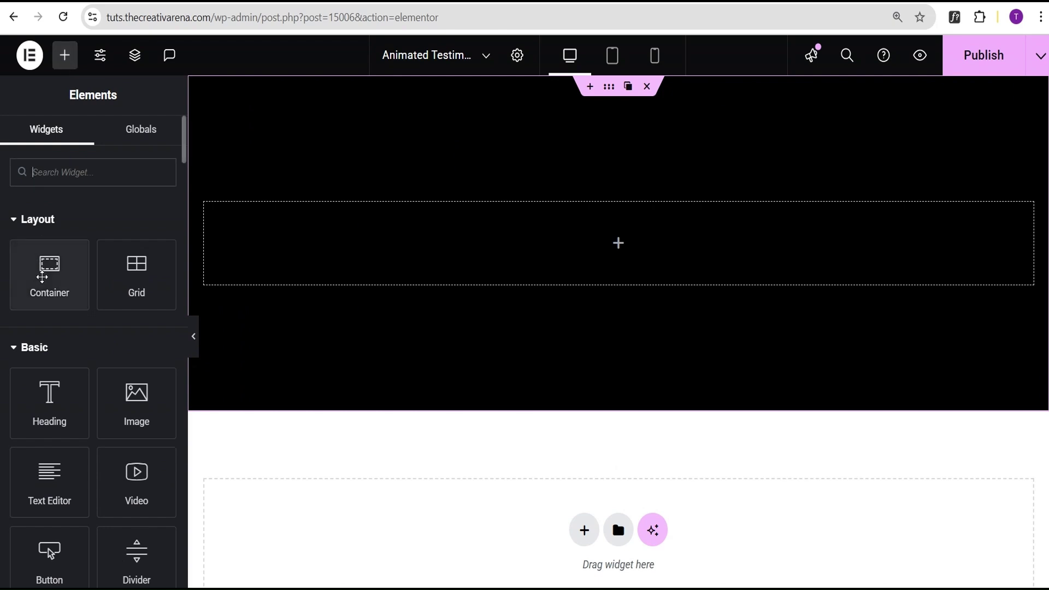
{"action": "left_click", "coordinate": [44, 285]}
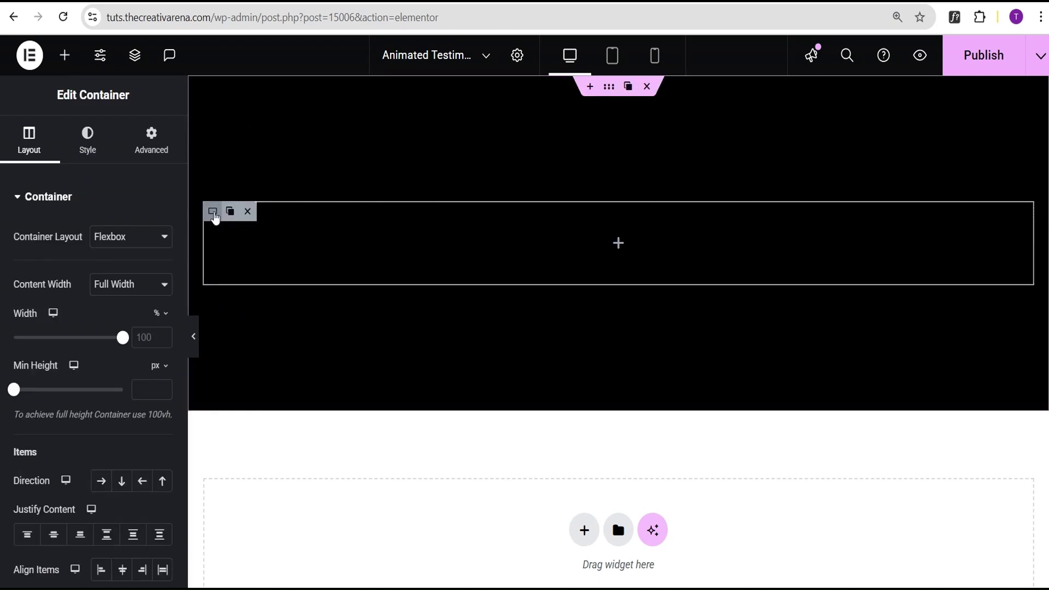
{"action": "left_click", "coordinate": [232, 214]}
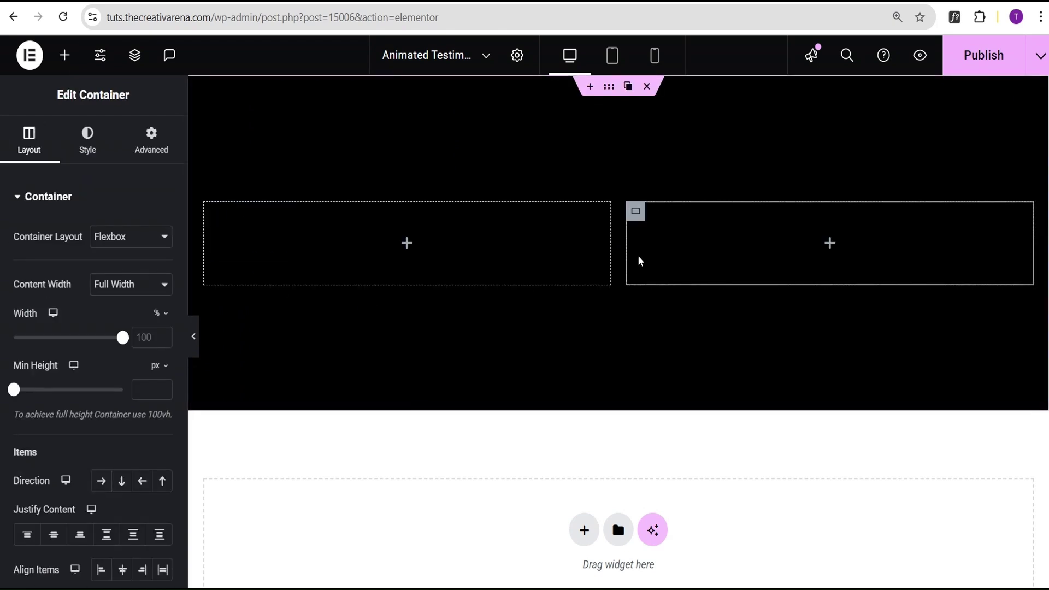
Rename the outer container Parent, the first inner container Texts and the second inner container Images in the page structure.
{"action": "left_click", "coordinate": [140, 62]}
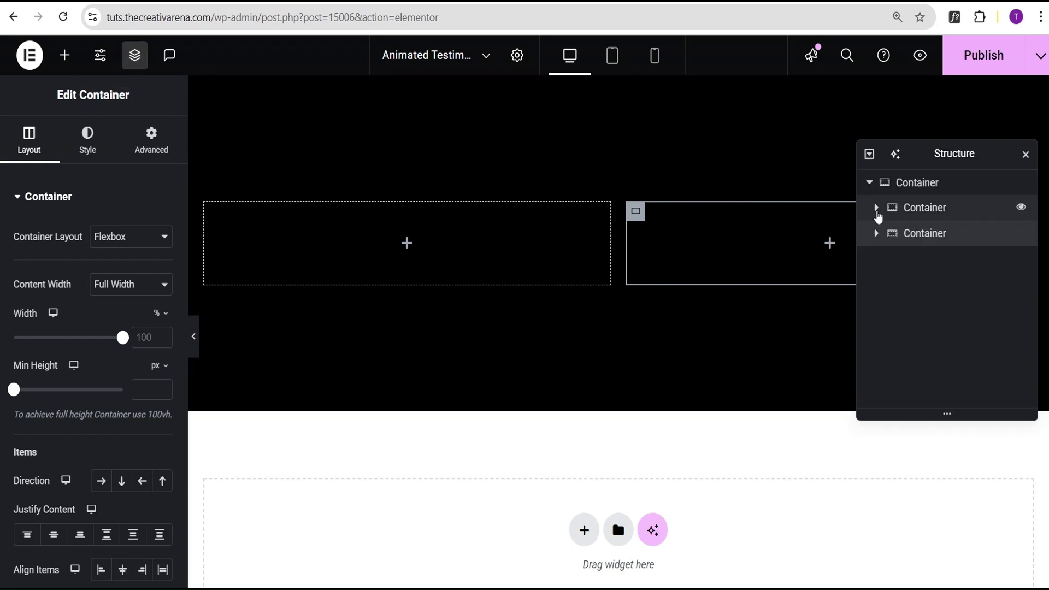
{"action": "double_click", "coordinate": [917, 187]}
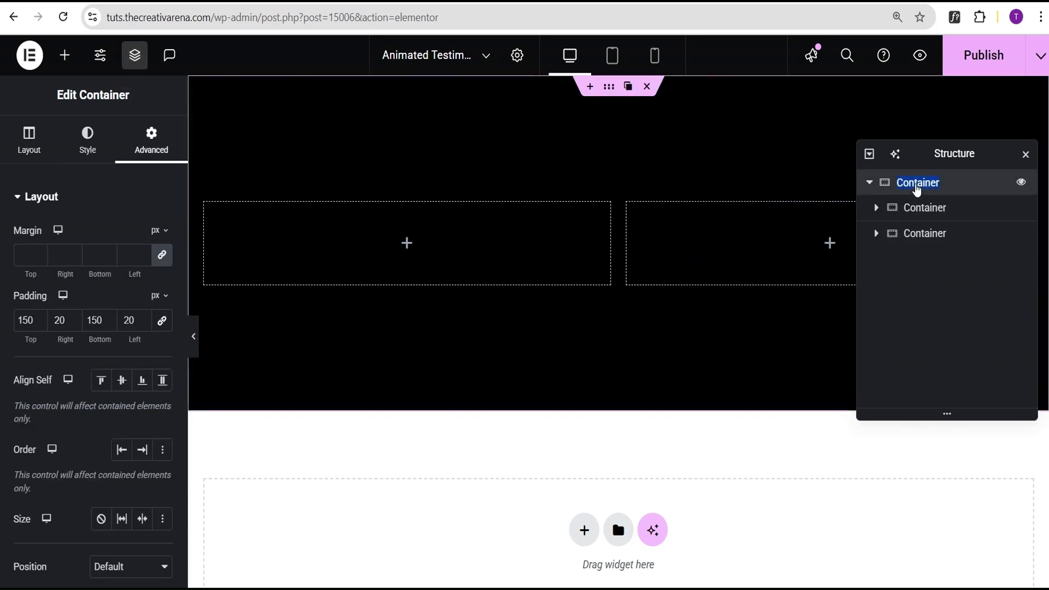
{"action": "type", "text": "Parent"}
{"action": "key", "text": "Return"}
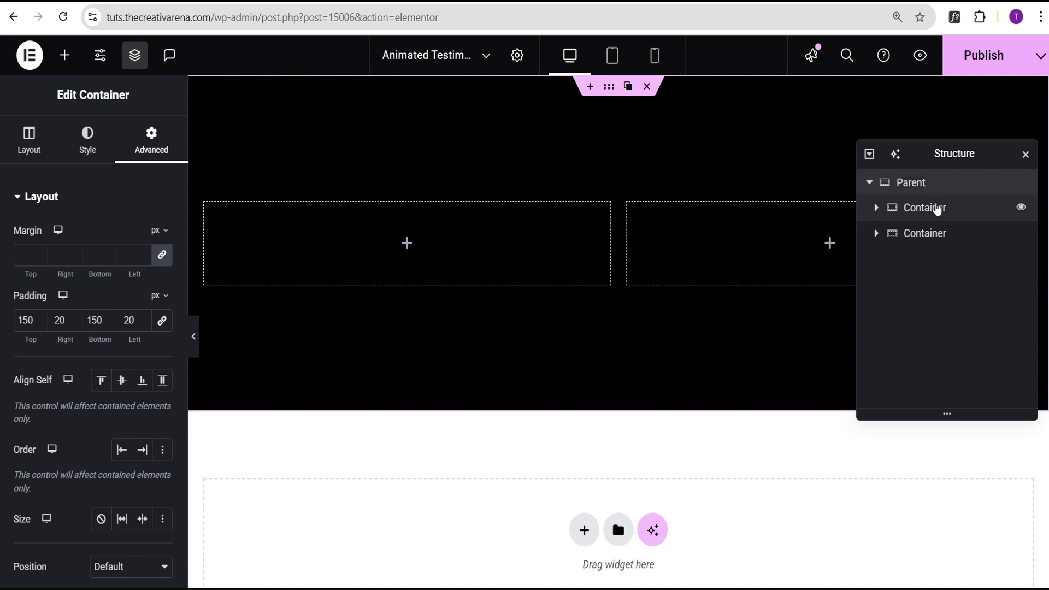
{"action": "double_click", "coordinate": [932, 210]}
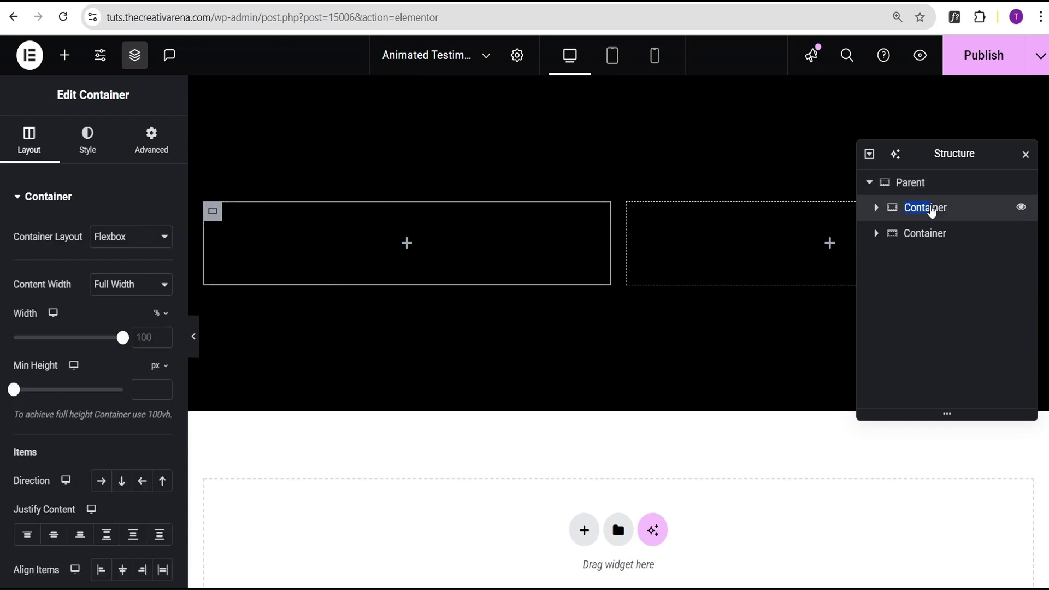
{"action": "type", "text": "Texts"}
{"action": "key", "text": "Return"}
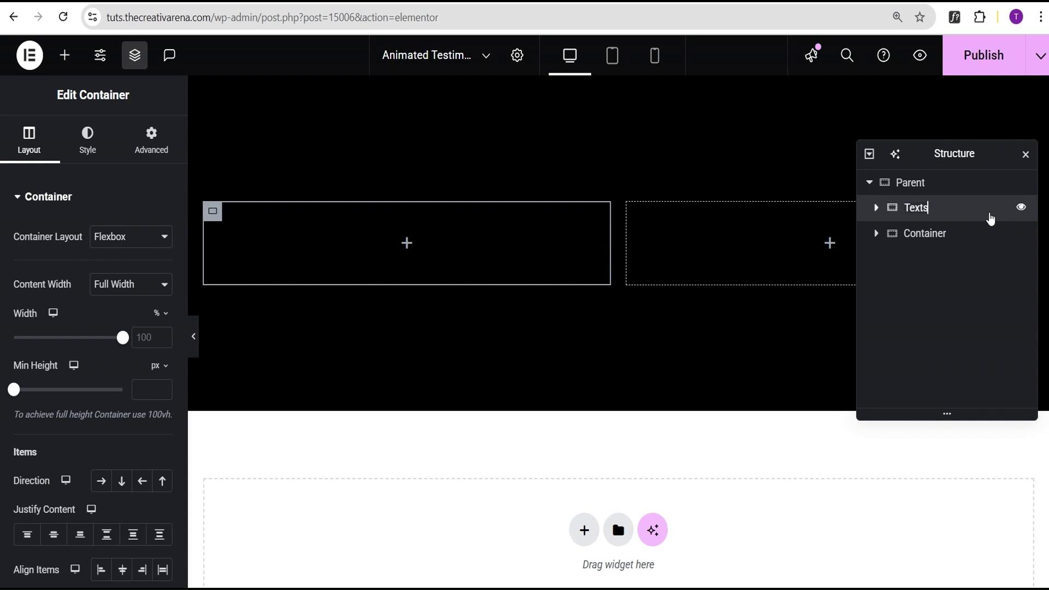
{"action": "left_click", "coordinate": [934, 239]}
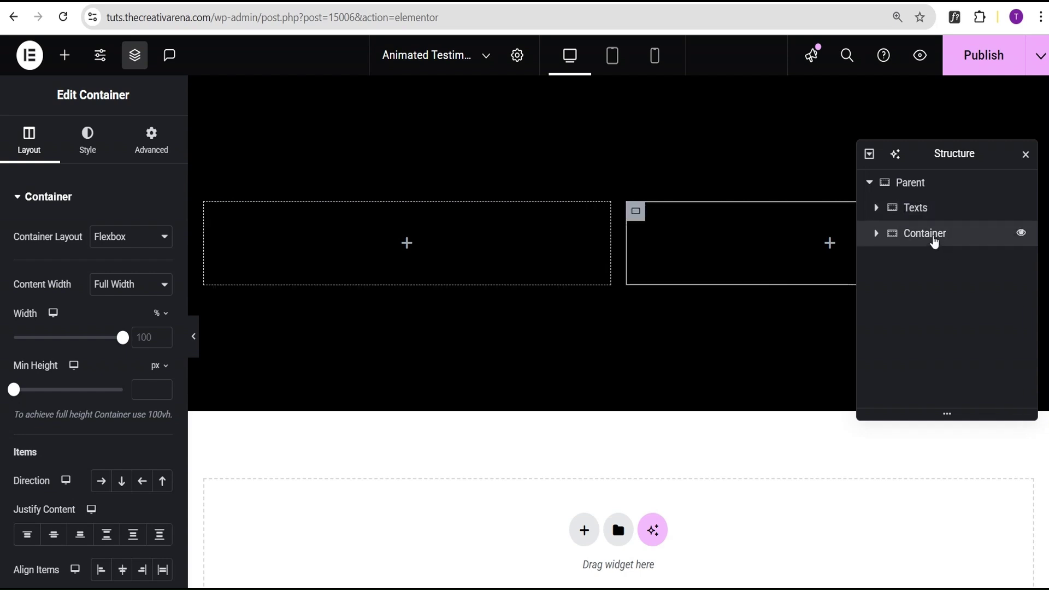
{"action": "double_click", "coordinate": [920, 235]}
{"action": "type", "text": "Images"}
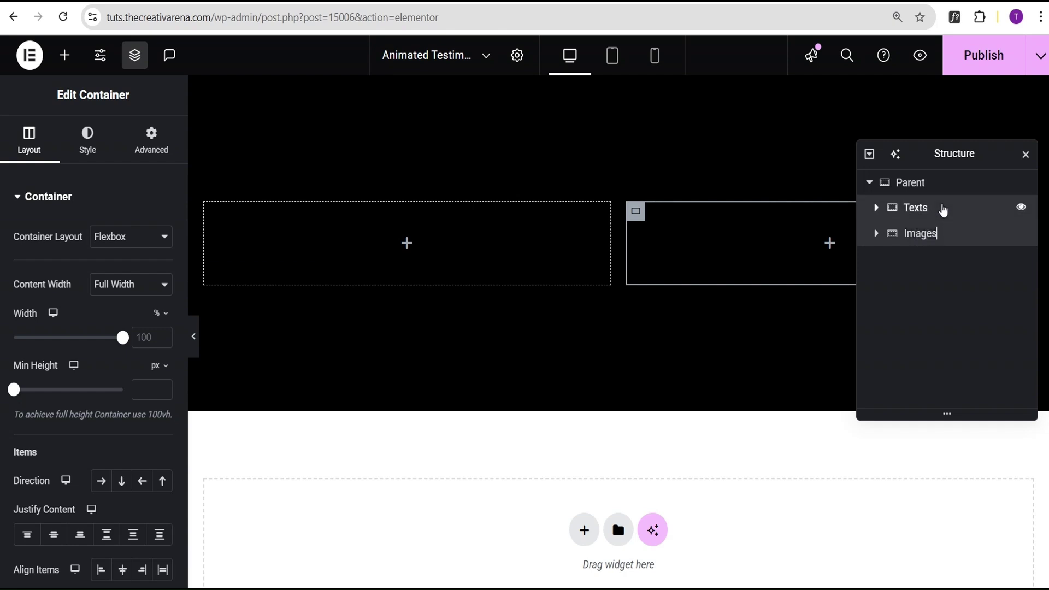
Set the Texts container's width to 60% and the Images container's width to 40%.
{"action": "left_click", "coordinate": [941, 207]}
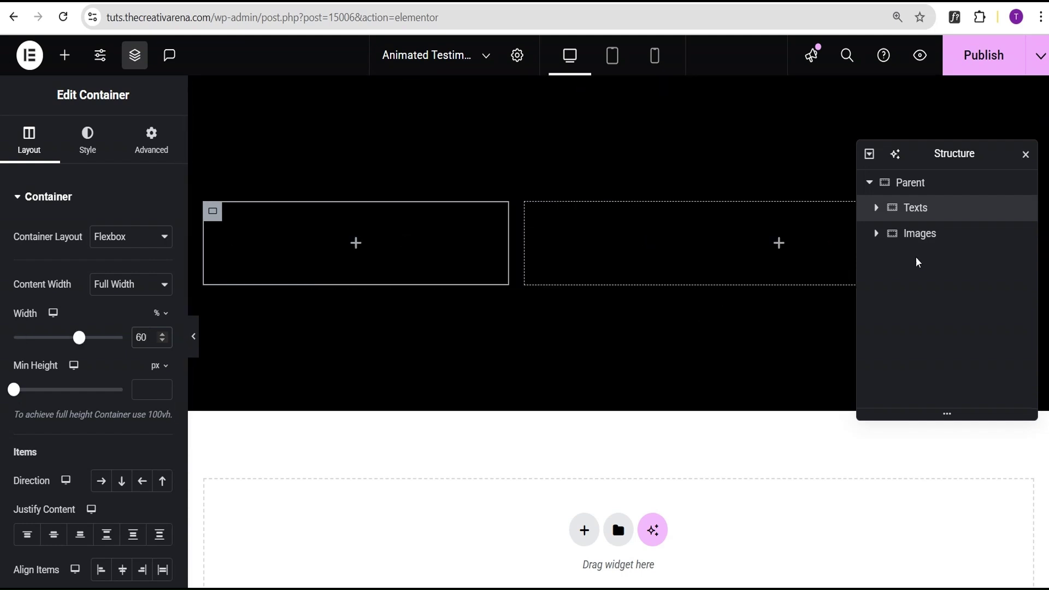
{"action": "left_click", "coordinate": [935, 243]}
{"action": "left_click", "coordinate": [160, 335]}
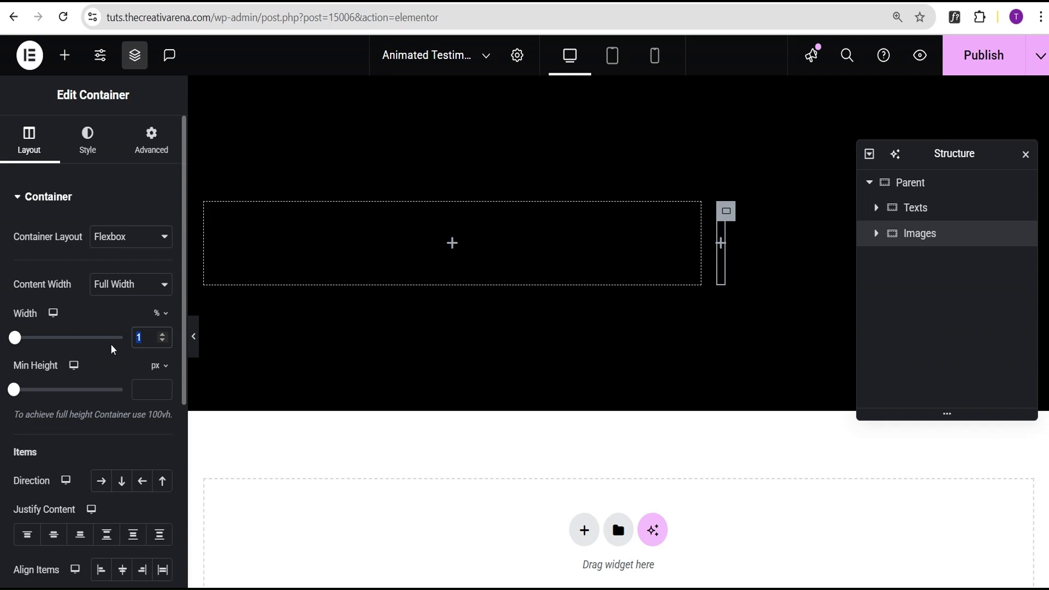
{"action": "type", "text": "40"}
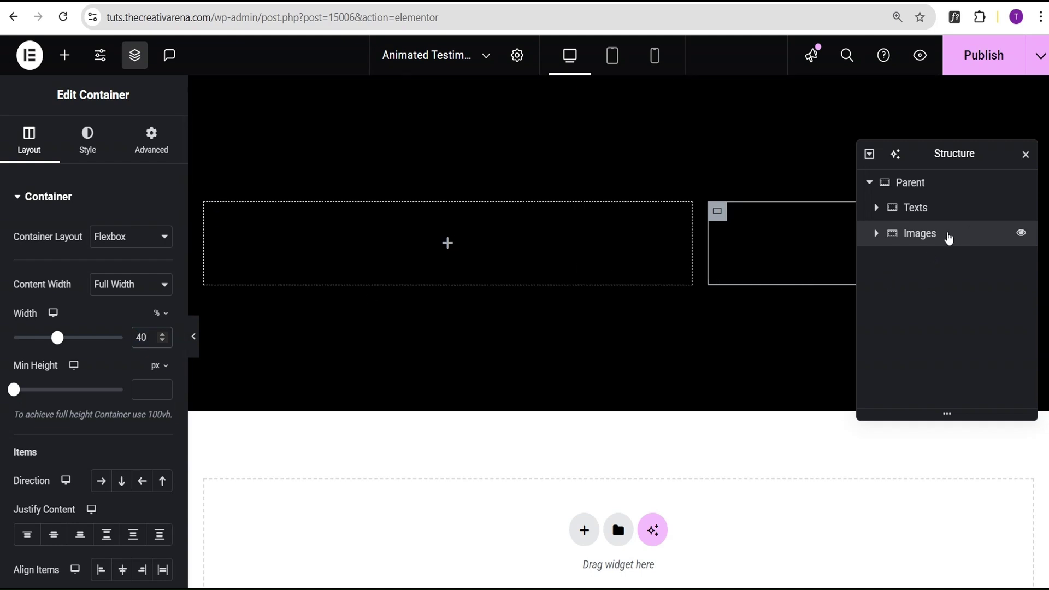
Set the Images container's direction to Row - horizontal and centre its items with both Justify Content and Align Items.
{"action": "scroll", "coordinate": [91, 372], "scroll_direction": "down", "scroll_amount": 2}
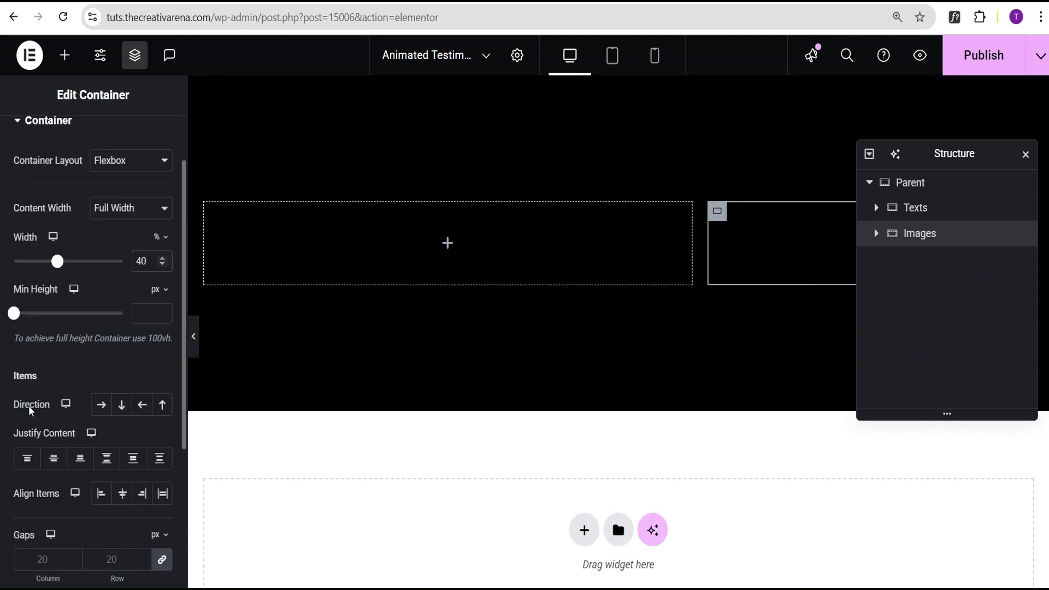
{"action": "left_click", "coordinate": [101, 404]}
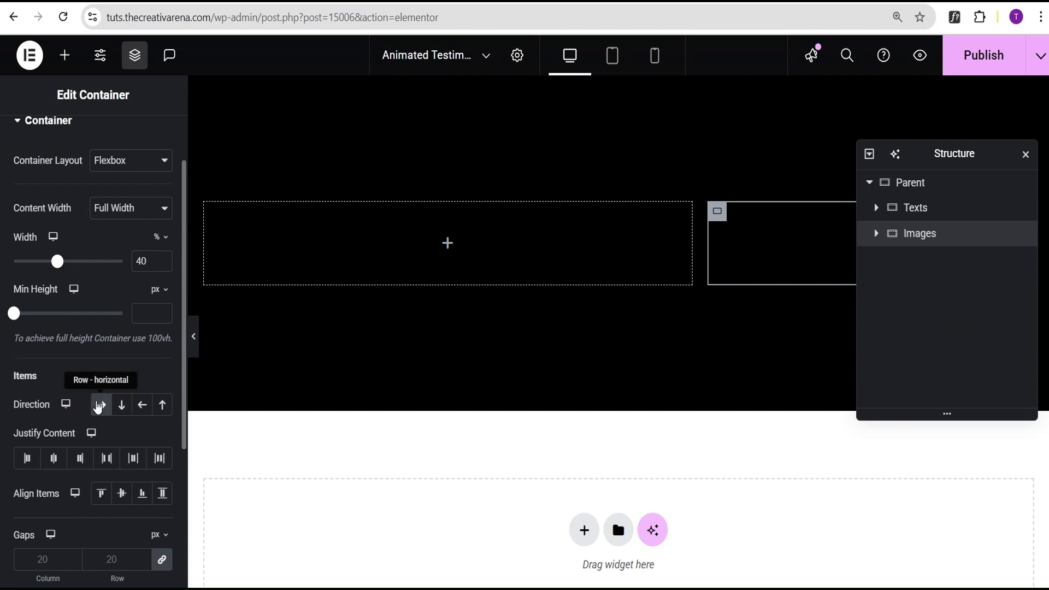
{"action": "left_click", "coordinate": [53, 460]}
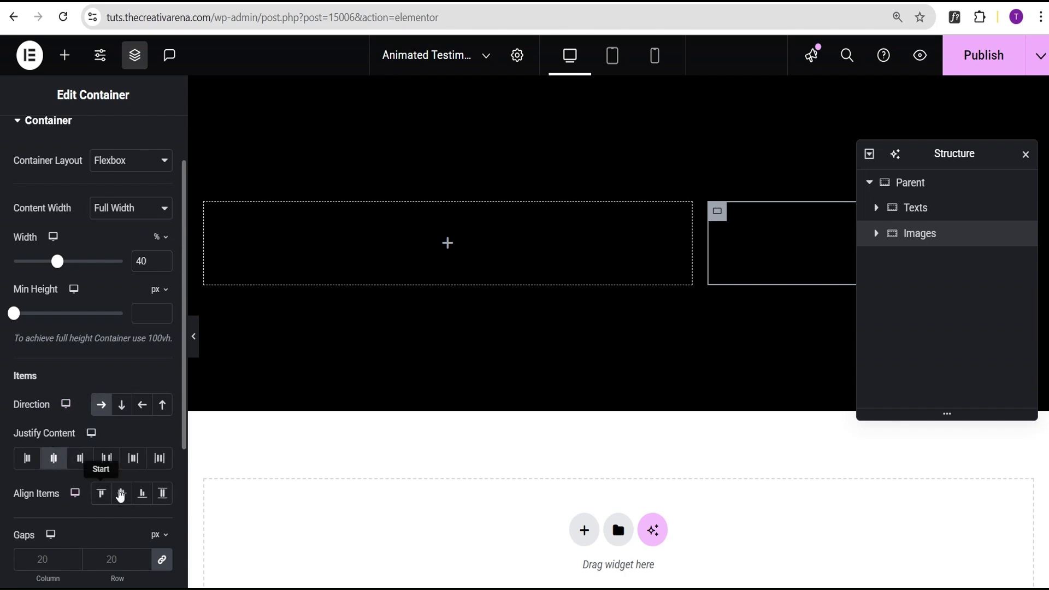
{"action": "left_click", "coordinate": [122, 494]}
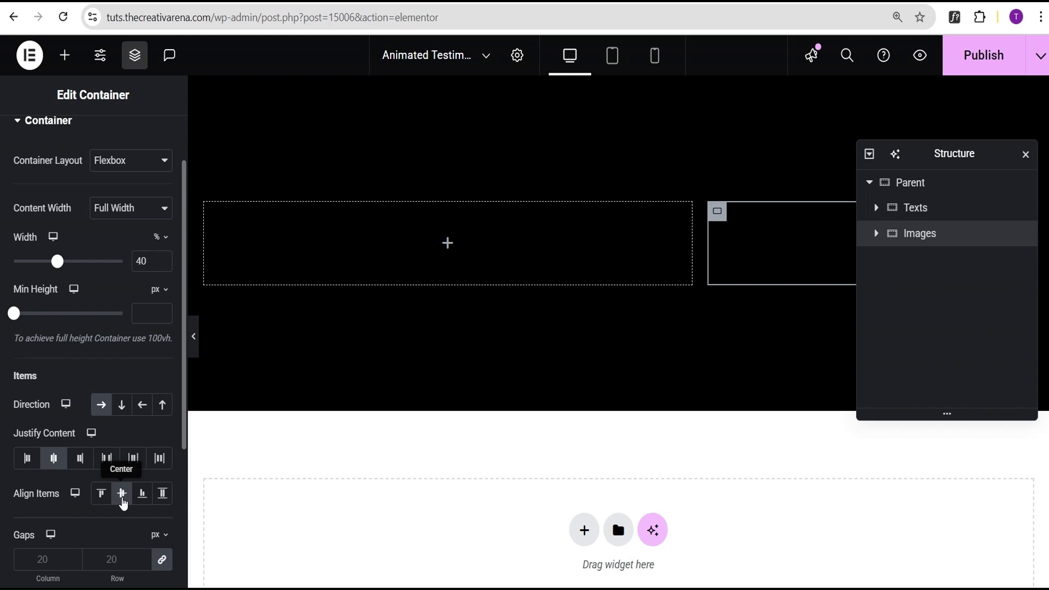
{"action": "scroll", "coordinate": [87, 316], "scroll_direction": "up", "scroll_amount": 2}
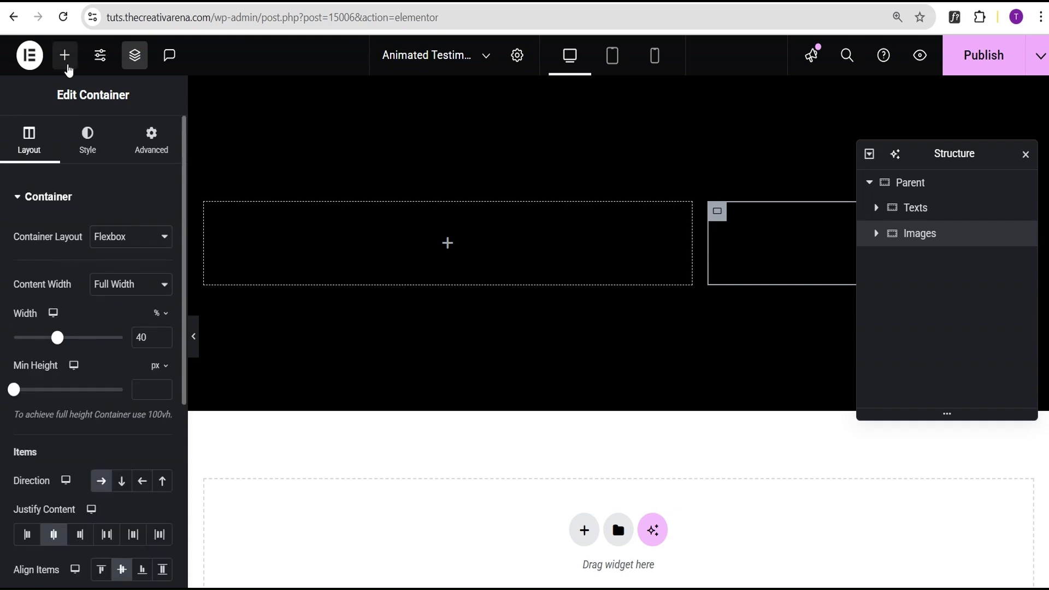
Add an Image widget to the Images container and choose the portrait of the woman in the brown turtleneck from the media library.
{"action": "left_click", "coordinate": [65, 55]}
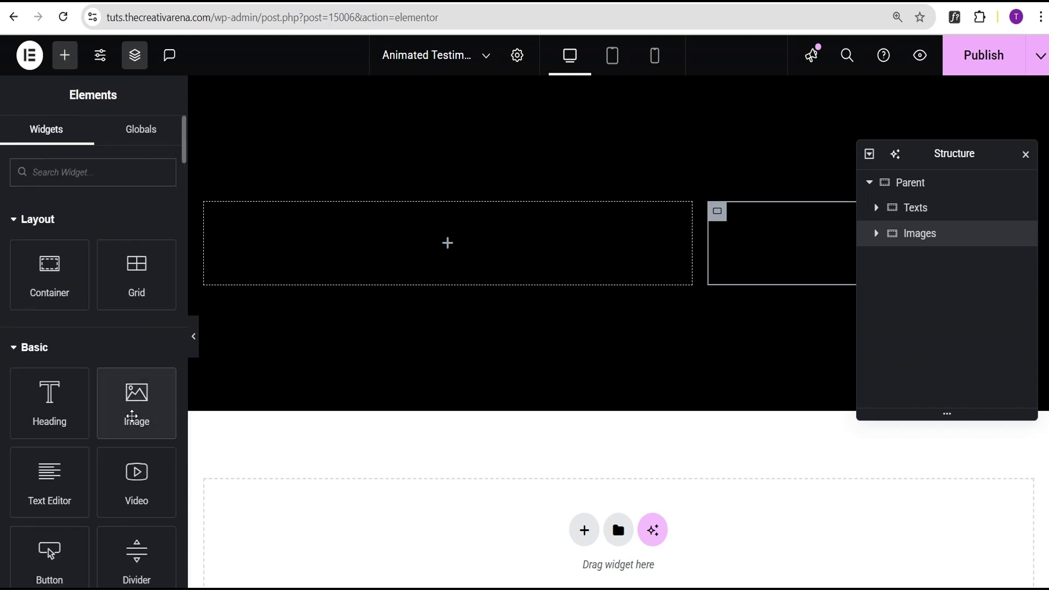
{"action": "left_click", "coordinate": [132, 417]}
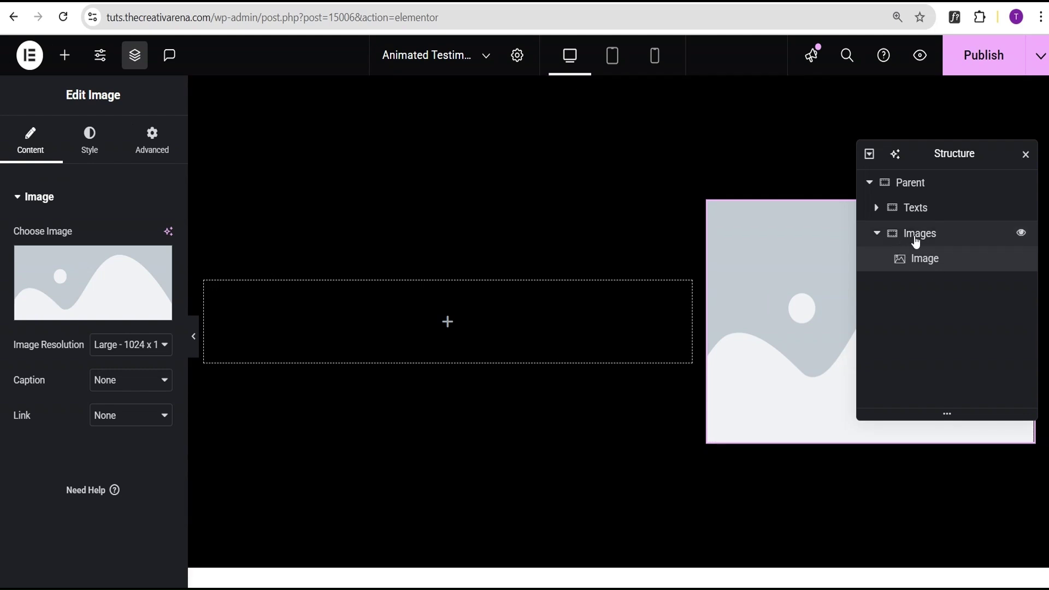
{"action": "mouse_move", "coordinate": [126, 282]}
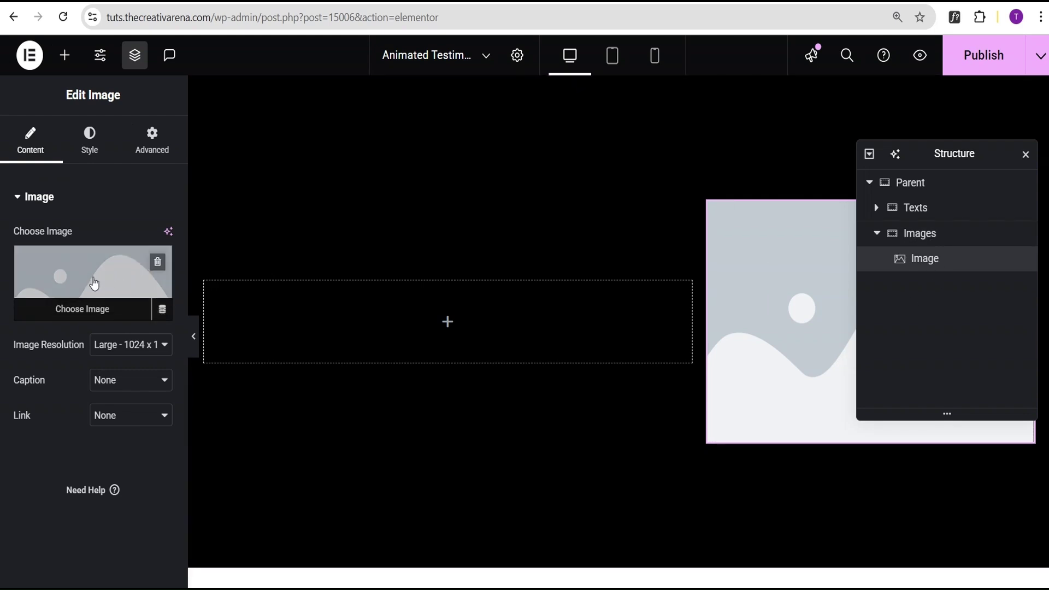
{"action": "left_click", "coordinate": [94, 282]}
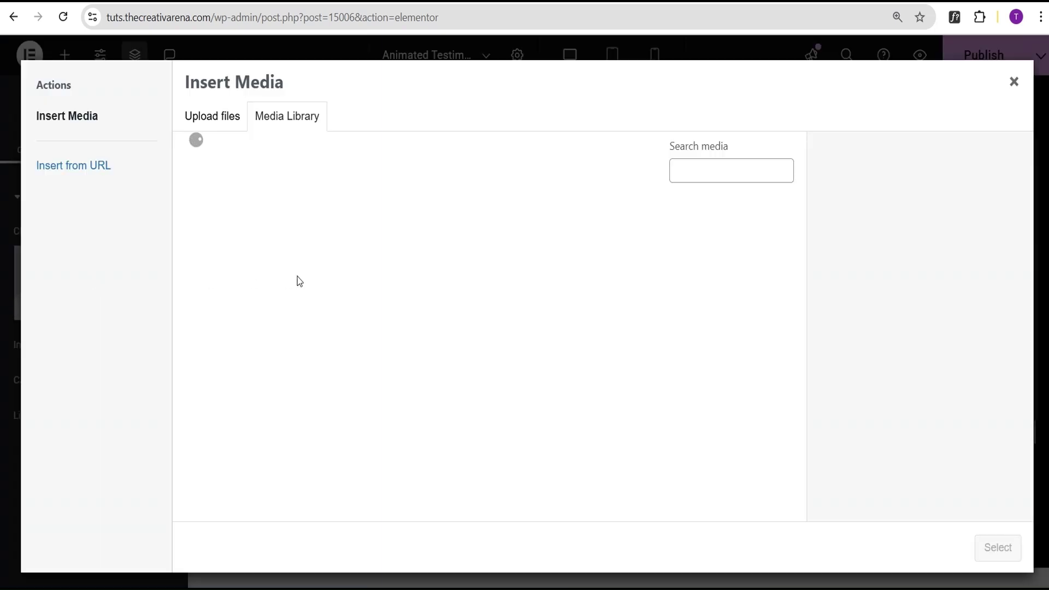
{"action": "left_click", "coordinate": [580, 266]}
{"action": "left_click", "coordinate": [990, 546]}
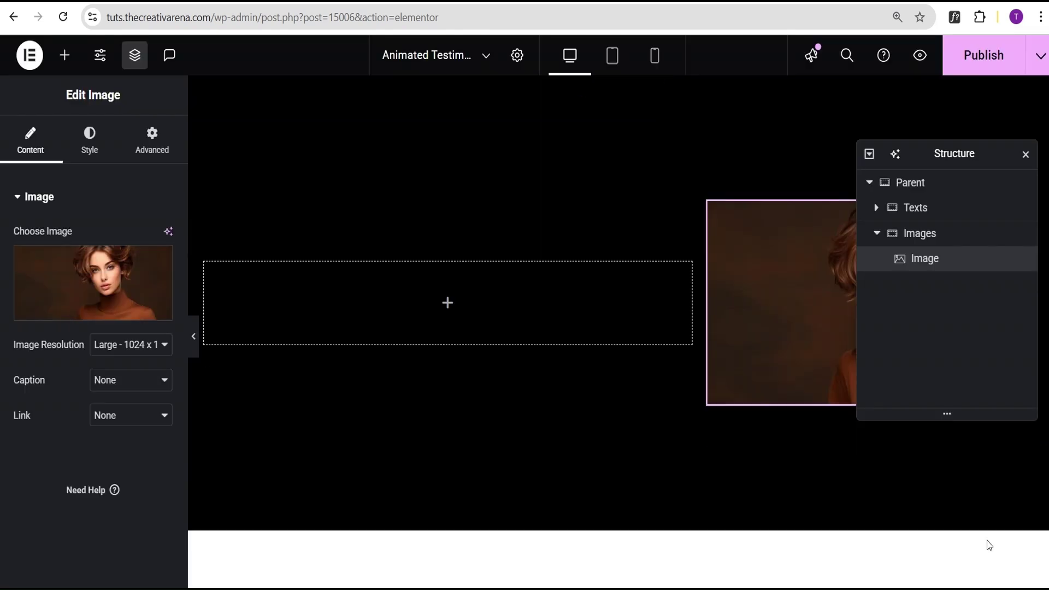
Set the image's width to 120 px, its height to 120 px and its object fit to Cover.
{"action": "left_click", "coordinate": [91, 143]}
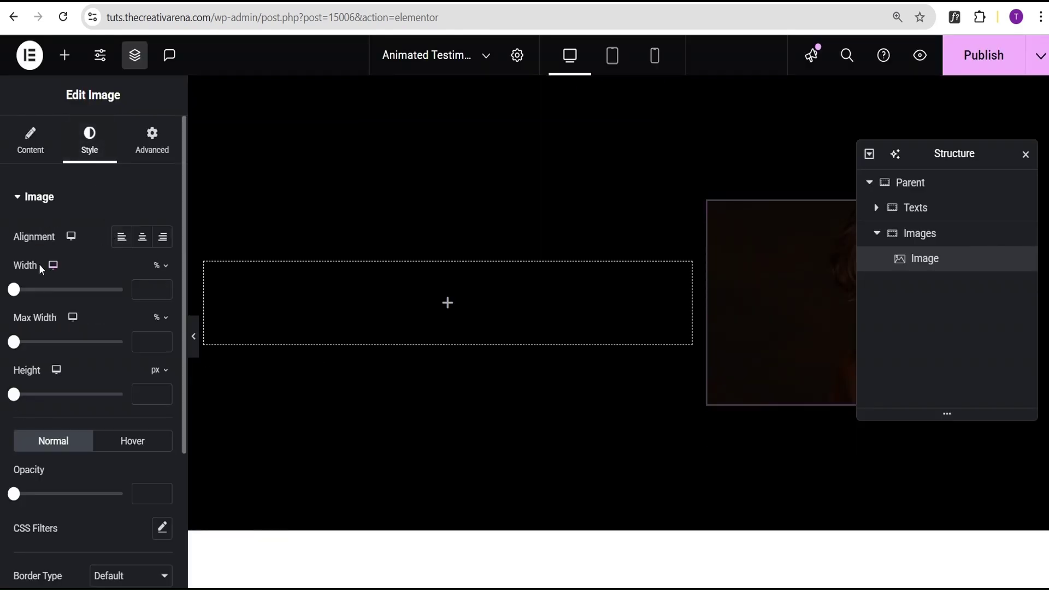
{"action": "left_click", "coordinate": [159, 266]}
{"action": "left_click", "coordinate": [157, 266]}
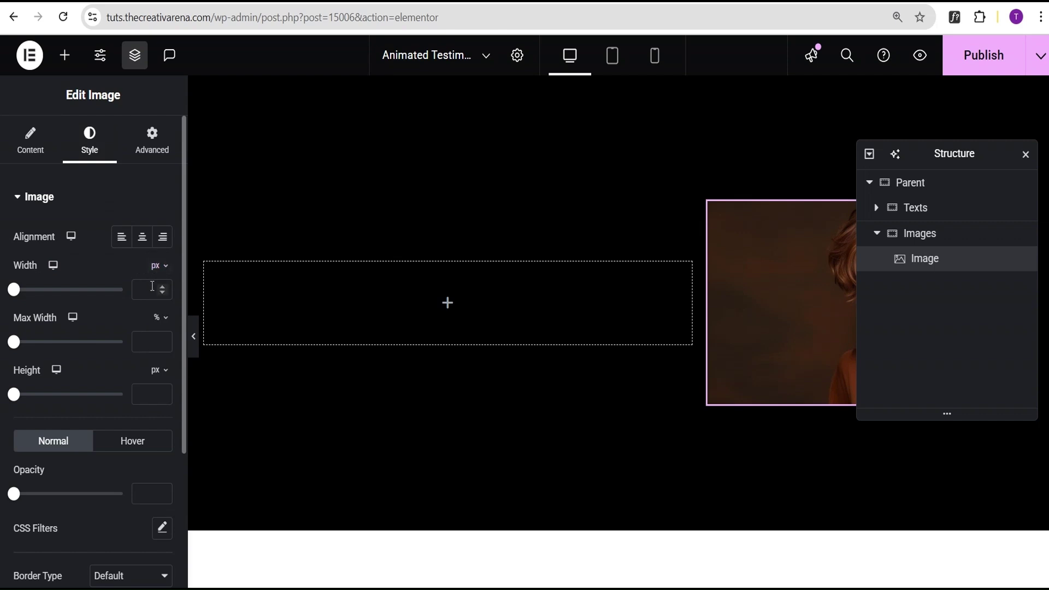
{"action": "type", "text": "120"}
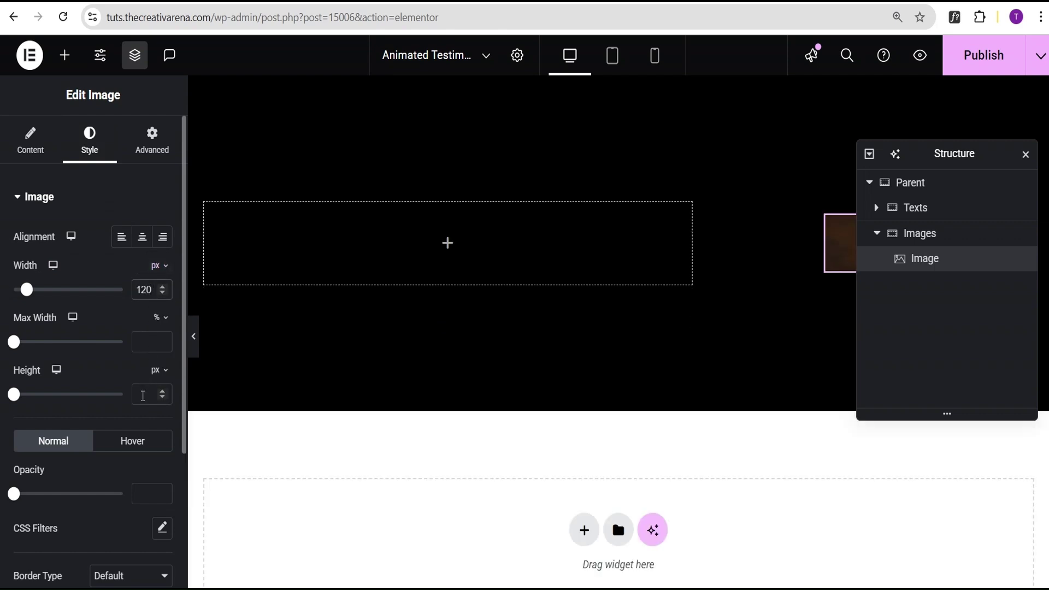
{"action": "type", "text": "120"}
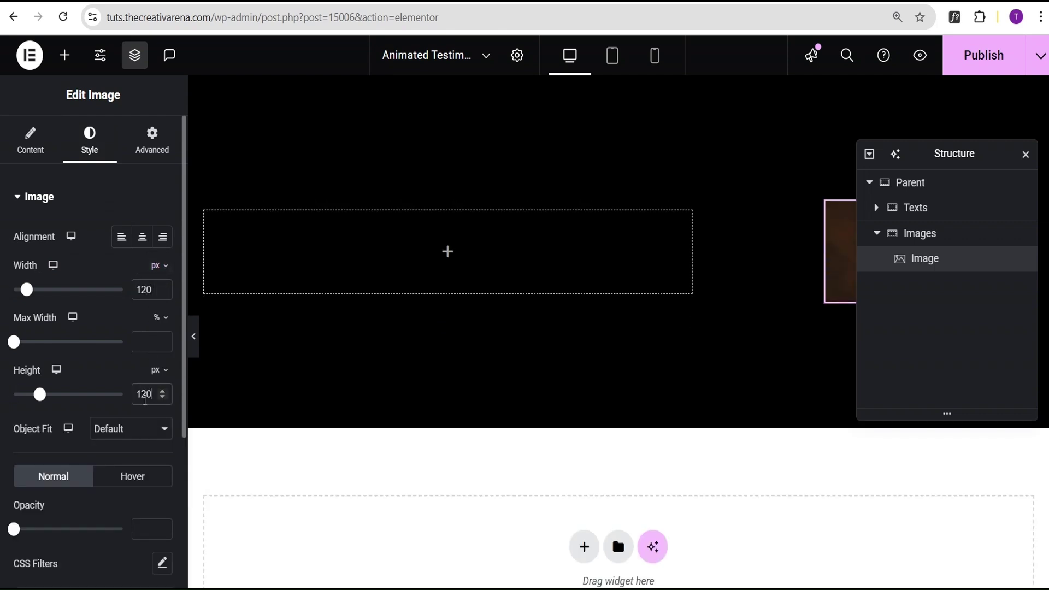
{"action": "left_click", "coordinate": [124, 435]}
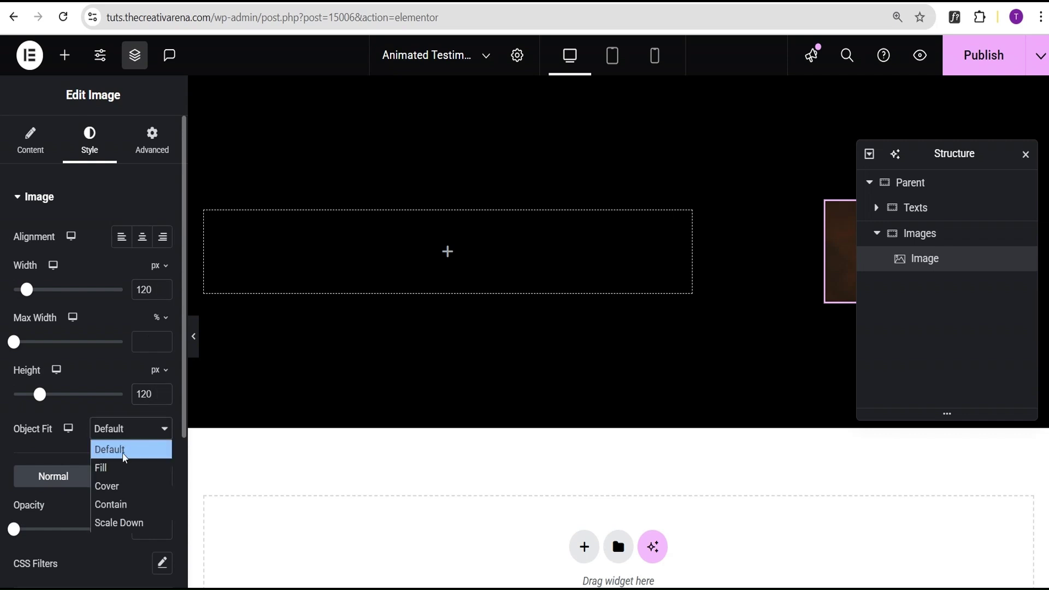
{"action": "left_click", "coordinate": [118, 485]}
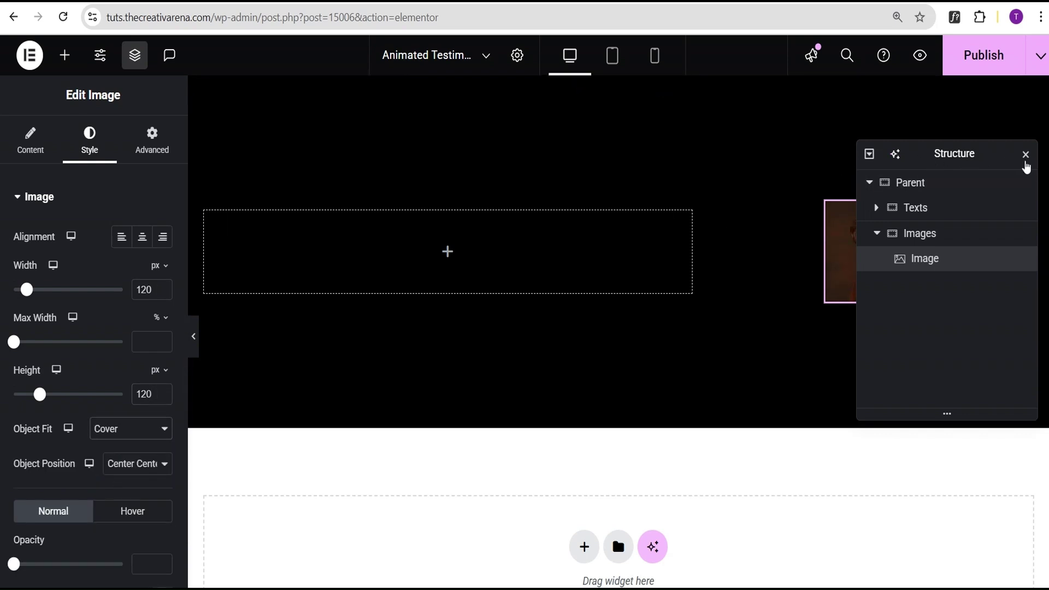
Close the page structure, give the image a 10 px border radius on all corners and check the result without the editing panel.
{"action": "left_click", "coordinate": [1025, 156]}
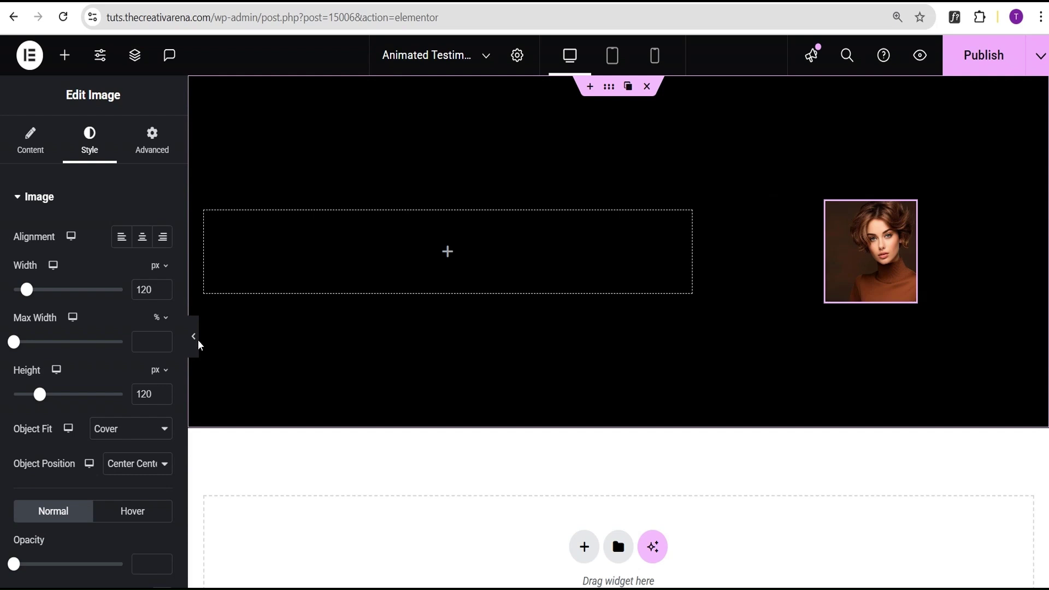
{"action": "scroll", "coordinate": [27, 255], "scroll_direction": "down", "scroll_amount": 3}
{"action": "scroll", "coordinate": [44, 486], "scroll_direction": "down", "scroll_amount": 2}
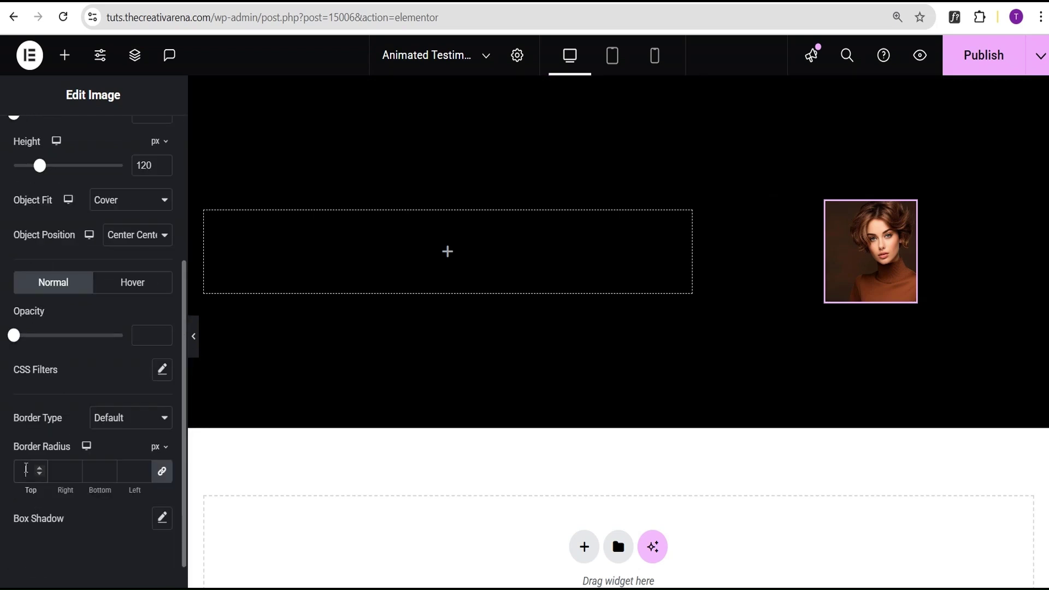
{"action": "left_click", "coordinate": [26, 461]}
{"action": "type", "text": "10"}
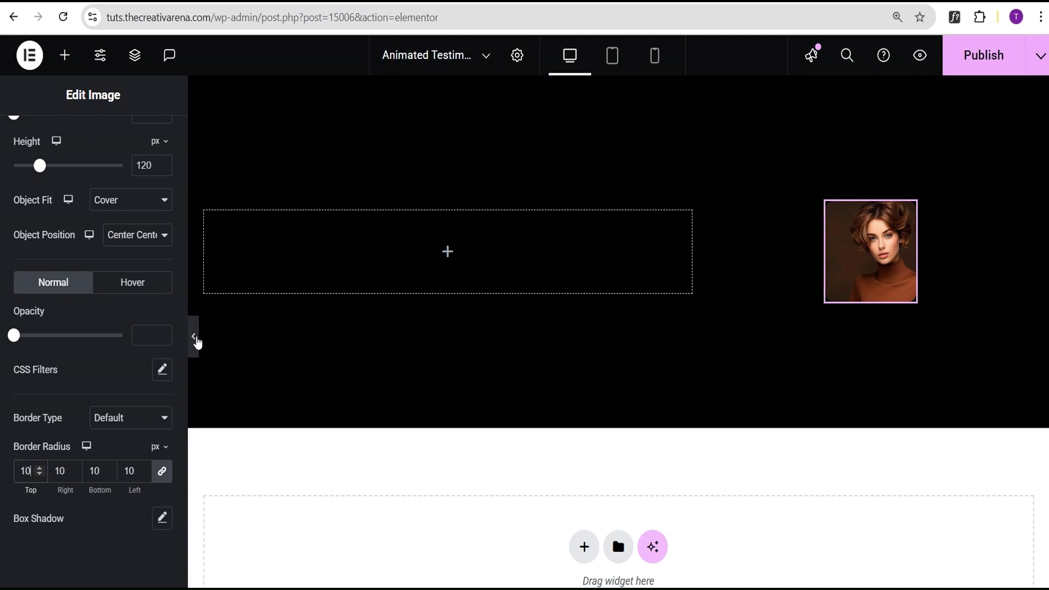
{"action": "left_click", "coordinate": [194, 339]}
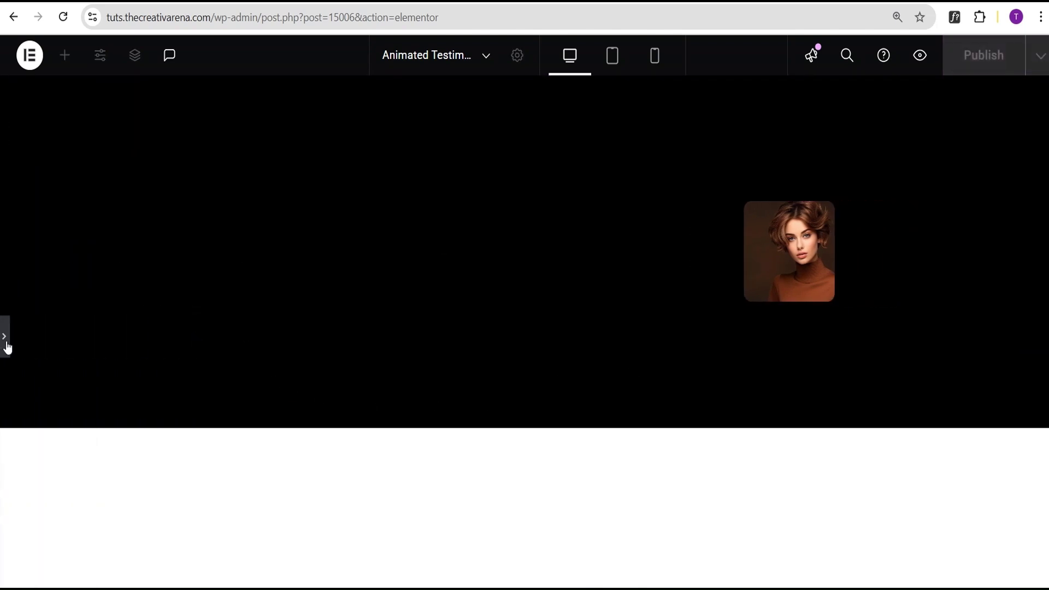
{"action": "left_click", "coordinate": [6, 345]}
Assign the CSS class imagetab to the image.
{"action": "scroll", "coordinate": [90, 306], "scroll_direction": "up", "scroll_amount": 5}
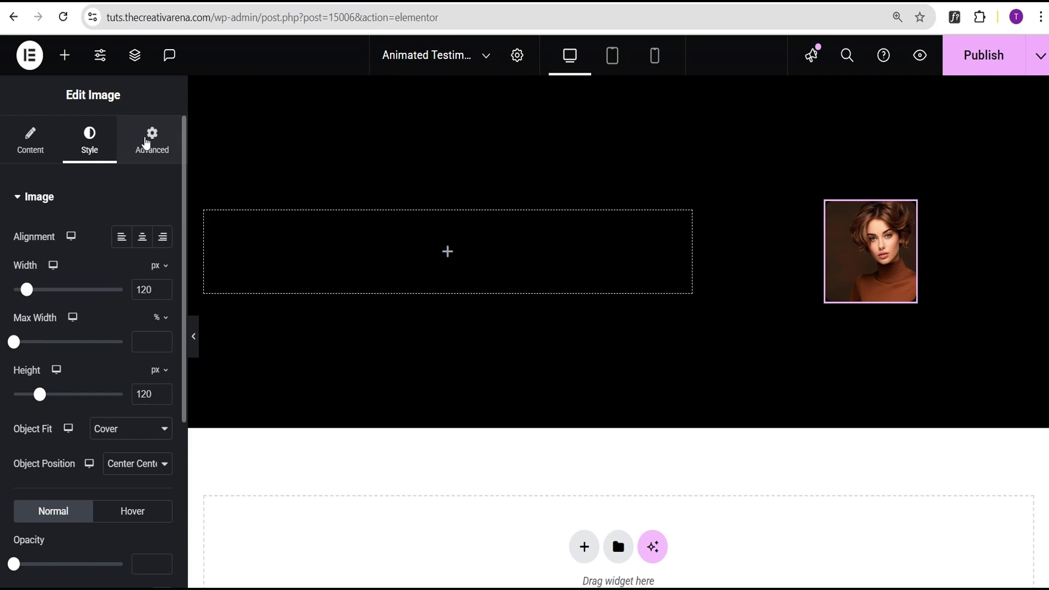
{"action": "left_click", "coordinate": [147, 143]}
{"action": "scroll", "coordinate": [105, 316], "scroll_direction": "down", "scroll_amount": 4}
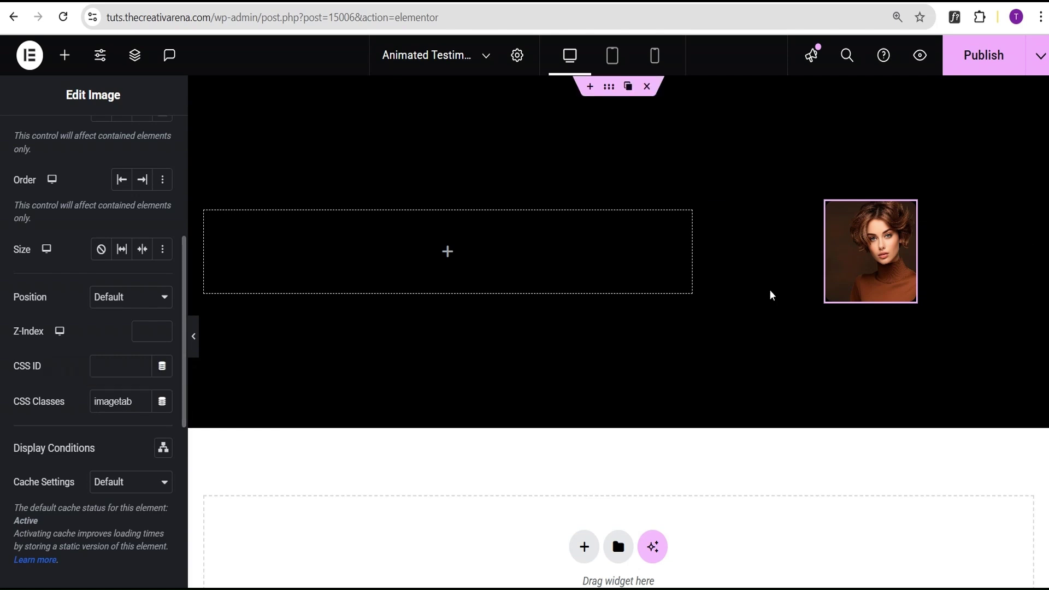
Duplicate the portrait image three times to get four images in the Images container.
{"action": "left_click", "coordinate": [888, 218]}
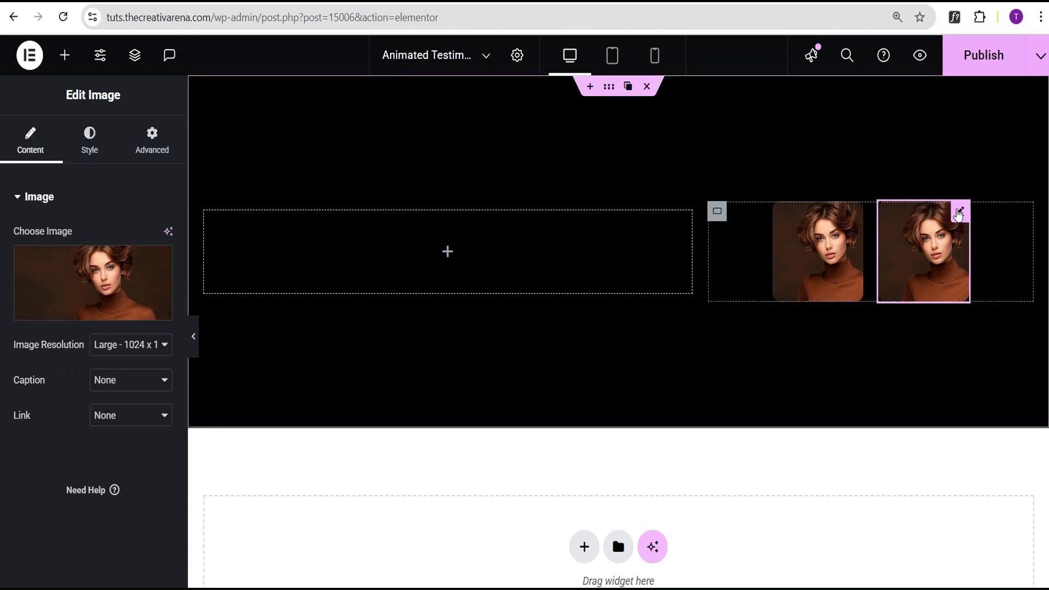
{"action": "left_click", "coordinate": [944, 215]}
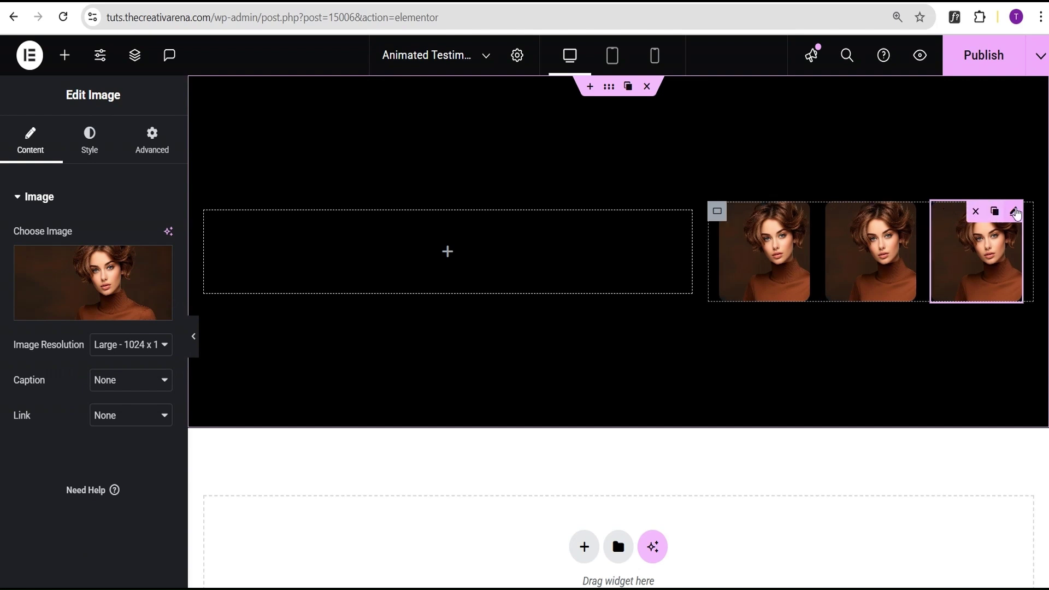
{"action": "left_click", "coordinate": [996, 213]}
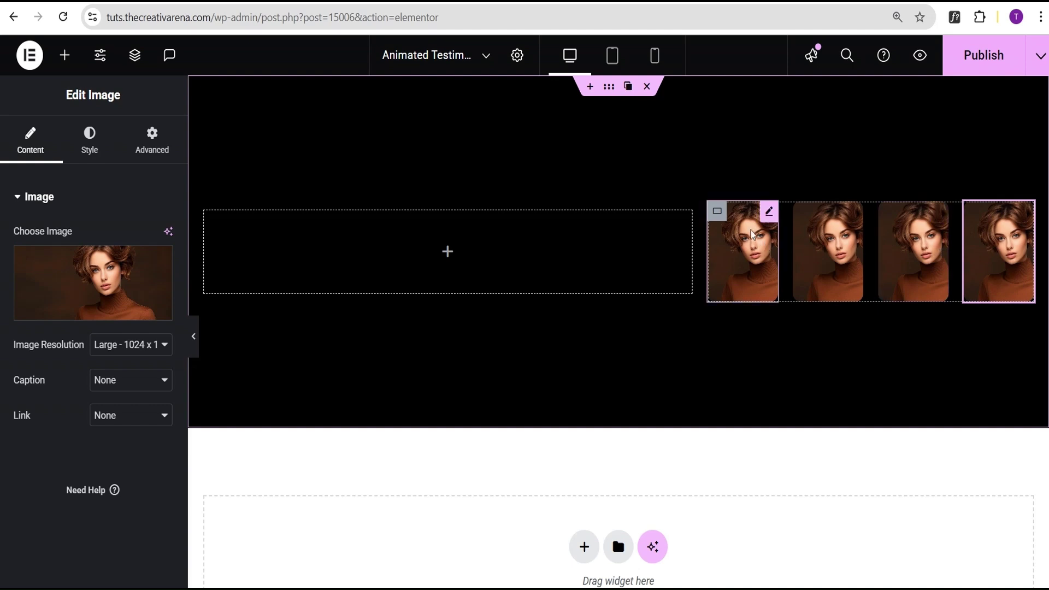
Set the Images container to wrap its items onto multiple lines.
{"action": "left_click", "coordinate": [717, 213]}
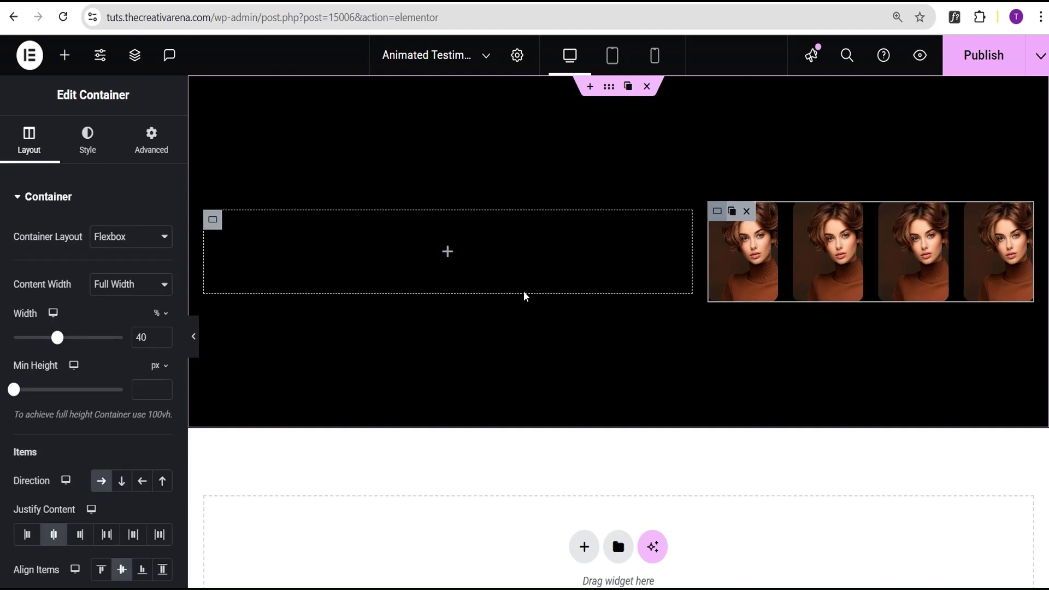
{"action": "scroll", "coordinate": [126, 333], "scroll_direction": "down", "scroll_amount": 5}
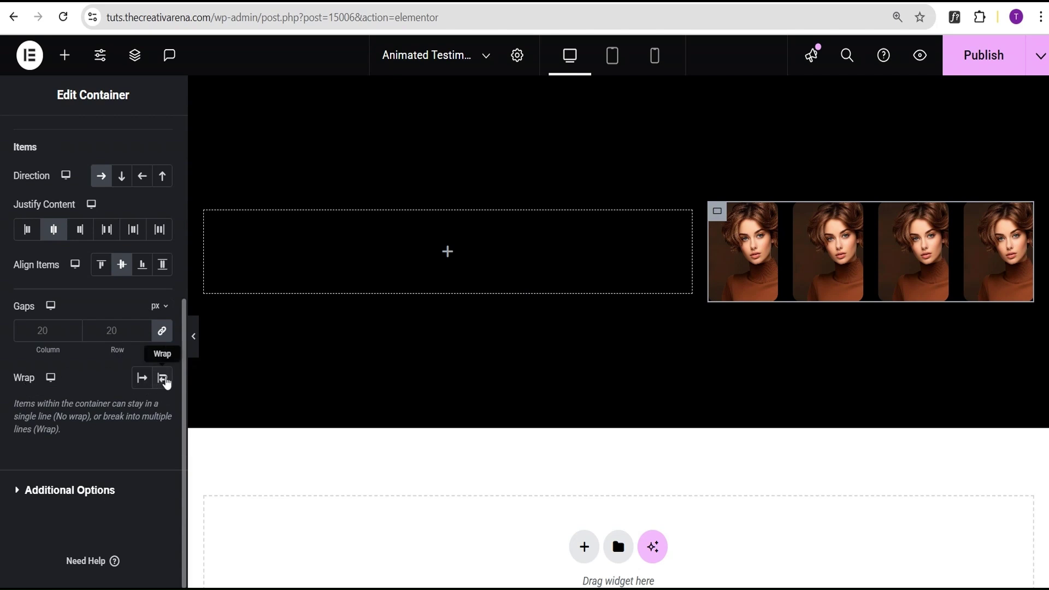
{"action": "left_click", "coordinate": [162, 378]}
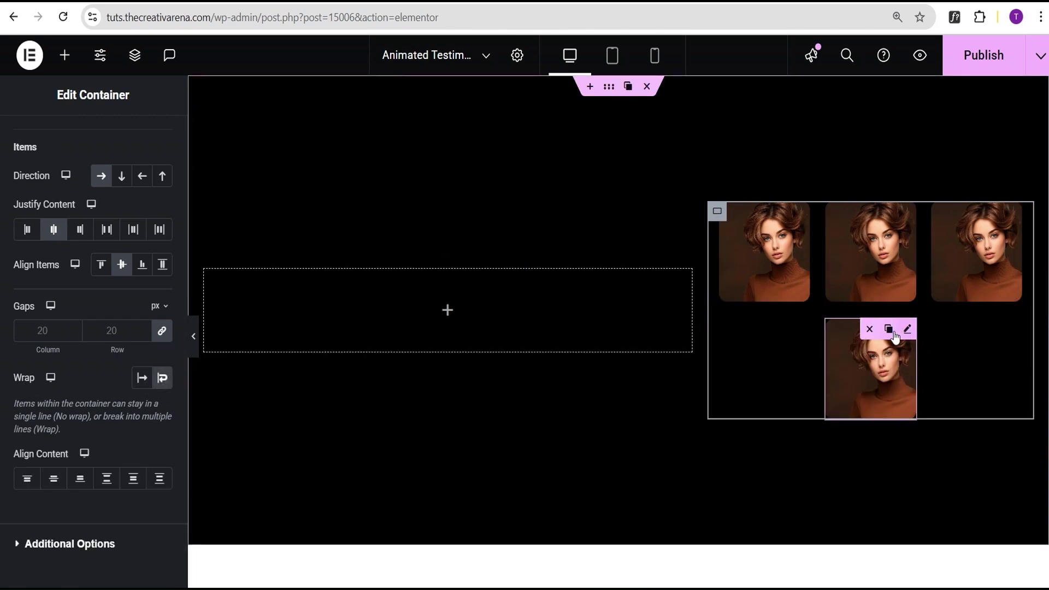
Duplicate the image five more times for a three-by-three grid, give each copy a different portrait and preview the grid.
{"action": "left_click", "coordinate": [893, 331]}
{"action": "left_click", "coordinate": [940, 329]}
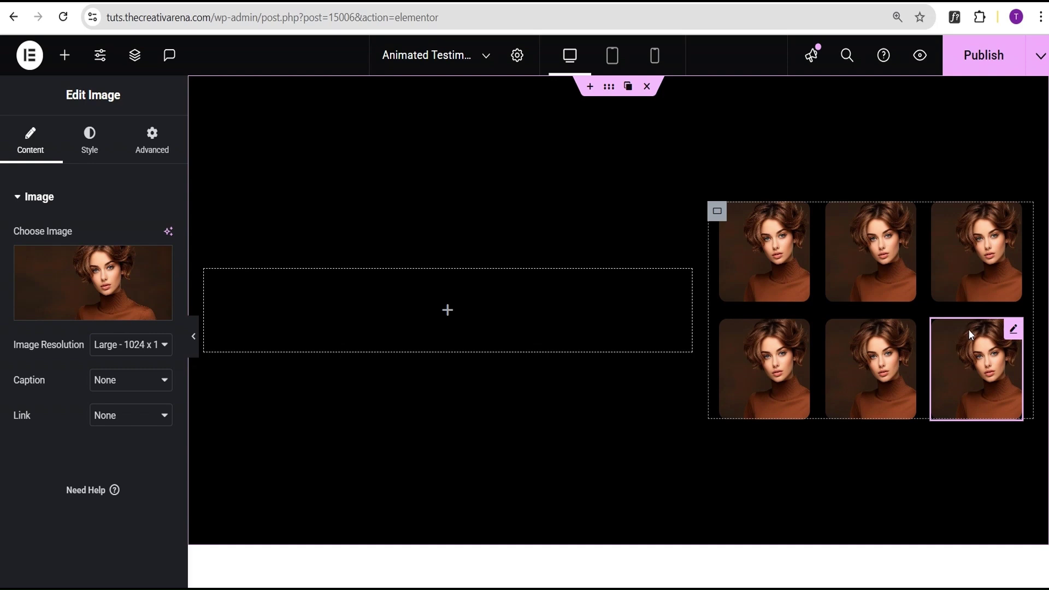
{"action": "left_click", "coordinate": [995, 335]}
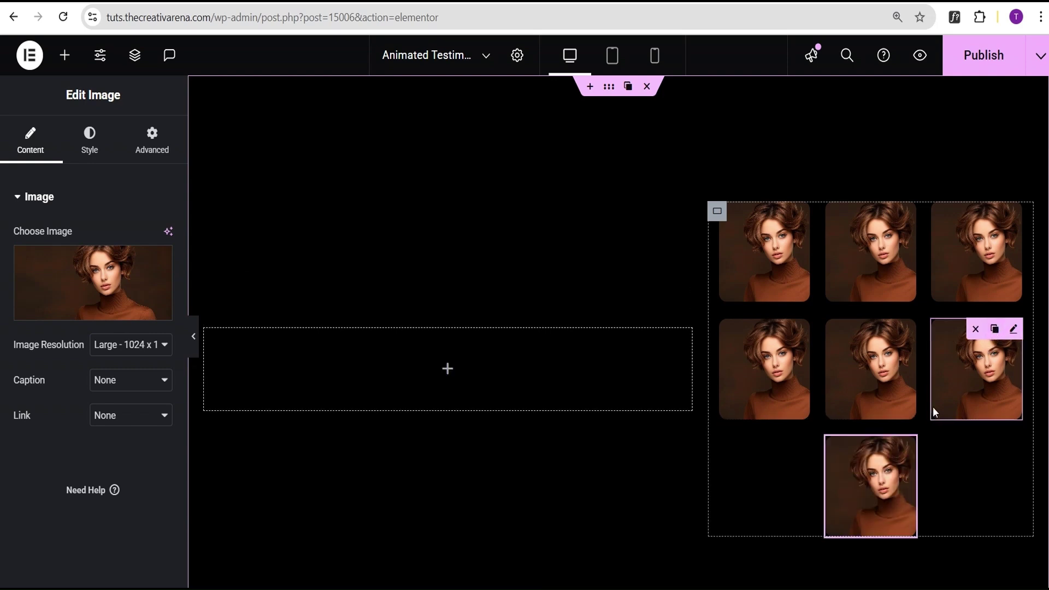
{"action": "left_click", "coordinate": [889, 446]}
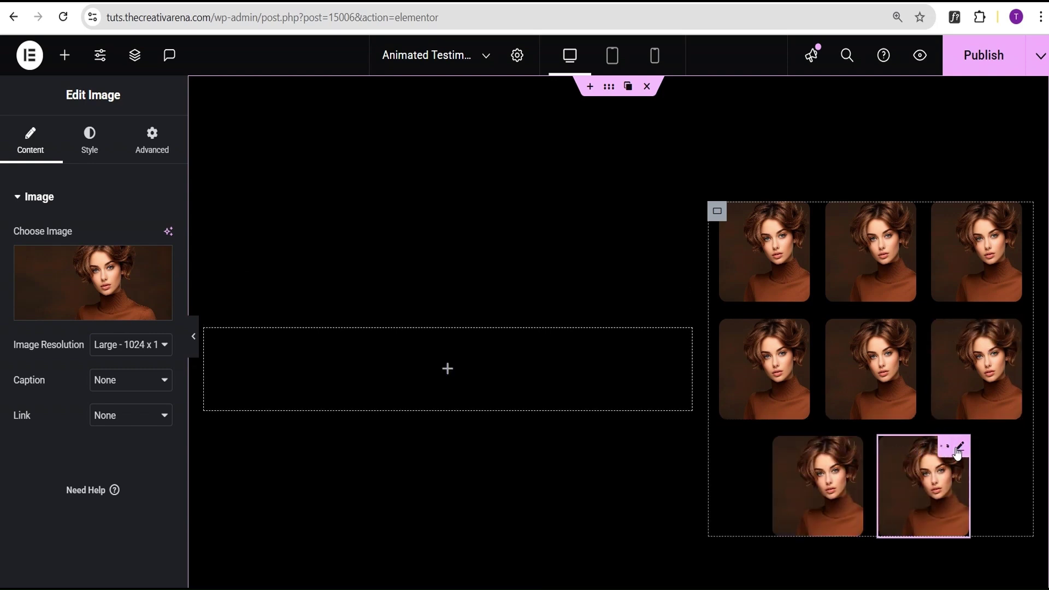
{"action": "left_click", "coordinate": [944, 447]}
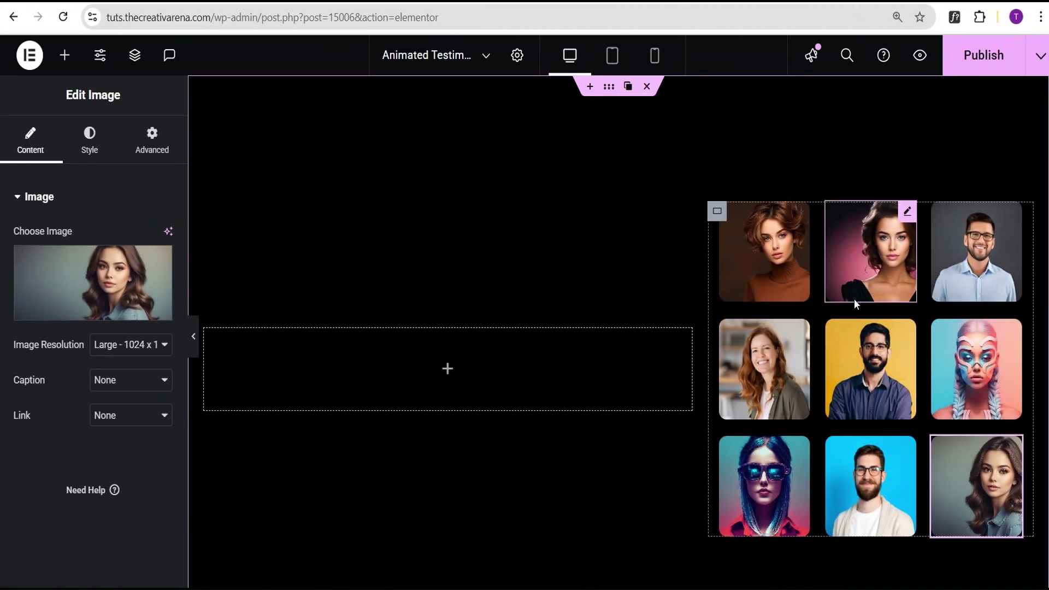
{"action": "left_click", "coordinate": [194, 337]}
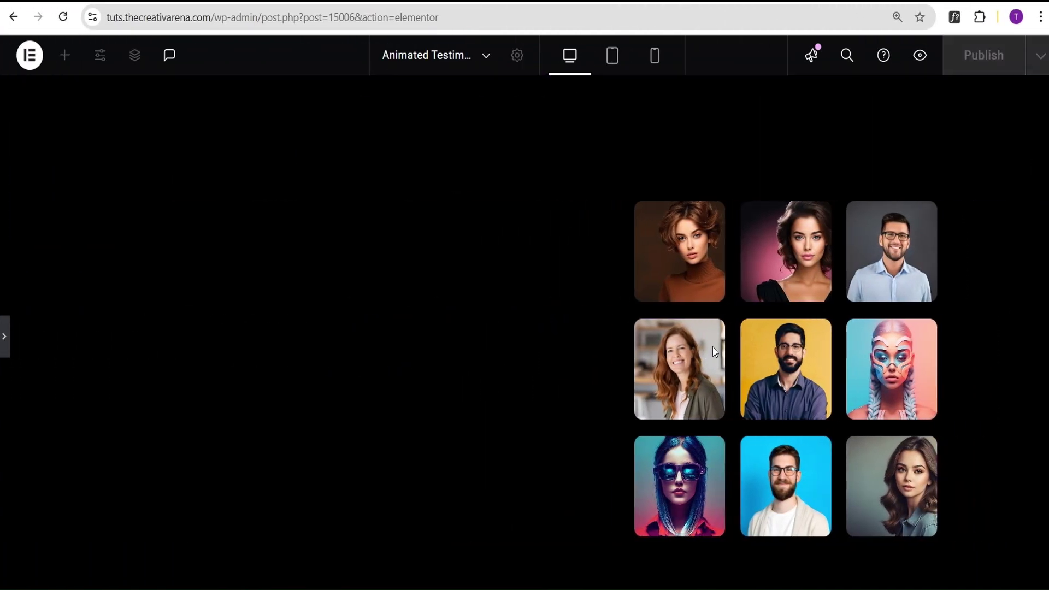
{"action": "left_click", "coordinate": [5, 339]}
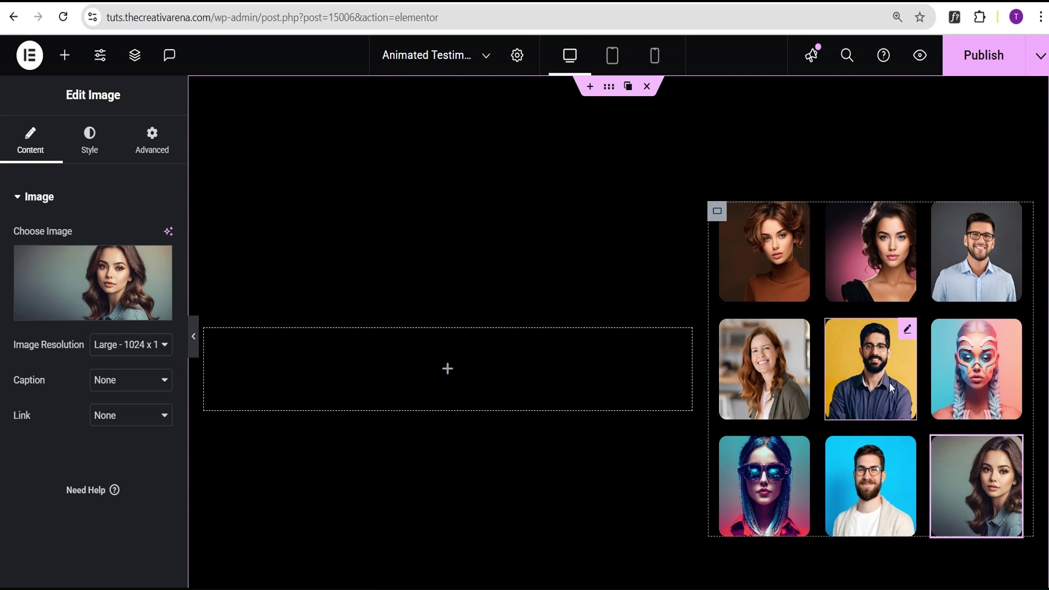
Add the class active after imagetab in the CSS classes of the grid's centre image.
{"action": "left_click", "coordinate": [908, 330]}
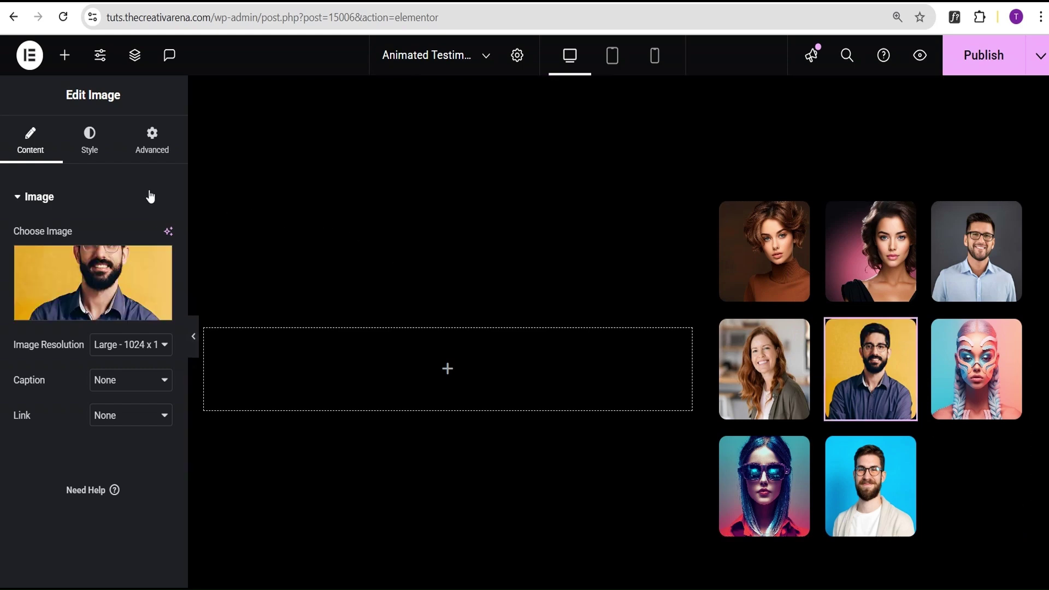
{"action": "mouse_move", "coordinate": [910, 330]}
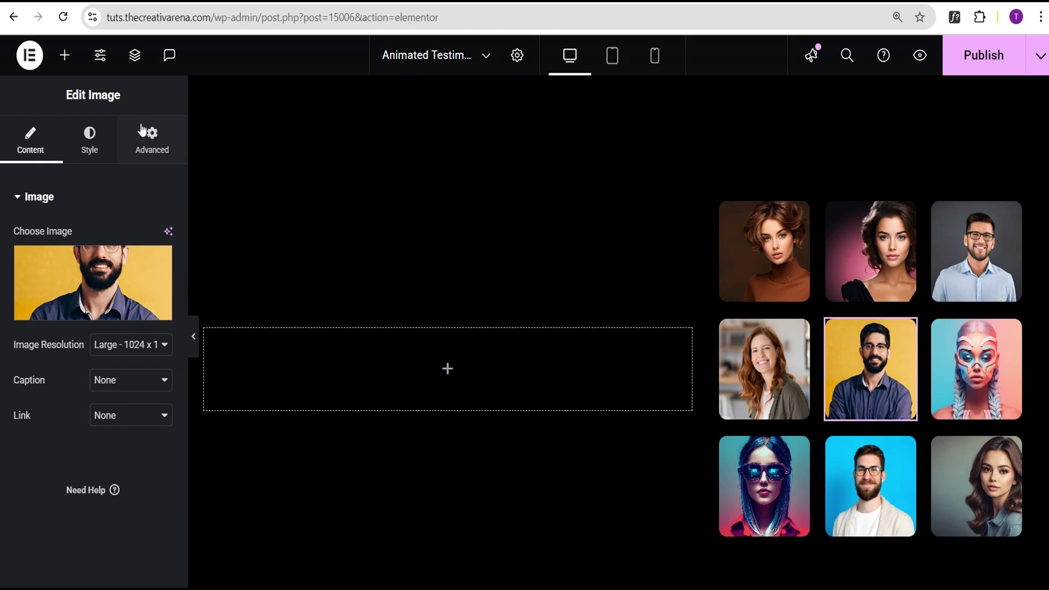
{"action": "left_click", "coordinate": [149, 154]}
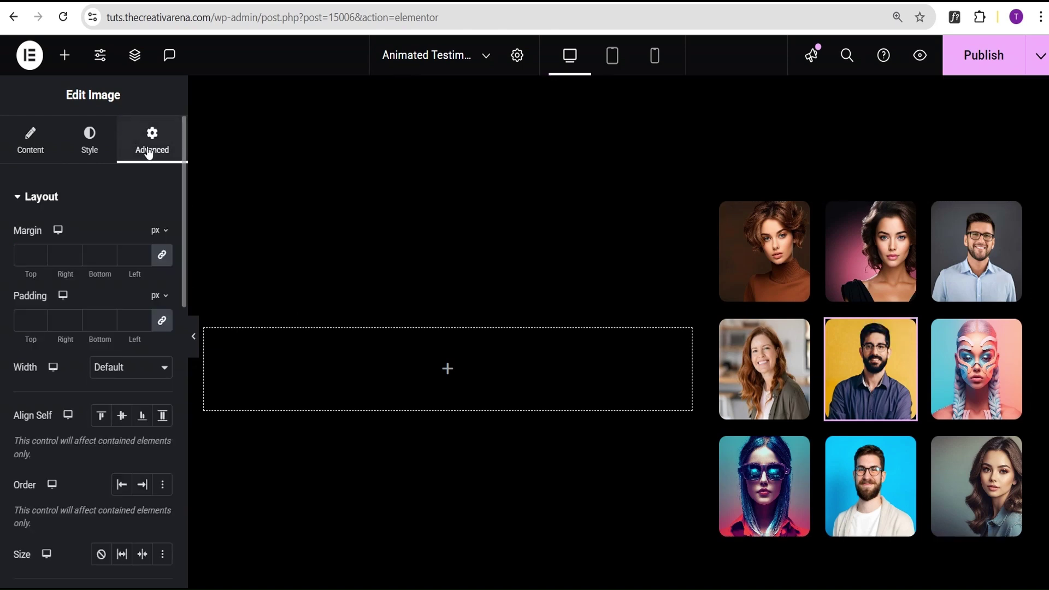
{"action": "scroll", "coordinate": [20, 402], "scroll_direction": "down", "scroll_amount": 7}
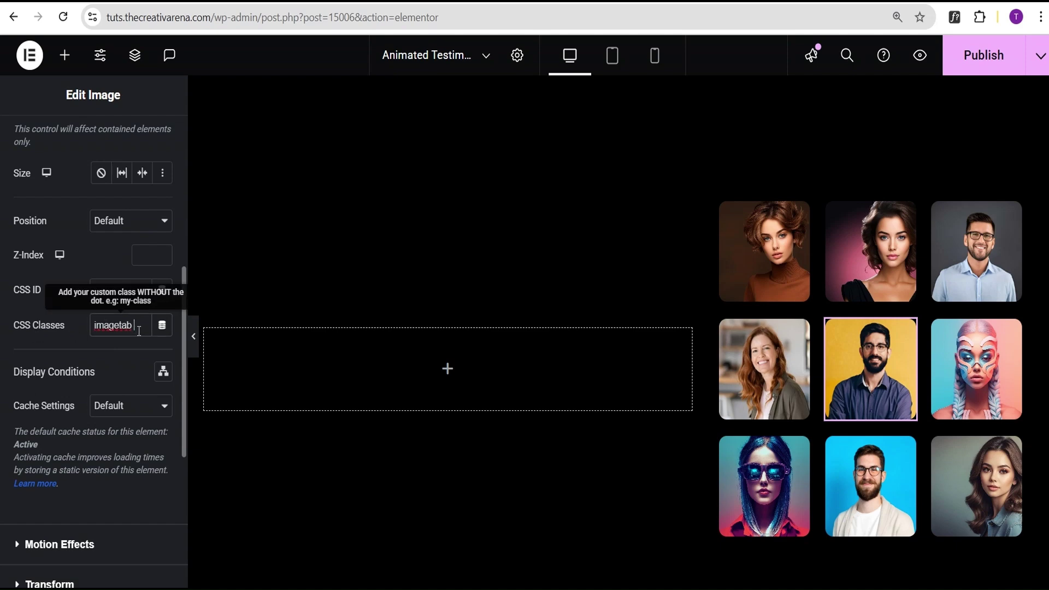
{"action": "type", "text": "ive"}
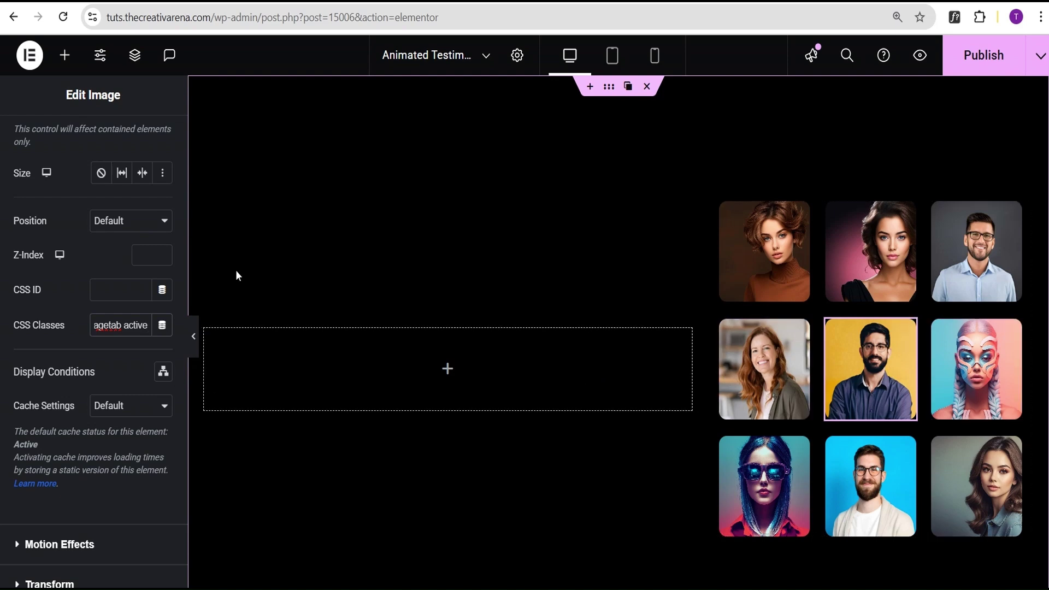
Add a new container inside the Texts container and rename it text-details.
{"action": "left_click", "coordinate": [134, 55]}
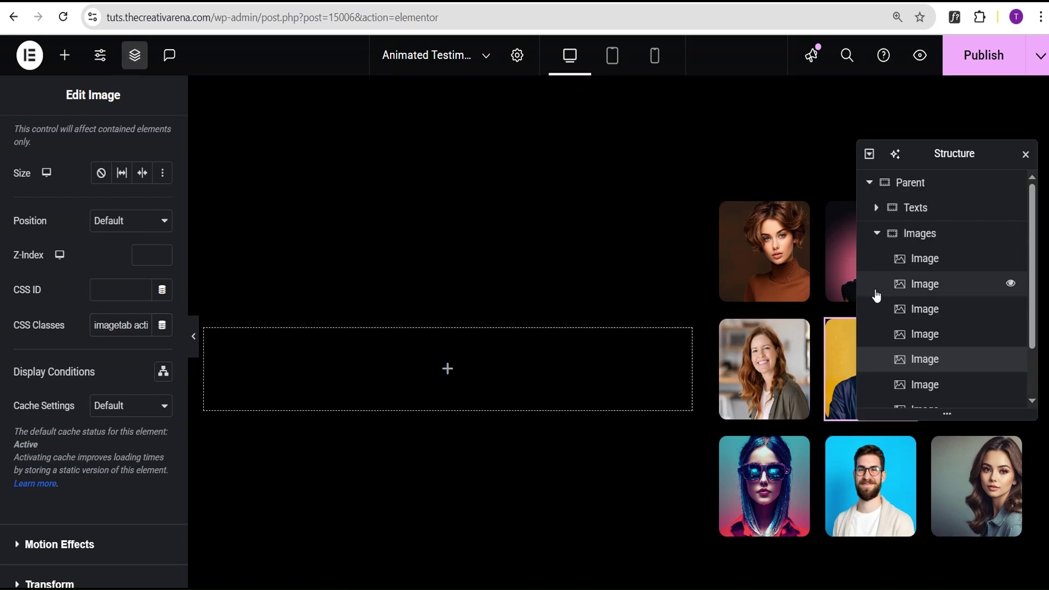
{"action": "left_click", "coordinate": [877, 234]}
{"action": "left_click", "coordinate": [924, 210]}
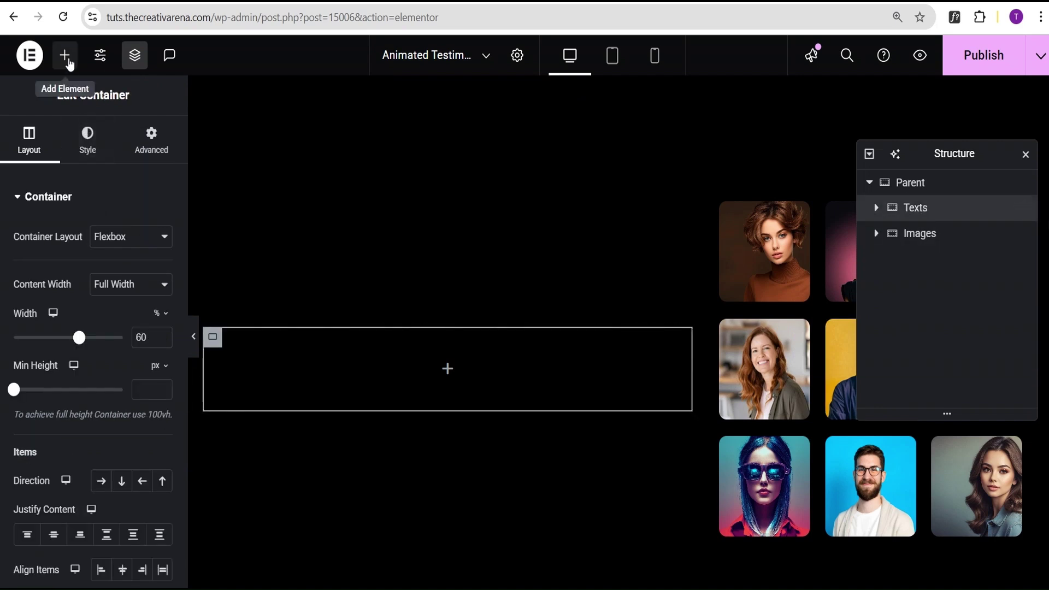
{"action": "left_click", "coordinate": [65, 55]}
{"action": "left_click", "coordinate": [48, 290]}
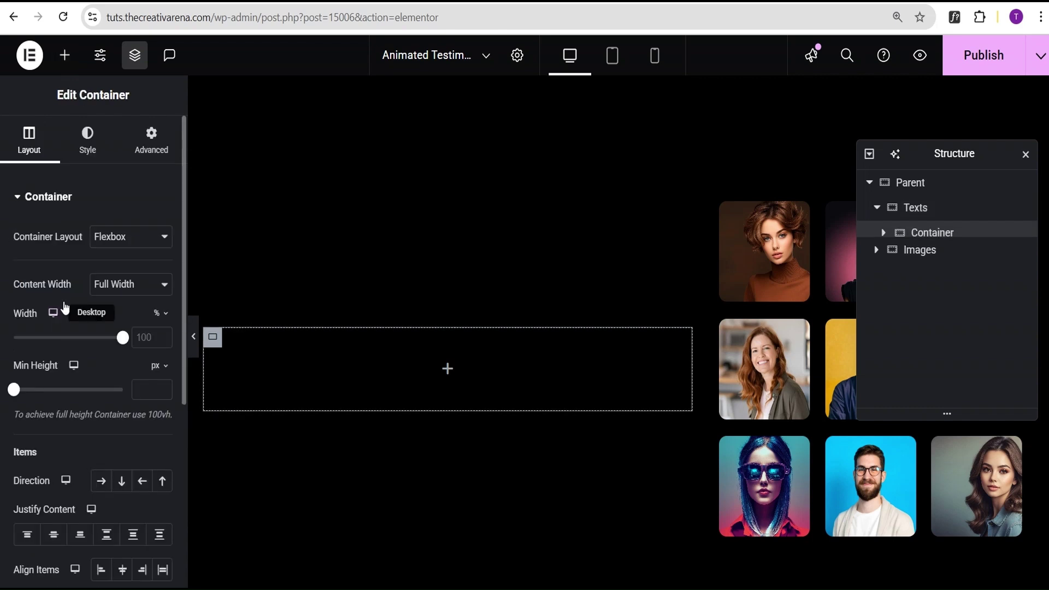
{"action": "double_click", "coordinate": [916, 235]}
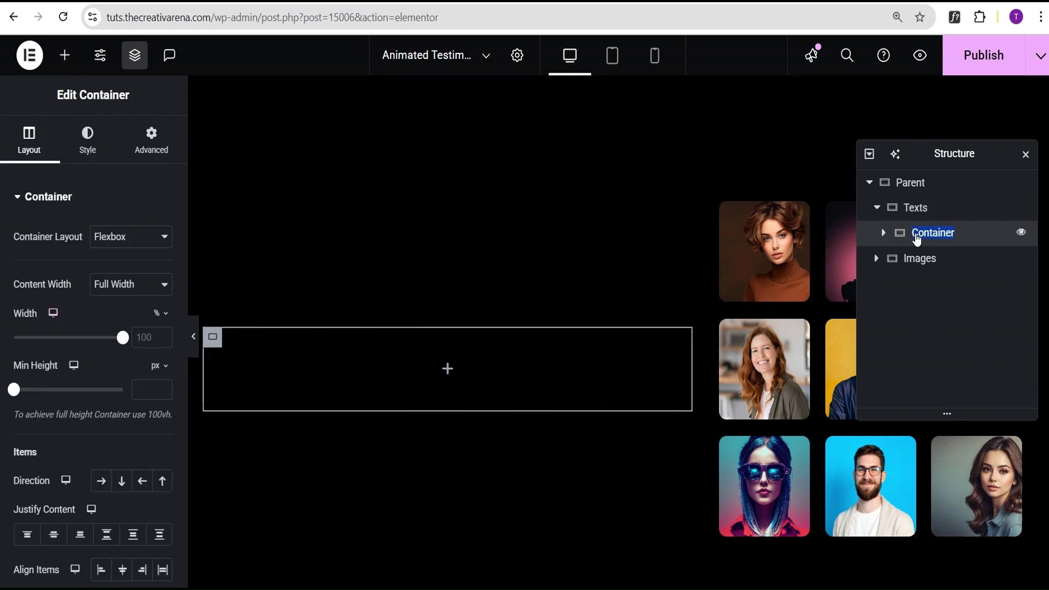
{"action": "type", "text": "text-details"}
{"action": "key", "text": "Return"}
Add a Text Editor widget to text-details and append its Lorem ipsum placeholder text two more times.
{"action": "left_click", "coordinate": [66, 63]}
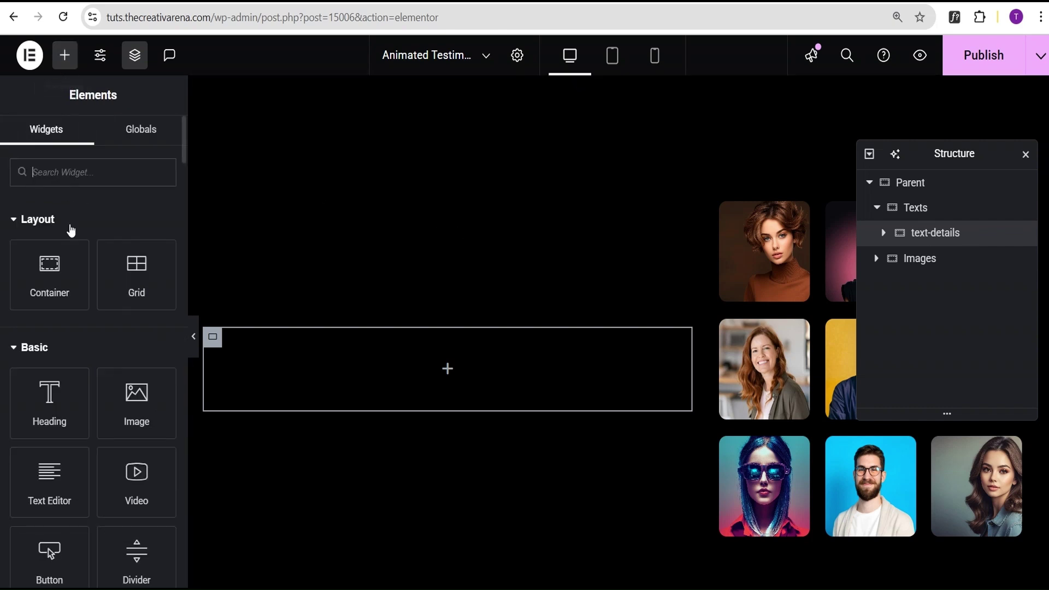
{"action": "left_click_drag", "start_coordinate": [50, 498], "coordinate": [400, 389]}
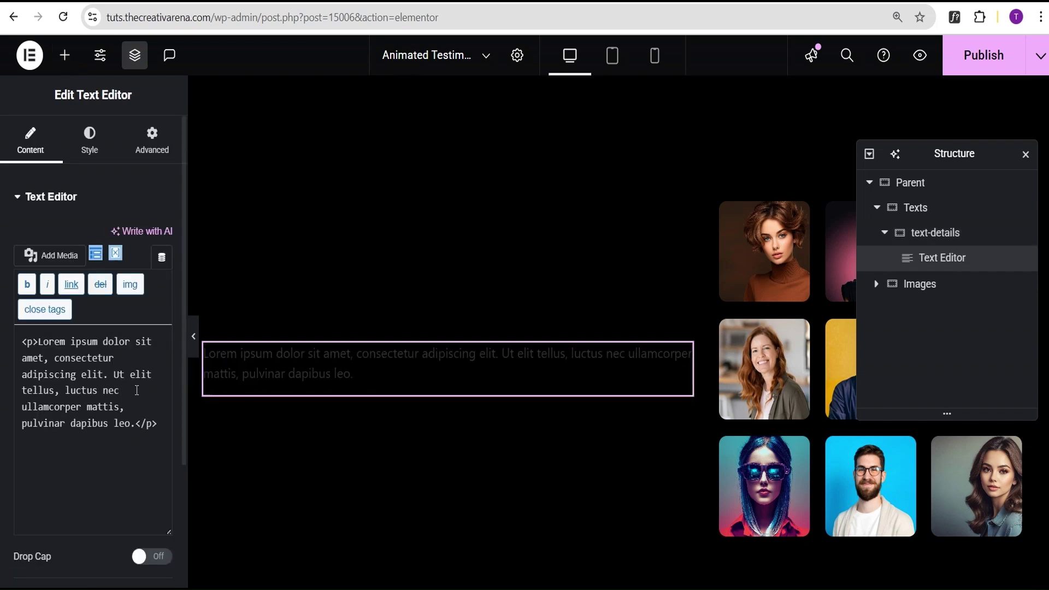
{"action": "left_click_drag", "start_coordinate": [40, 343], "coordinate": [132, 426]}
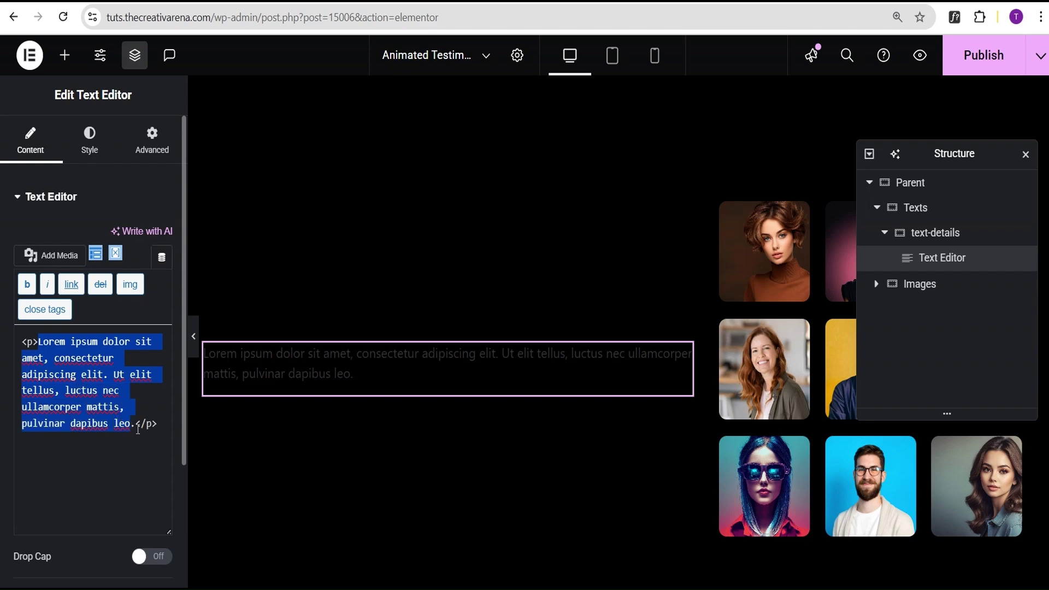
{"action": "key", "text": "ctrl+c"}
{"action": "left_click", "coordinate": [135, 424]}
{"action": "key", "text": "ctrl+v"}
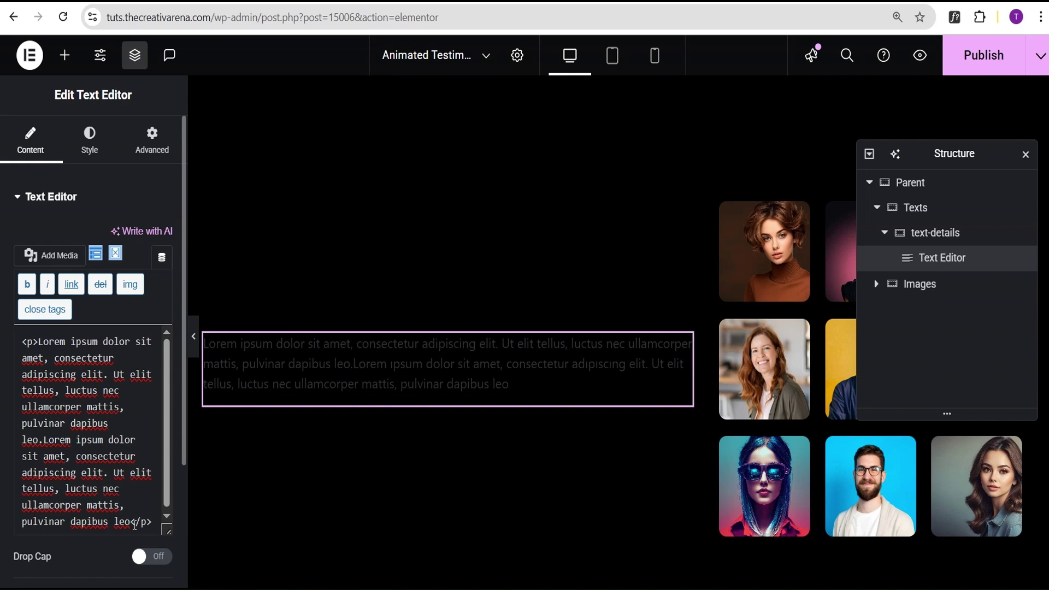
{"action": "key", "text": "ctrl+v"}
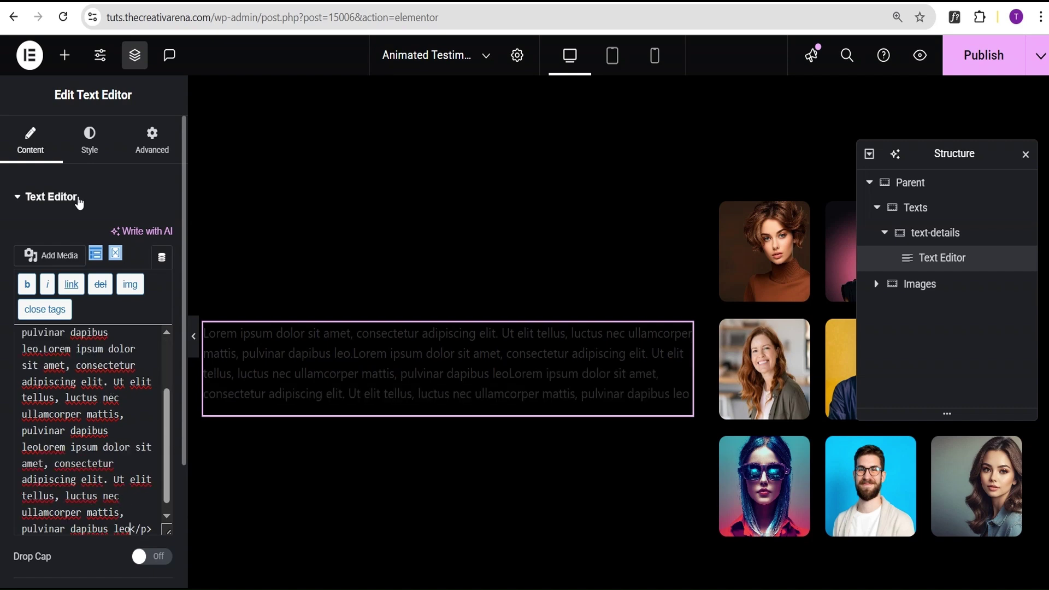
Set the testimonial paragraph's font size to 17 px.
{"action": "left_click", "coordinate": [89, 147]}
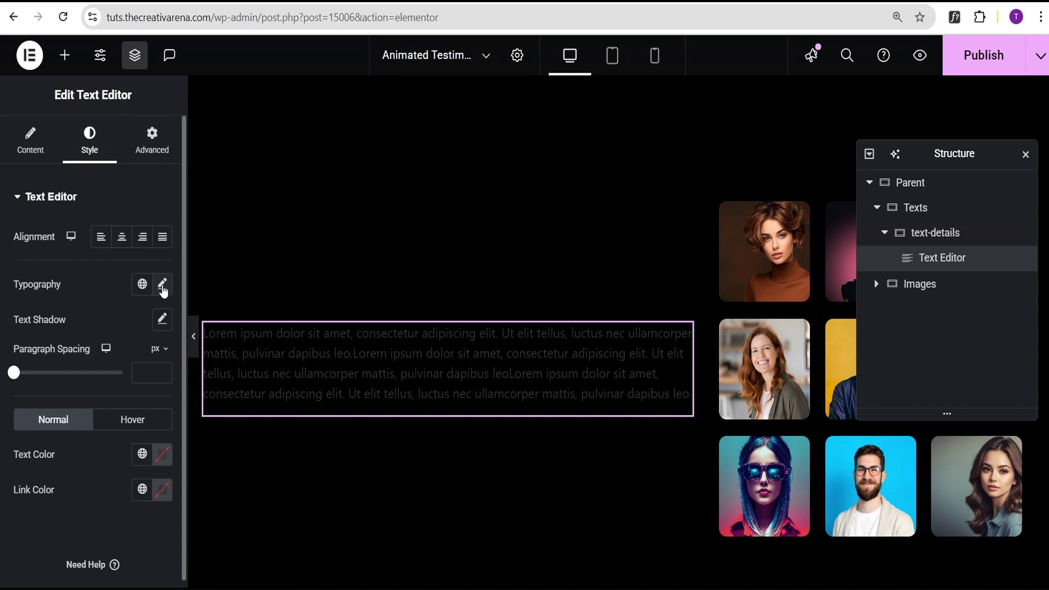
{"action": "left_click", "coordinate": [162, 284]}
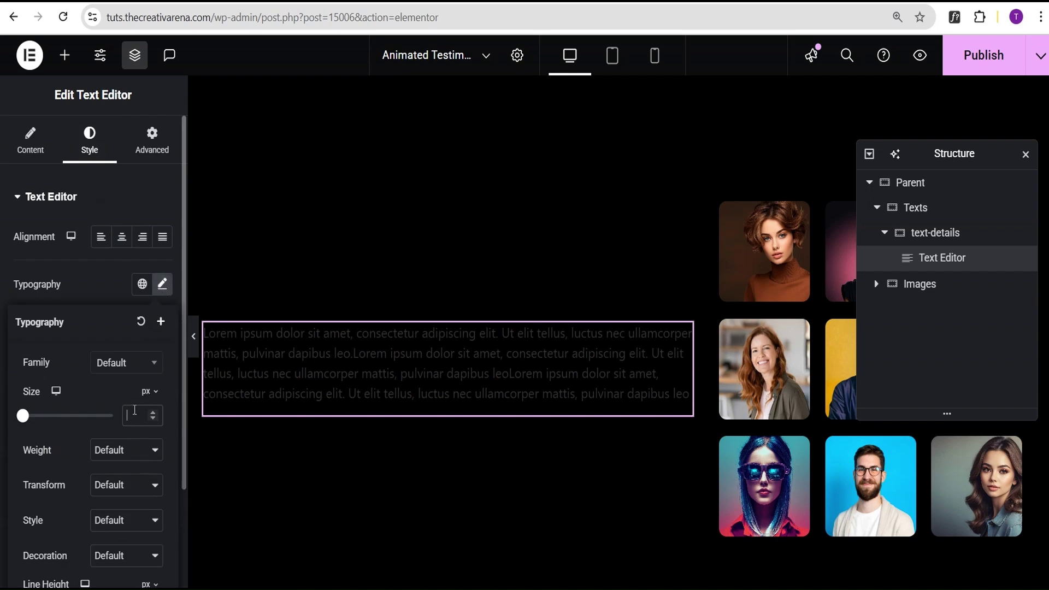
{"action": "type", "text": "20"}
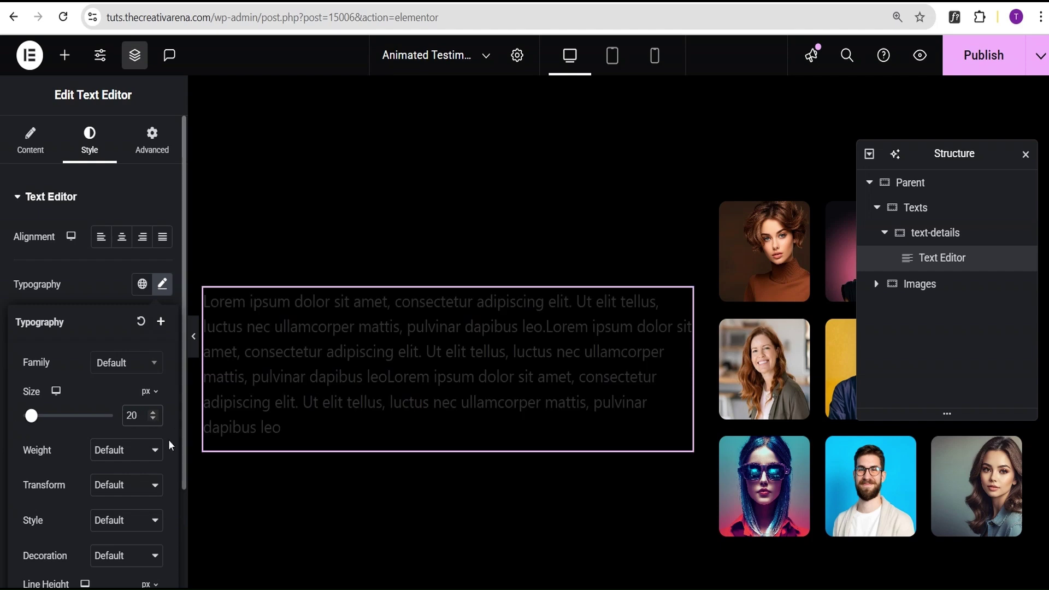
{"action": "left_click", "coordinate": [154, 420]}
{"action": "left_click", "coordinate": [153, 420]}
{"action": "left_click", "coordinate": [153, 420]}
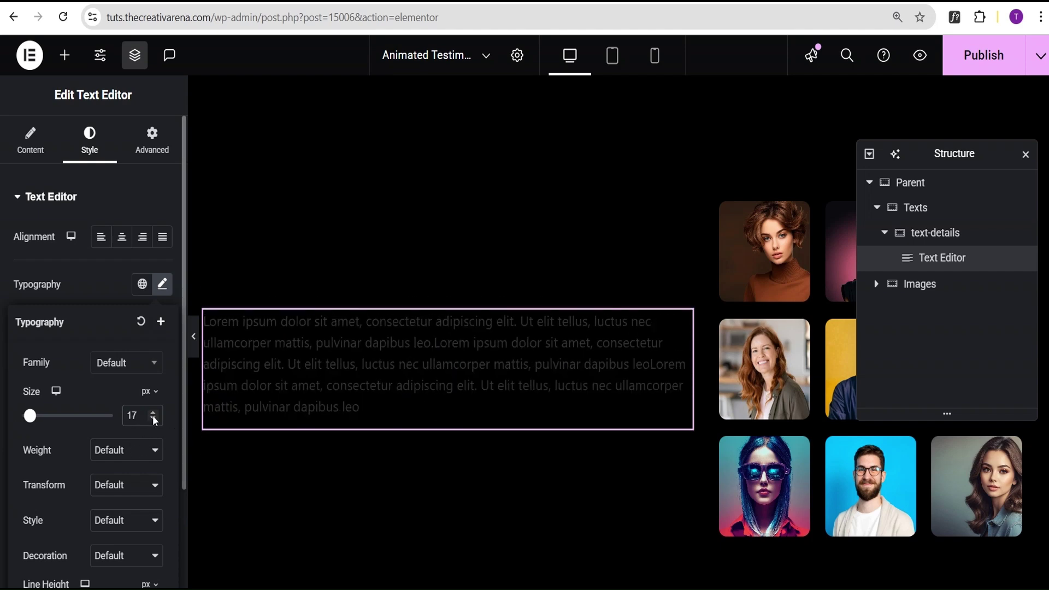
{"action": "left_click", "coordinate": [154, 420]}
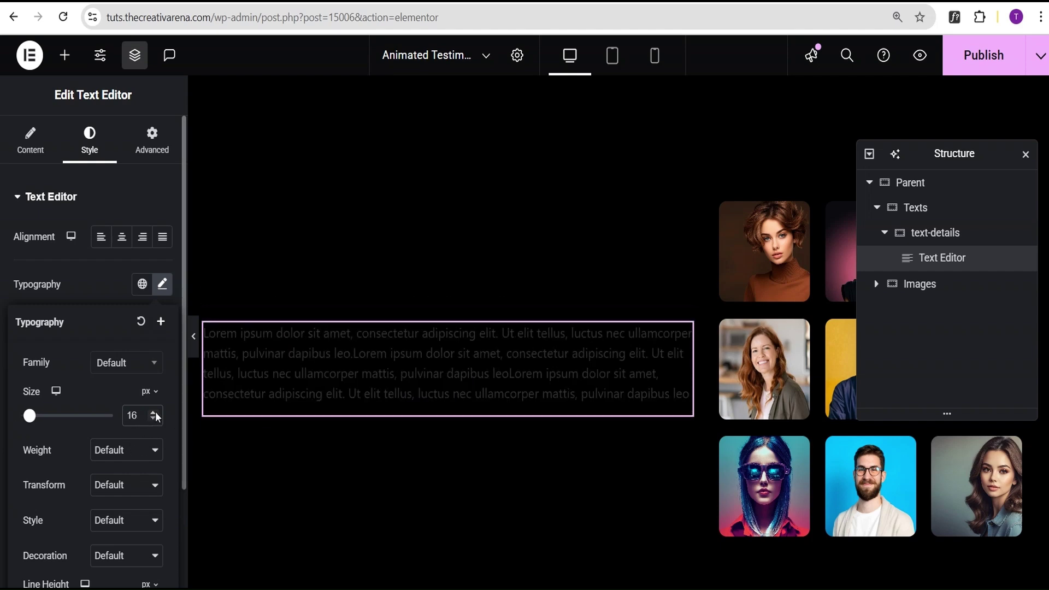
{"action": "left_click", "coordinate": [155, 413]}
Set the testimonial paragraph's font family to Poppins and its size to 15 px.
{"action": "left_click", "coordinate": [121, 365]}
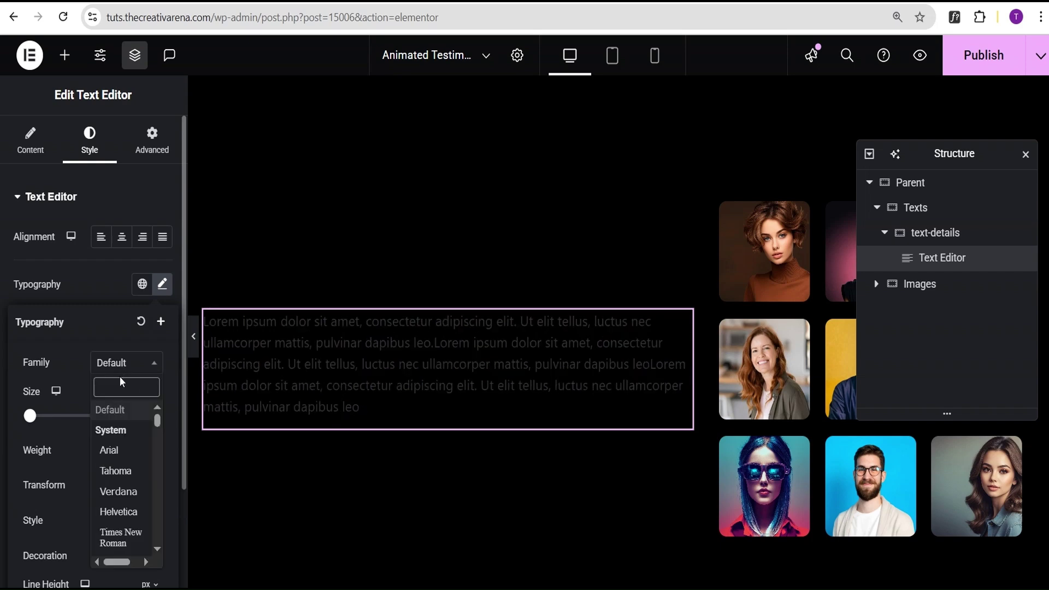
{"action": "key", "text": "Down"}
{"action": "key", "text": "Down"}
{"action": "key", "text": "Down"}
{"action": "type", "text": "popp"}
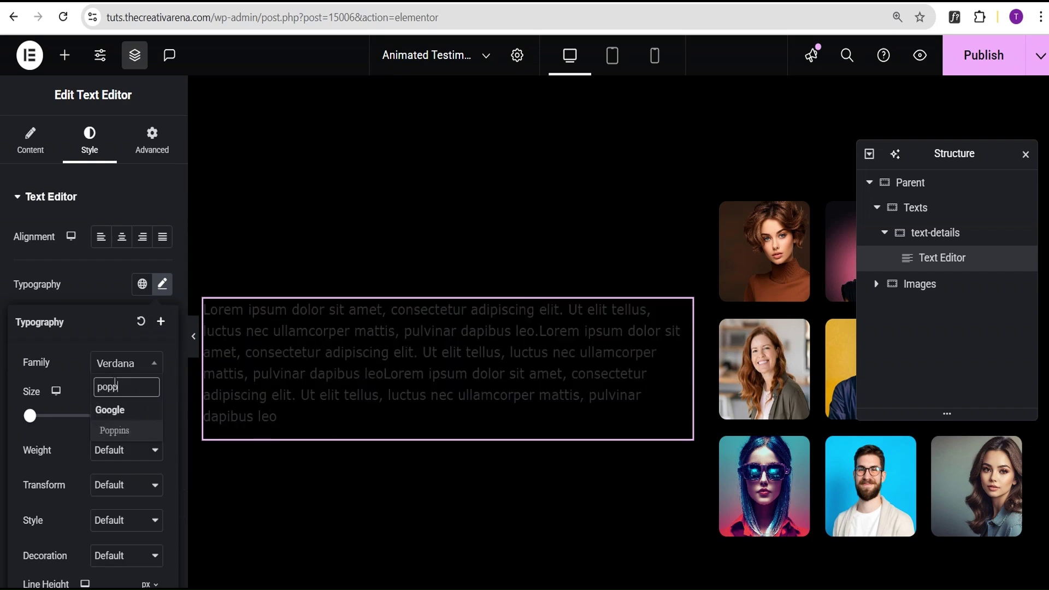
{"action": "type", "text": "in"}
{"action": "left_click", "coordinate": [116, 431]}
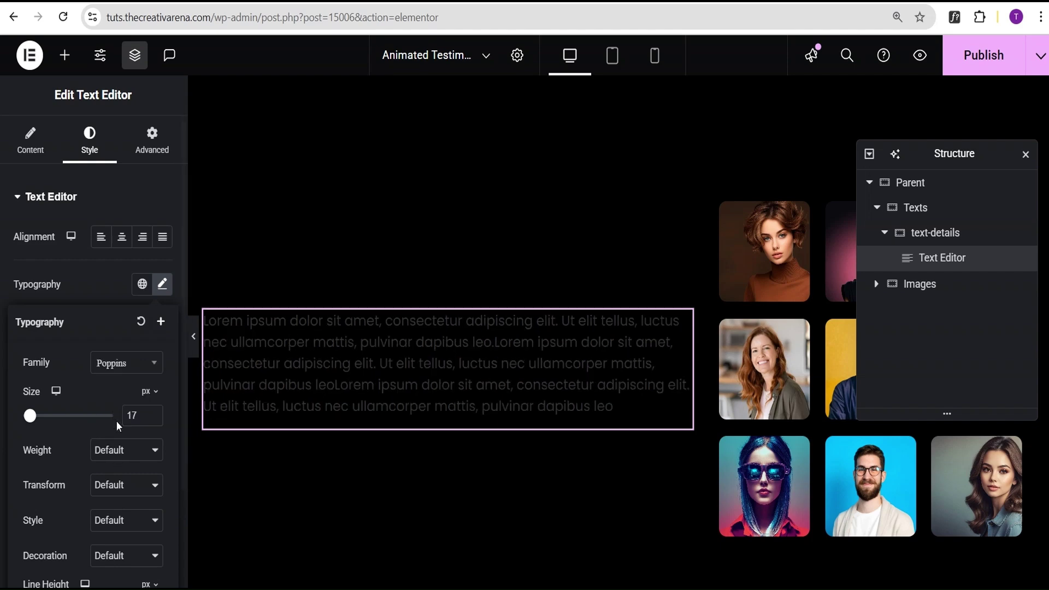
{"action": "left_click", "coordinate": [153, 420]}
{"action": "left_click", "coordinate": [153, 420]}
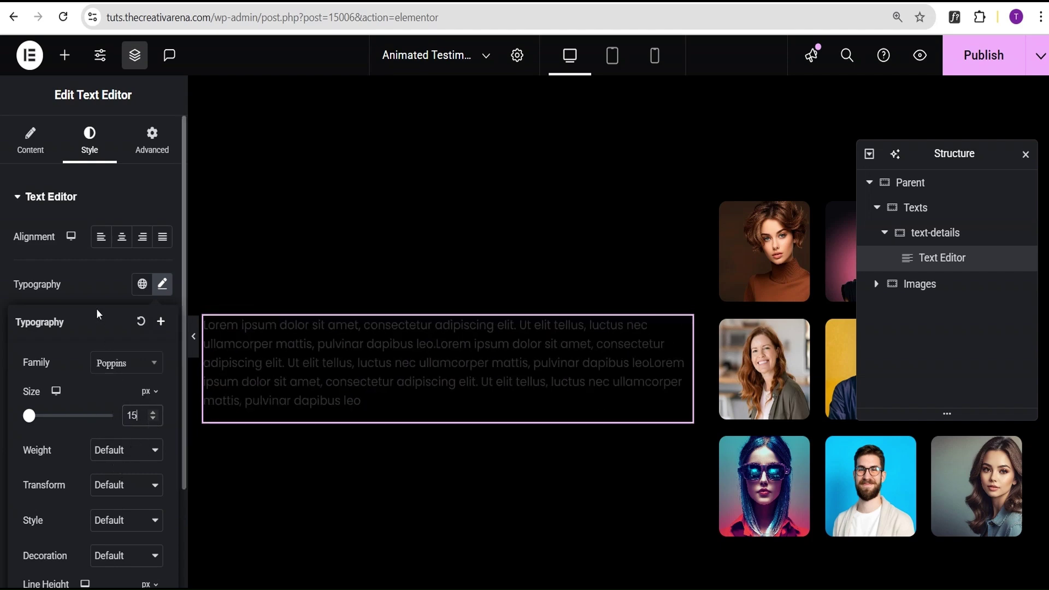
{"action": "left_click", "coordinate": [87, 289]}
Set the testimonial paragraph's text color to white, #FEFEFE.
{"action": "left_click", "coordinate": [161, 456]}
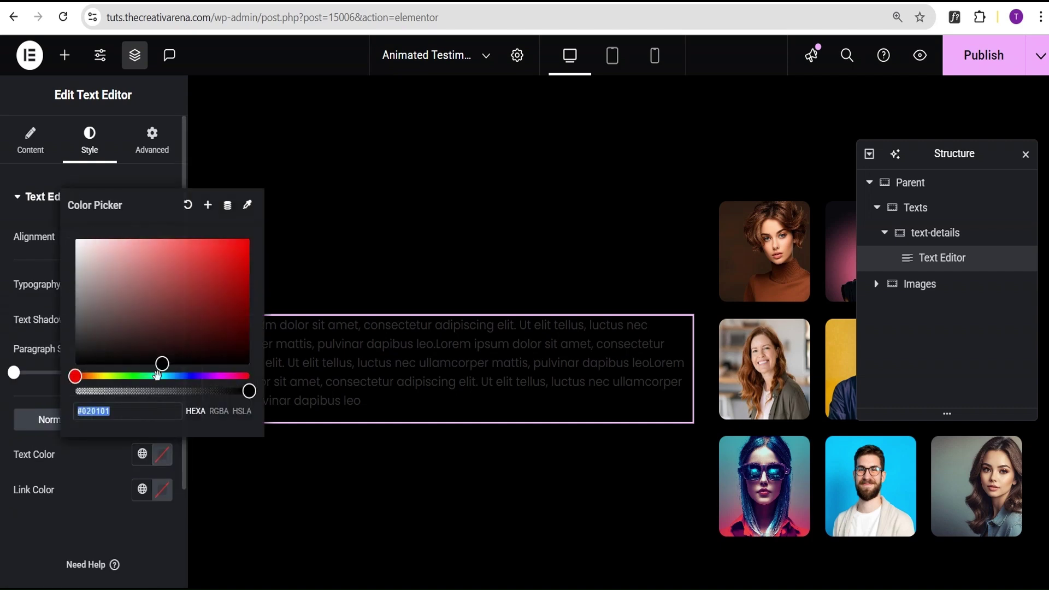
{"action": "left_click_drag", "start_coordinate": [161, 364], "coordinate": [64, 239]}
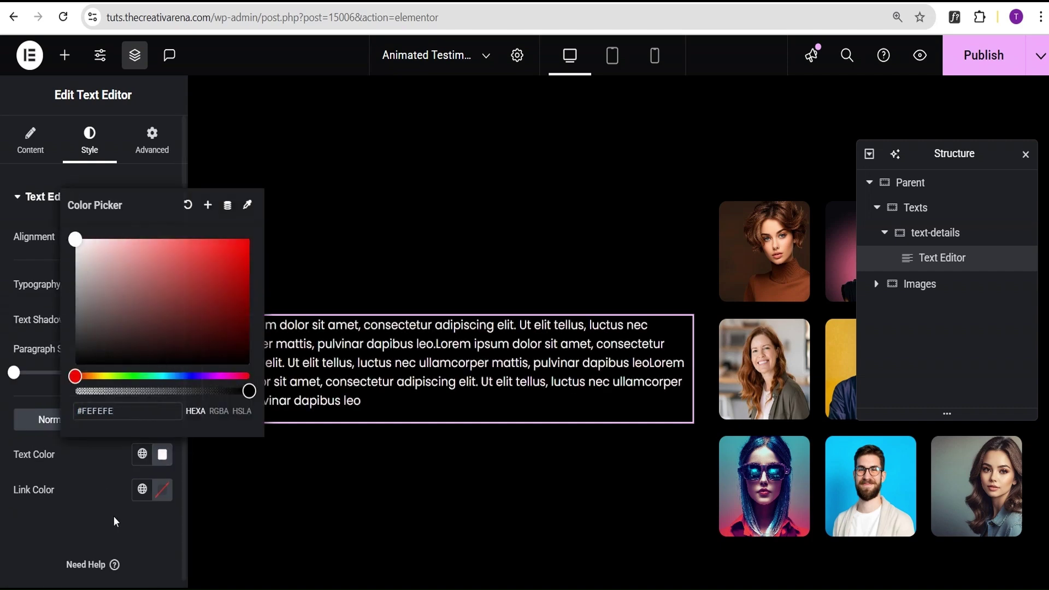
{"action": "left_click", "coordinate": [83, 484]}
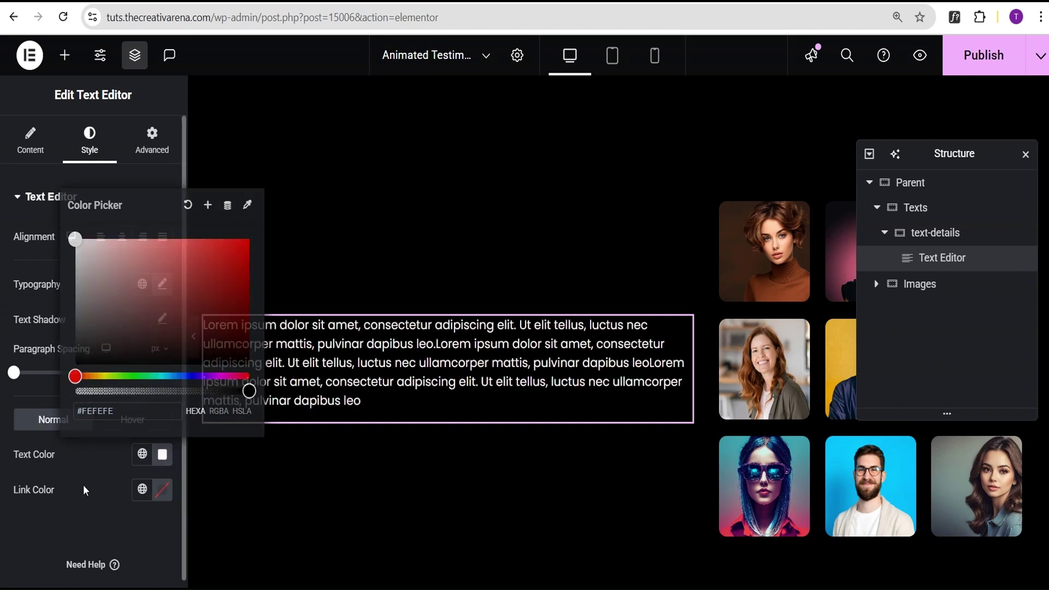
Add a heading with the reviewer's name below the testimonial paragraph and set its font size to 20 px.
{"action": "left_click", "coordinate": [66, 60]}
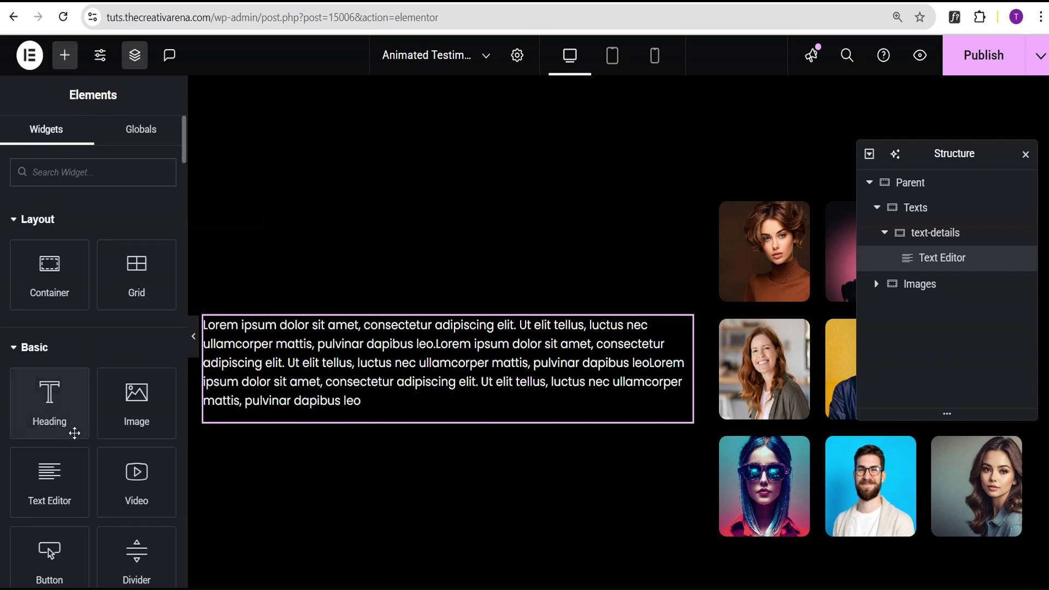
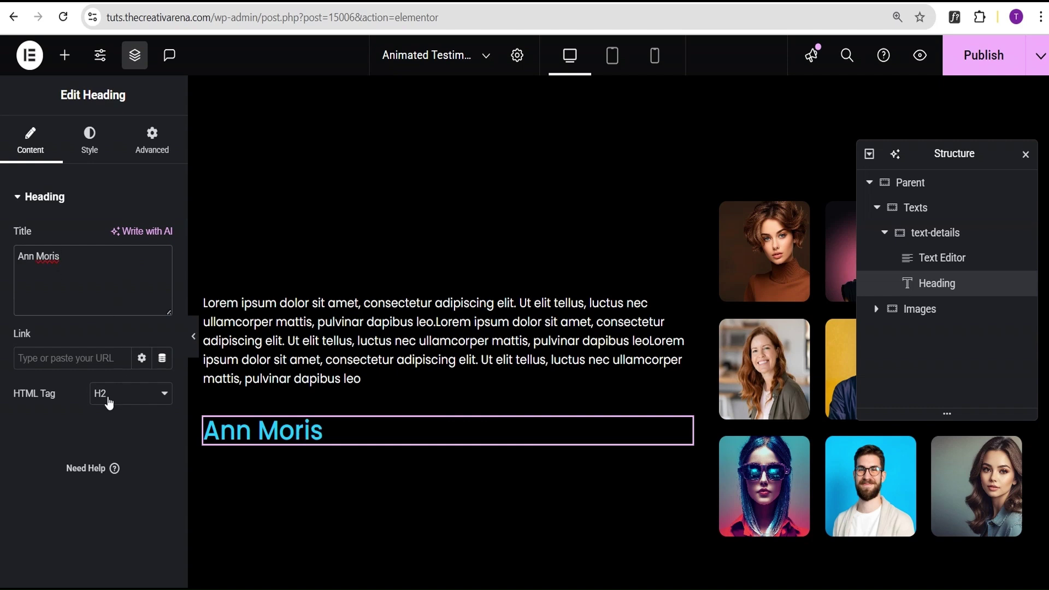
{"action": "left_click", "coordinate": [89, 136]}
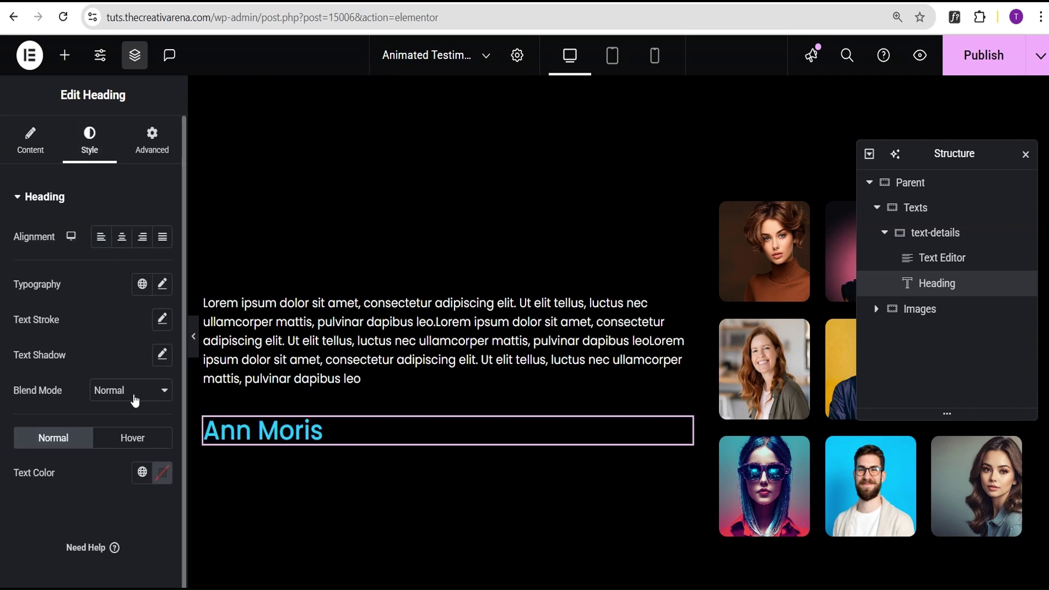
{"action": "left_click", "coordinate": [162, 284]}
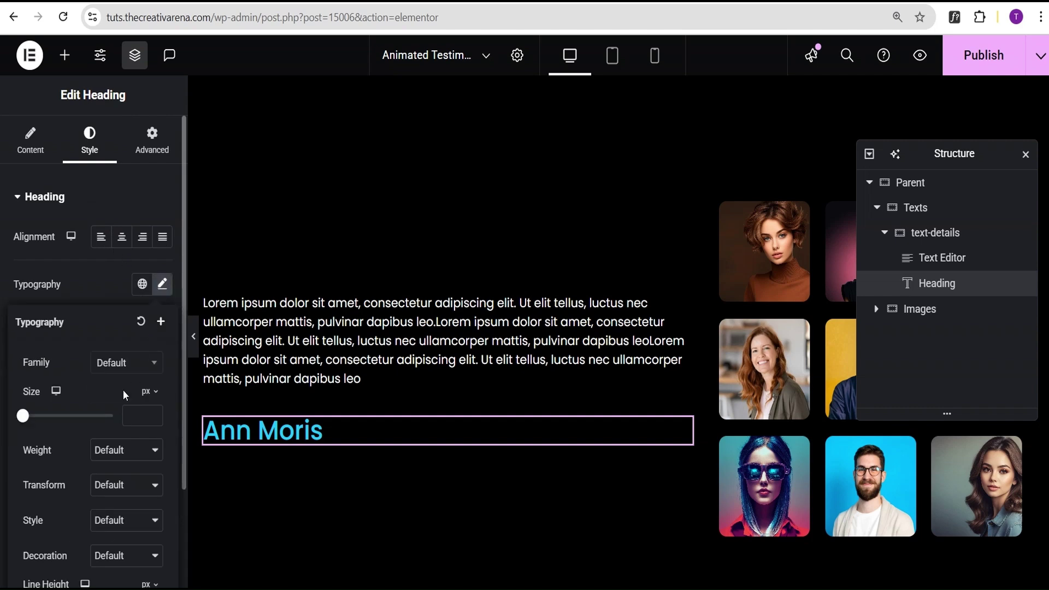
{"action": "left_click_drag", "start_coordinate": [24, 418], "coordinate": [28, 416]}
{"action": "left_click", "coordinate": [154, 412]}
{"action": "left_click", "coordinate": [153, 411]}
{"action": "left_click", "coordinate": [154, 411]}
{"action": "left_click", "coordinate": [154, 412]}
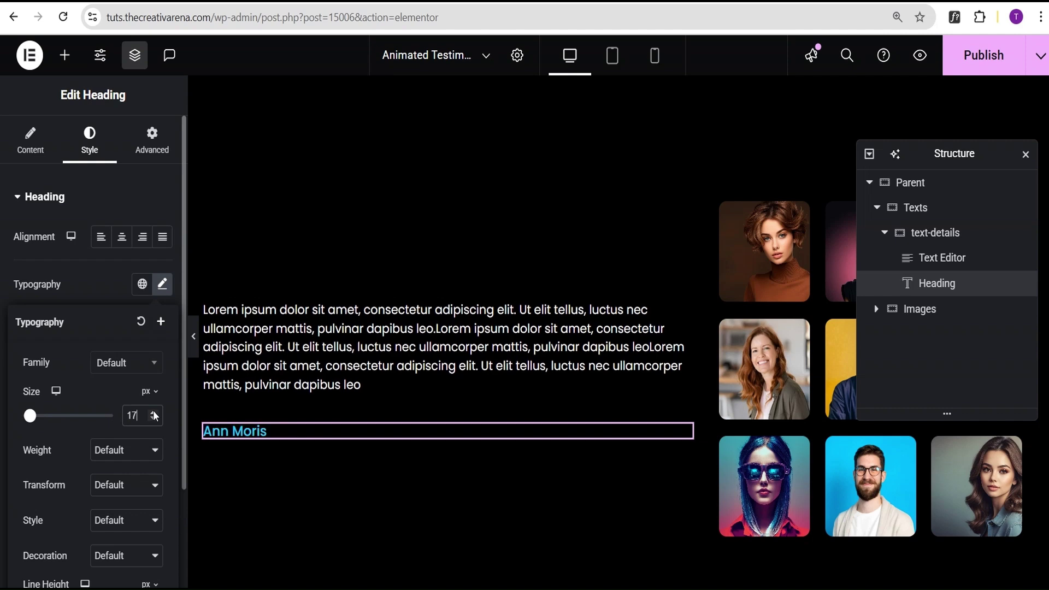
{"action": "left_click", "coordinate": [153, 412]}
{"action": "left_click", "coordinate": [153, 412]}
{"action": "left_click", "coordinate": [154, 411]}
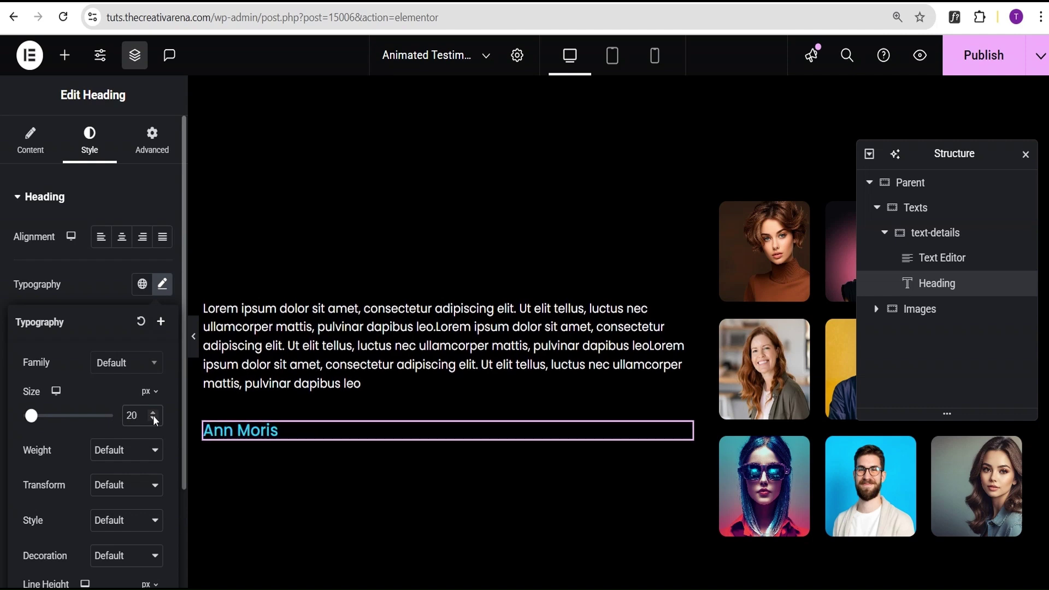
{"action": "left_click", "coordinate": [154, 420]}
{"action": "left_click", "coordinate": [154, 419]}
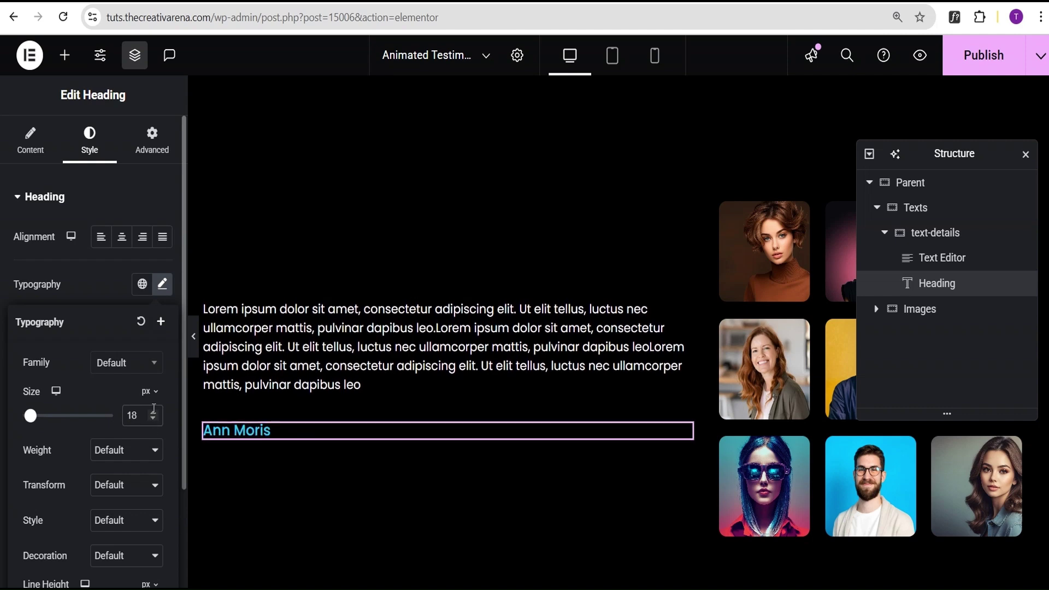
{"action": "left_click", "coordinate": [155, 414]}
{"action": "left_click", "coordinate": [155, 414]}
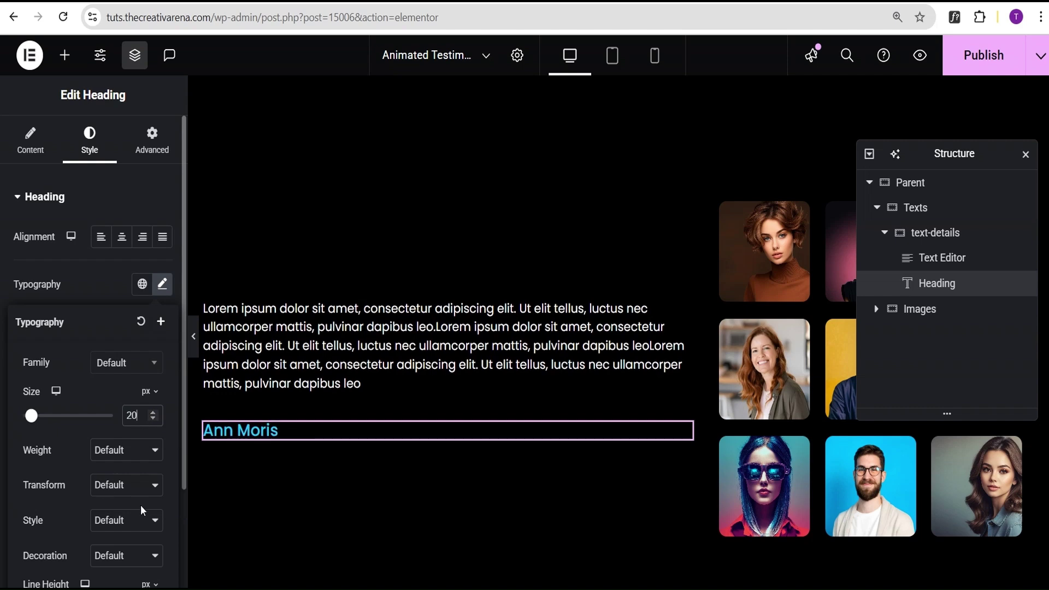
{"action": "left_click", "coordinate": [90, 281]}
Set the reviewer name heading's text color to a bright orange-yellow.
{"action": "left_click", "coordinate": [161, 479]}
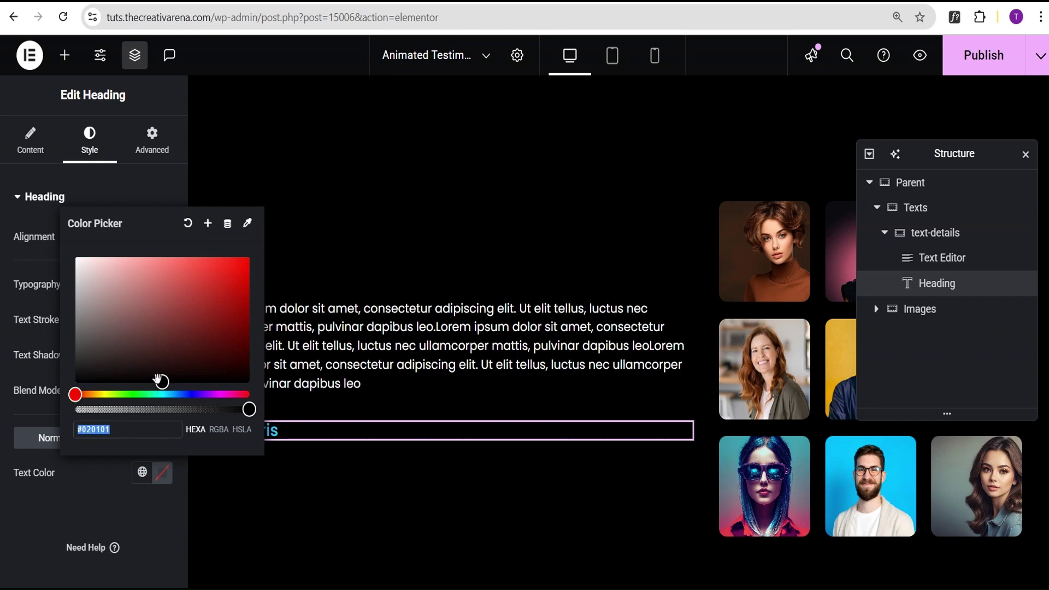
{"action": "left_click_drag", "start_coordinate": [85, 395], "coordinate": [97, 394]}
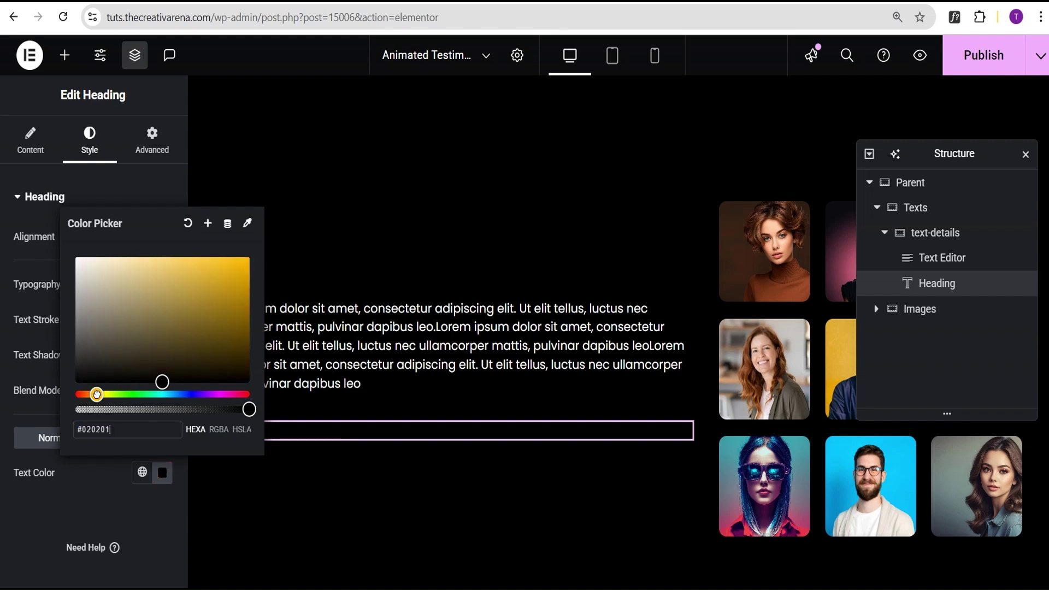
{"action": "left_click_drag", "start_coordinate": [161, 381], "coordinate": [250, 259]}
{"action": "left_click", "coordinate": [74, 493]}
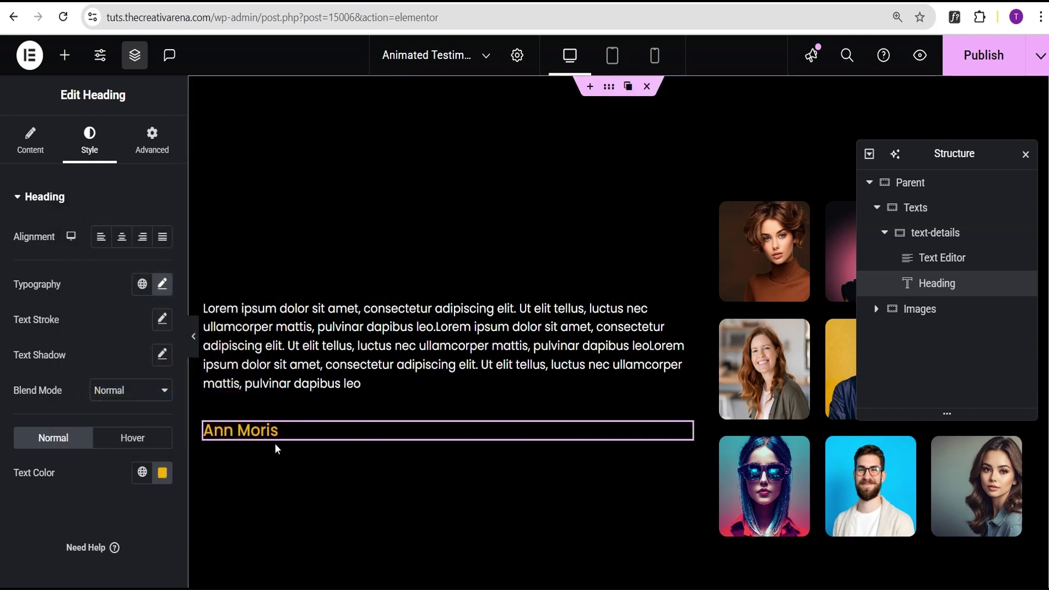
Add a second heading below the reviewer's name and set its HTML tag to H3.
{"action": "left_click", "coordinate": [65, 54]}
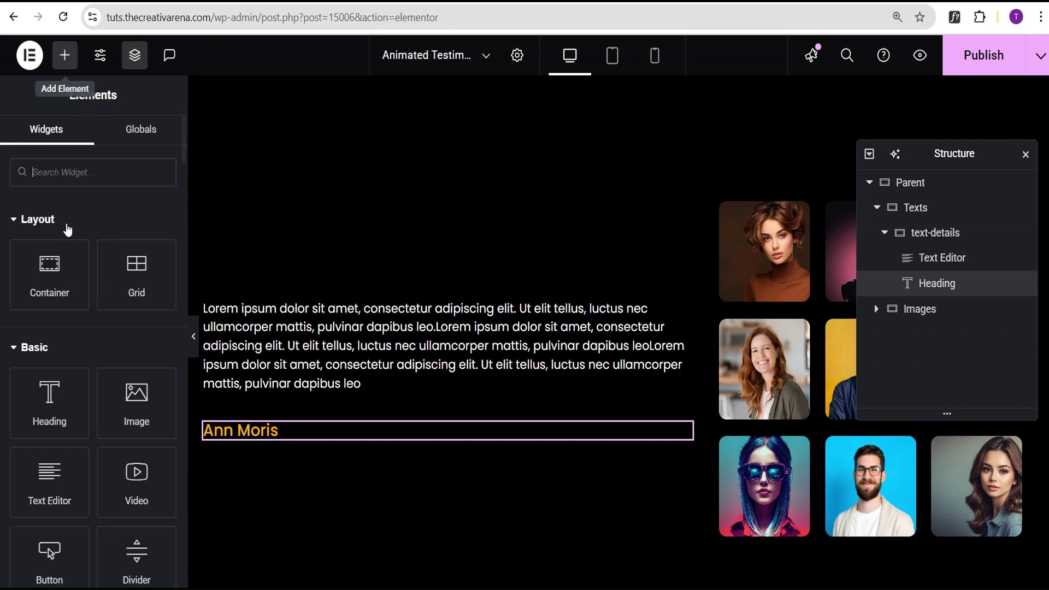
{"action": "left_click", "coordinate": [45, 418]}
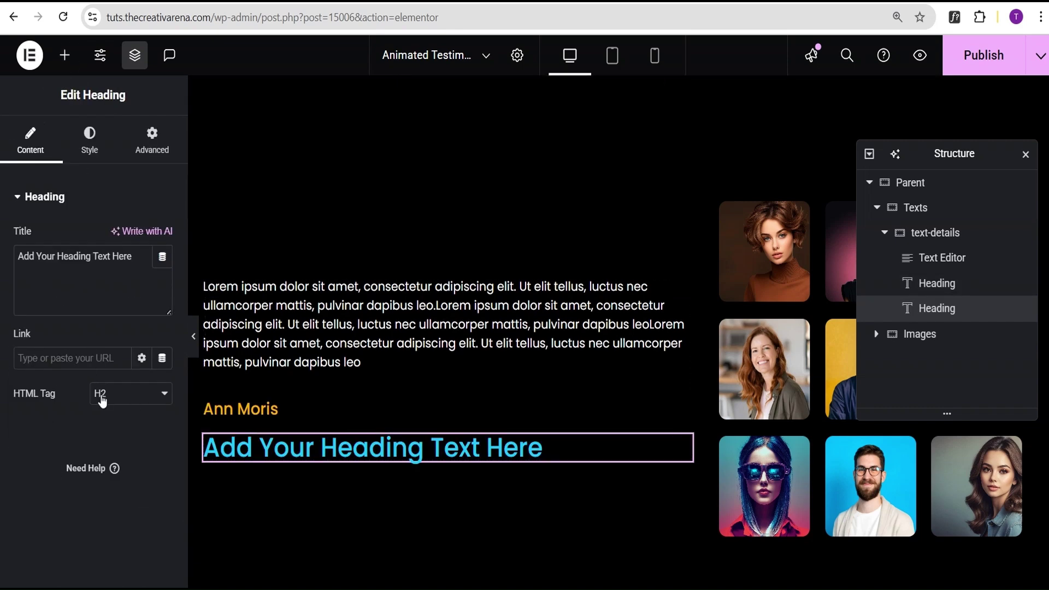
{"action": "left_click", "coordinate": [102, 401]}
{"action": "left_click", "coordinate": [113, 449]}
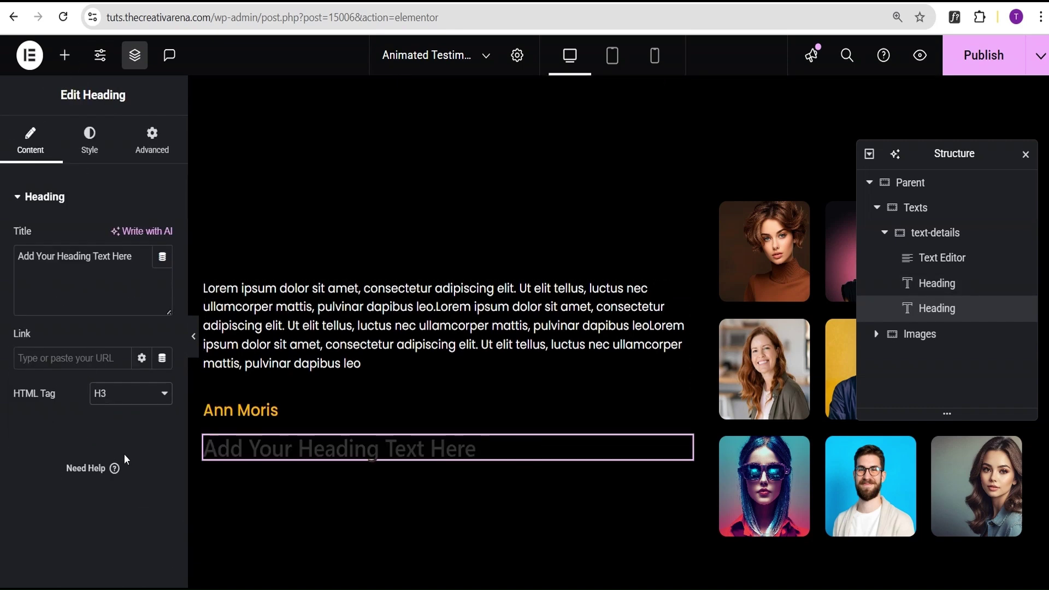
Set the new H3 heading's font size to 16 px.
{"action": "left_click", "coordinate": [105, 159]}
{"action": "left_click", "coordinate": [161, 284]}
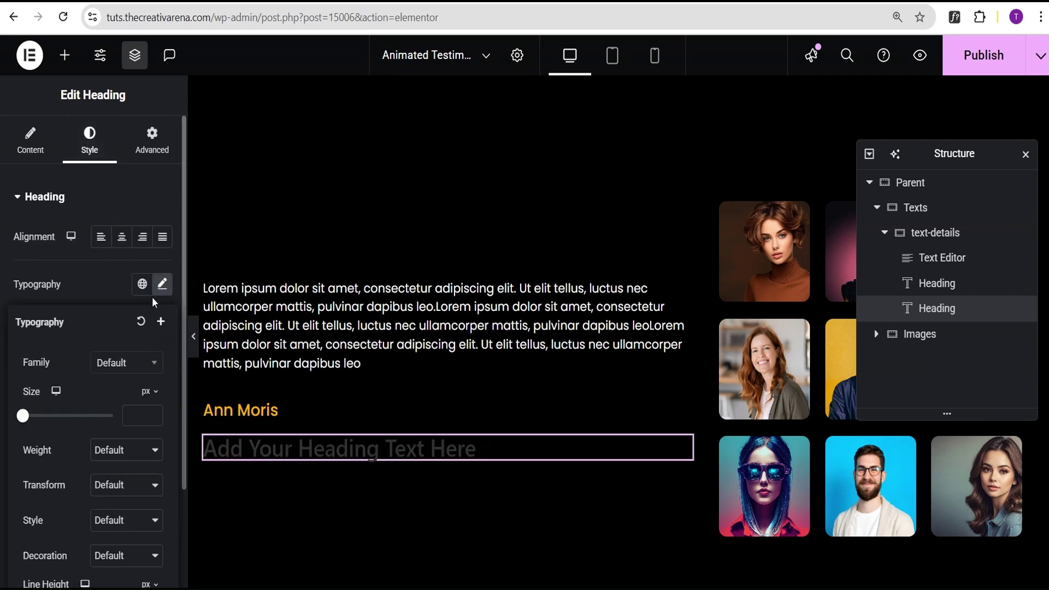
{"action": "left_click", "coordinate": [138, 417]}
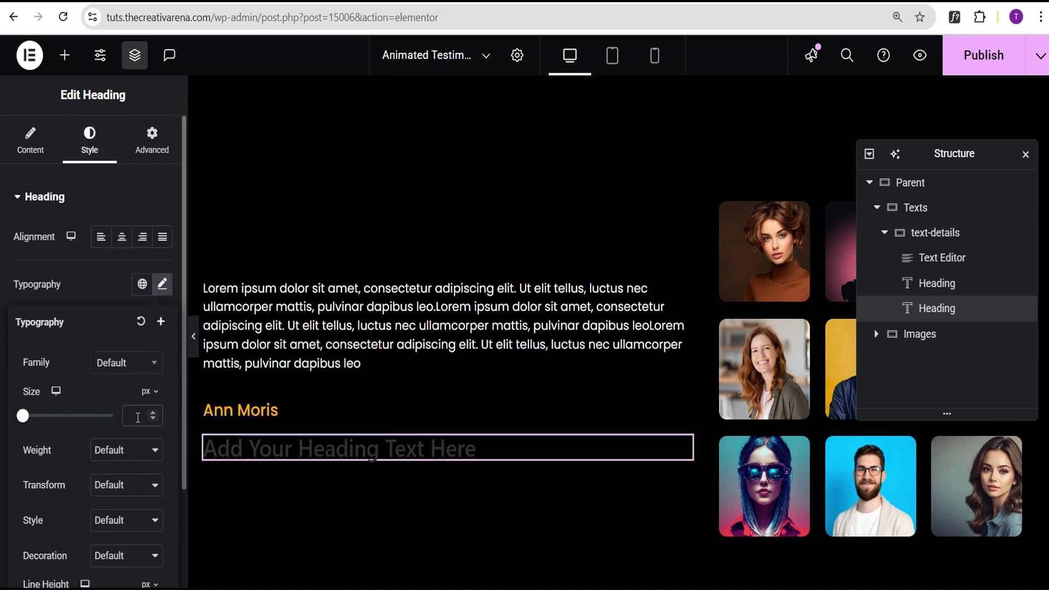
{"action": "type", "text": "14"}
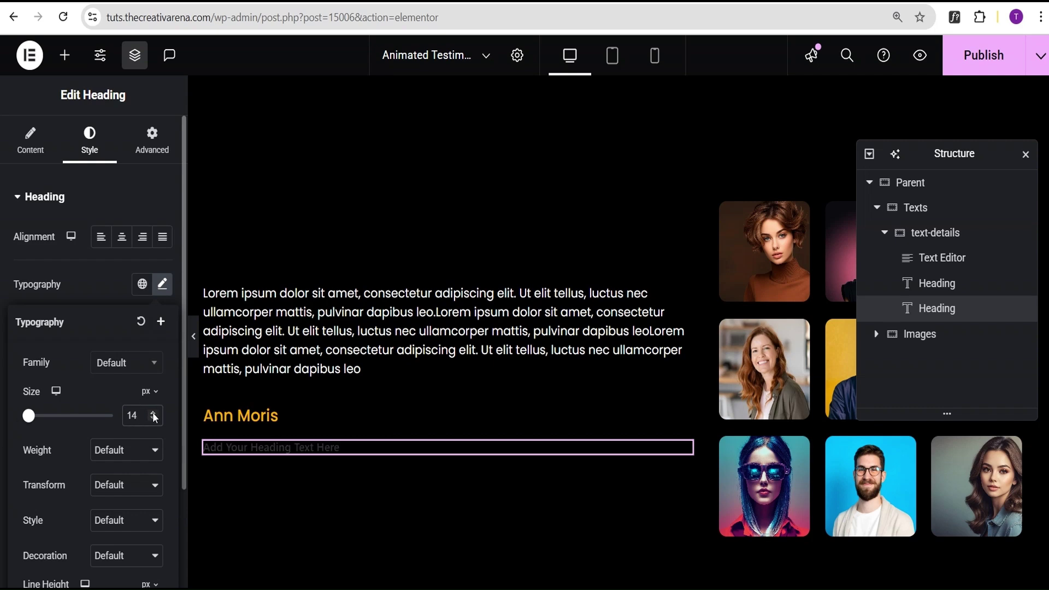
{"action": "left_click", "coordinate": [153, 413]}
{"action": "left_click", "coordinate": [153, 413]}
{"action": "left_click", "coordinate": [153, 412]}
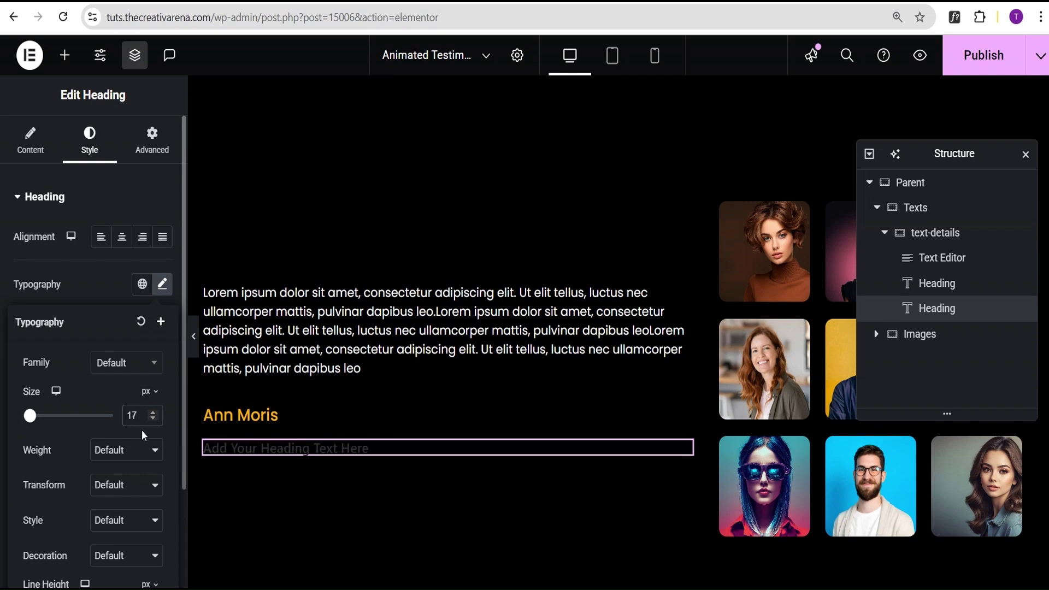
{"action": "left_click", "coordinate": [153, 418]}
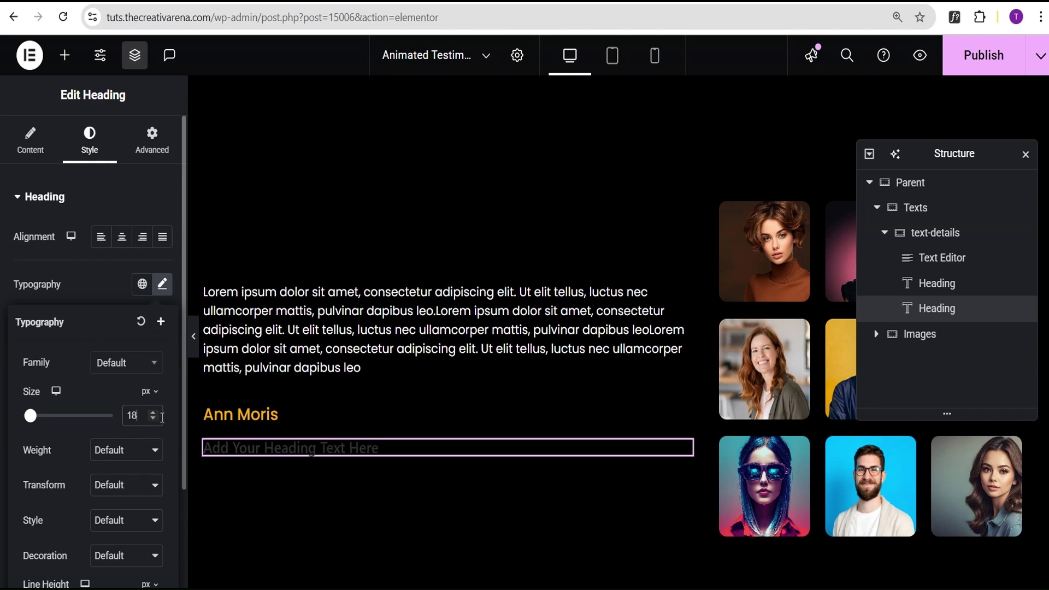
{"action": "left_click", "coordinate": [153, 413]}
{"action": "left_click", "coordinate": [154, 419]}
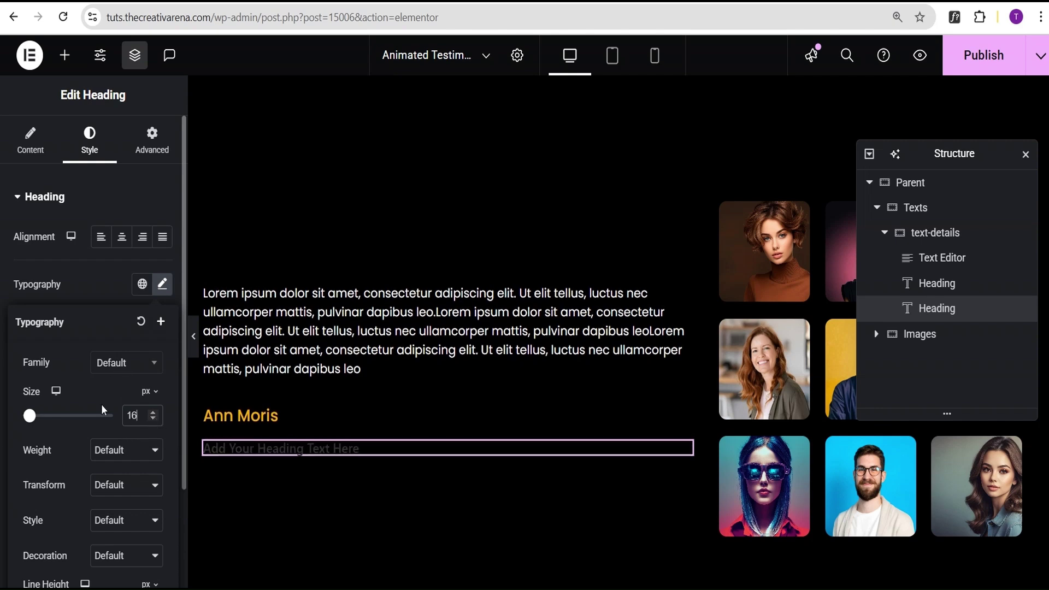
Set the H3 heading's text color to white.
{"action": "left_click", "coordinate": [85, 282]}
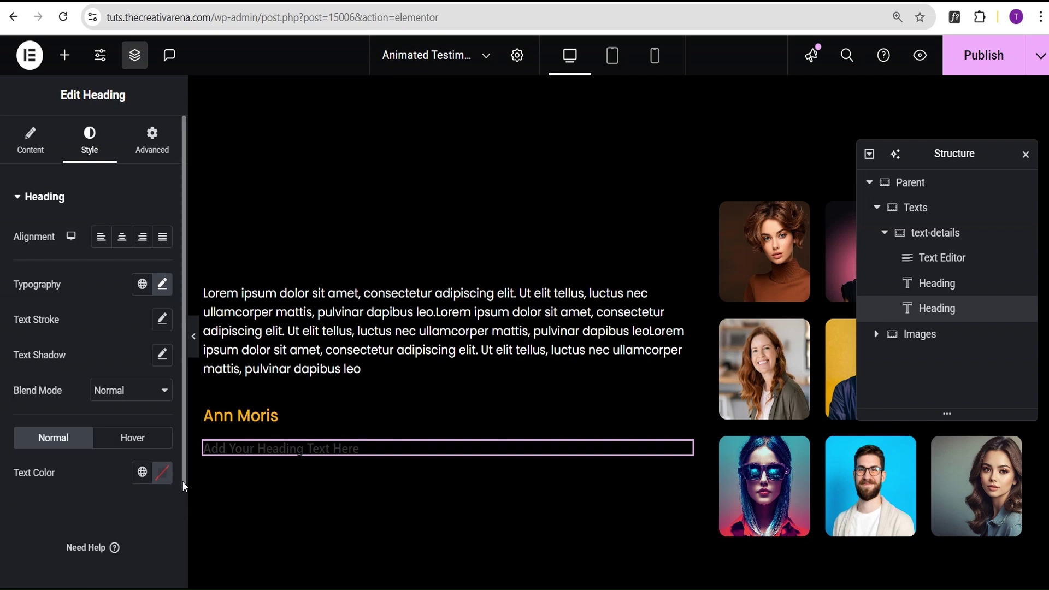
{"action": "left_click", "coordinate": [162, 472]}
{"action": "left_click_drag", "start_coordinate": [164, 380], "coordinate": [32, 232]}
Replace the H3 heading's placeholder title with "Fashion Designer".
{"action": "left_click", "coordinate": [38, 152]}
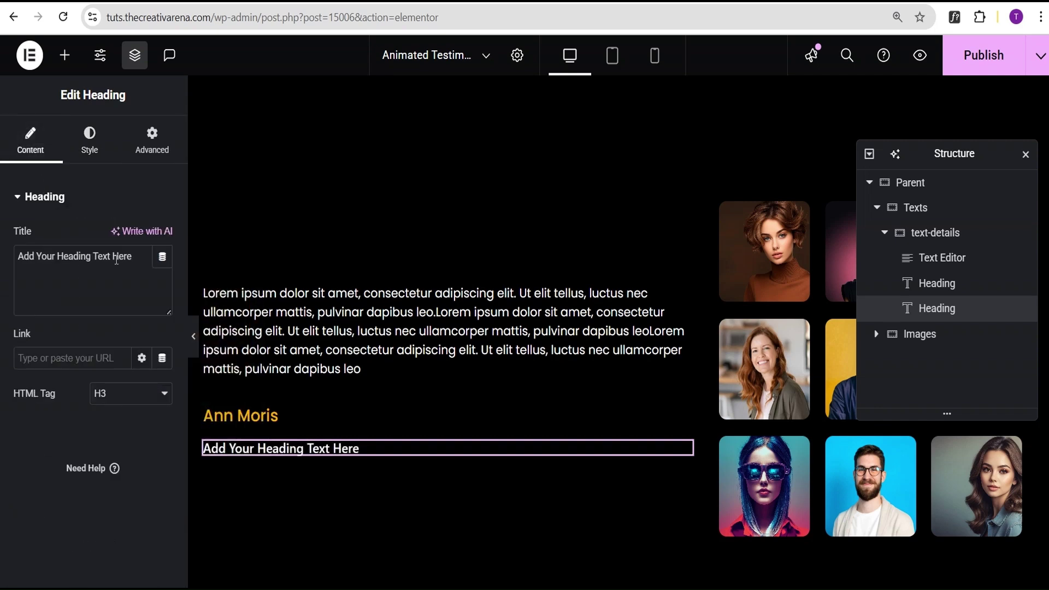
{"action": "left_click_drag", "start_coordinate": [136, 256], "coordinate": [1, 252]}
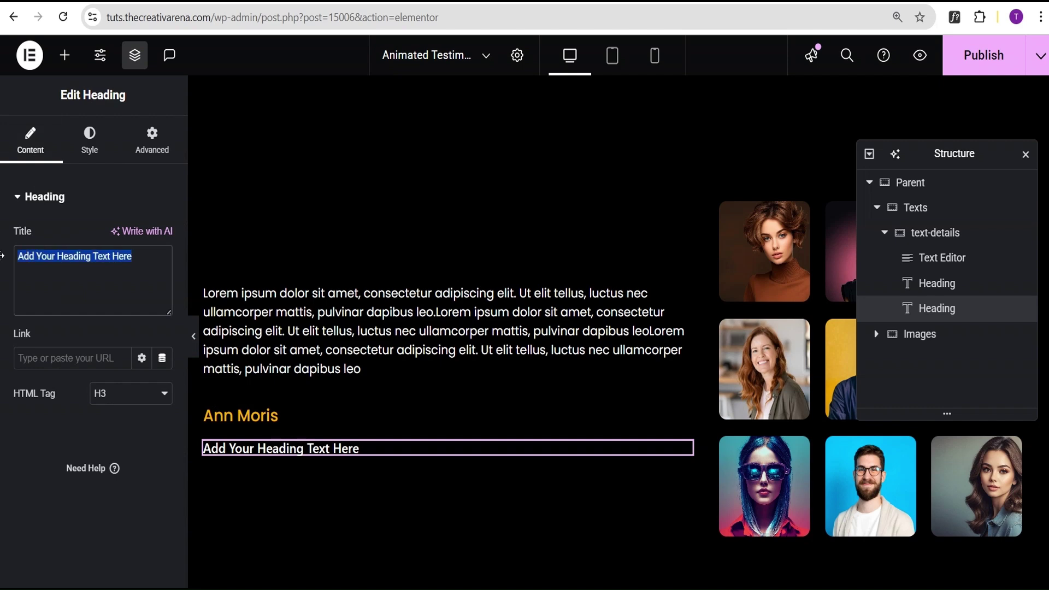
{"action": "type", "text": "Ben"}
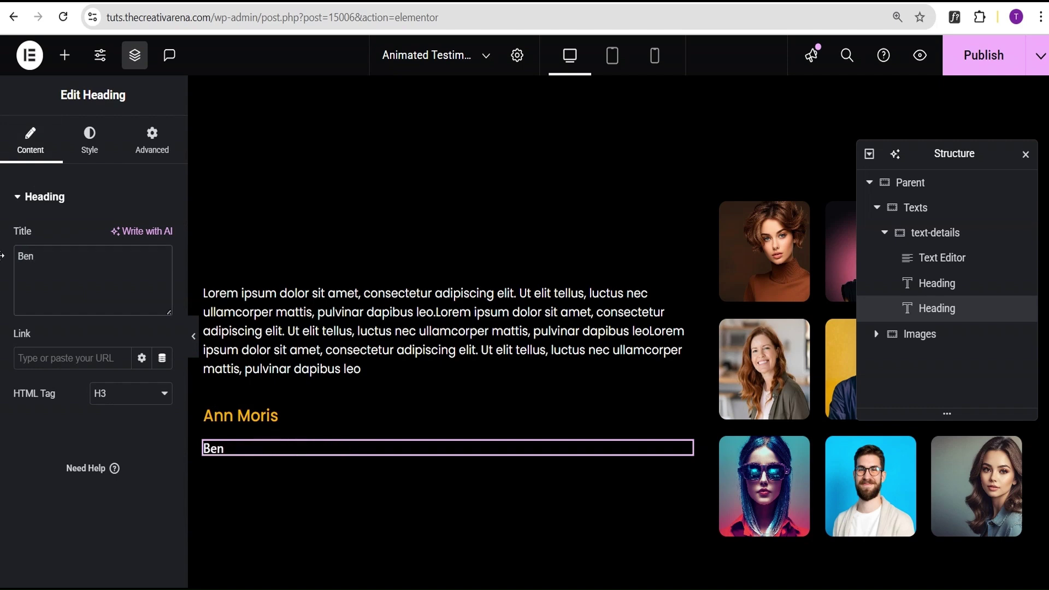
{"action": "key", "text": "BackSpace"}
{"action": "key", "text": "BackSpace"}
{"action": "key", "text": "BackSpace"}
{"action": "type", "text": "Fashion"}
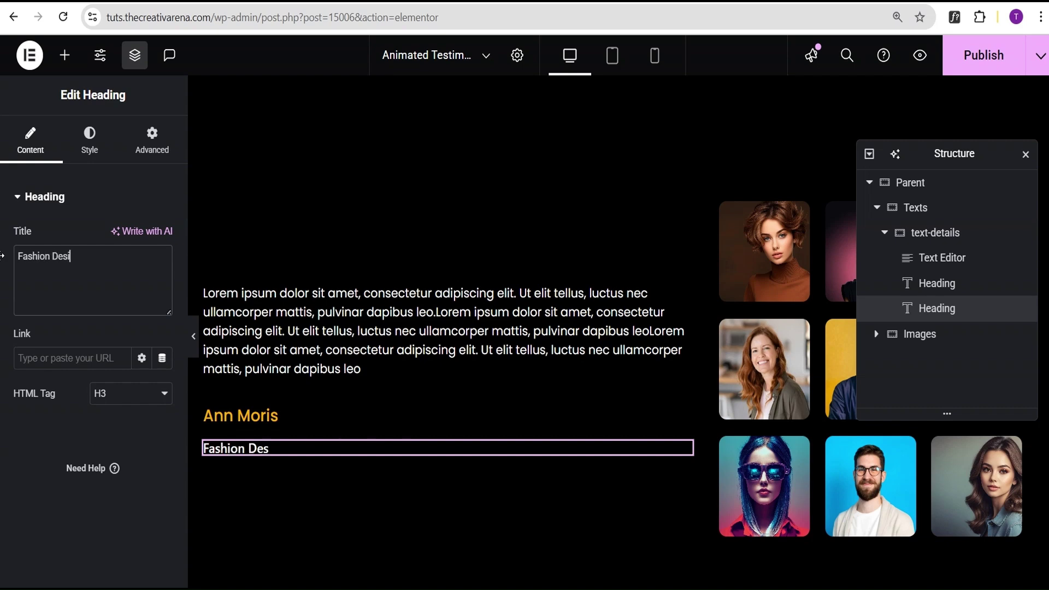
{"action": "type", "text": " Designer"}
Set the text-details container's column and row gaps to 5 px and preview the section without the editing panels.
{"action": "left_click", "coordinate": [952, 235]}
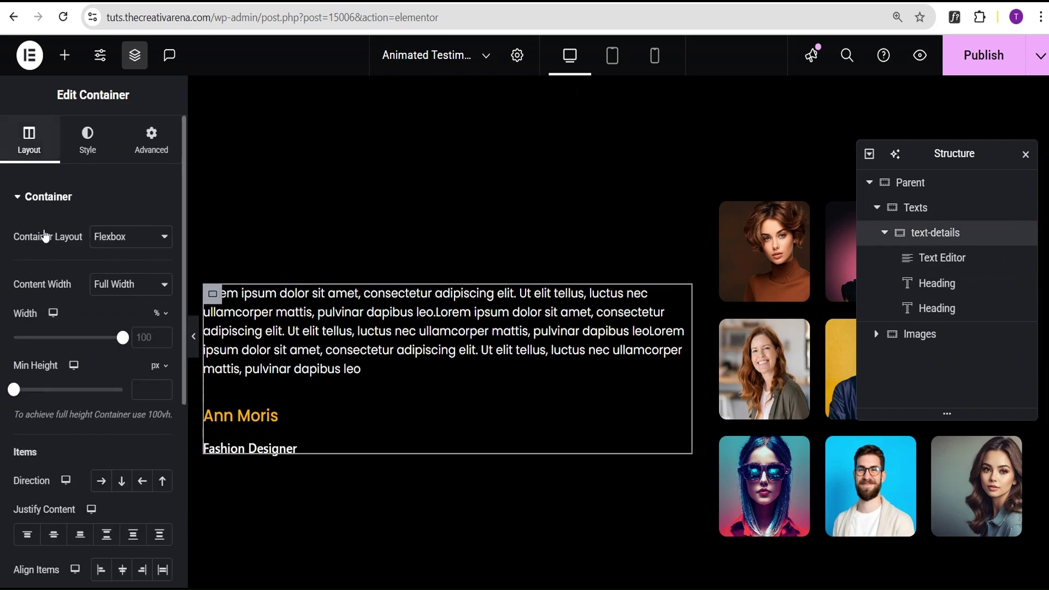
{"action": "scroll", "coordinate": [38, 436], "scroll_direction": "down", "scroll_amount": 4}
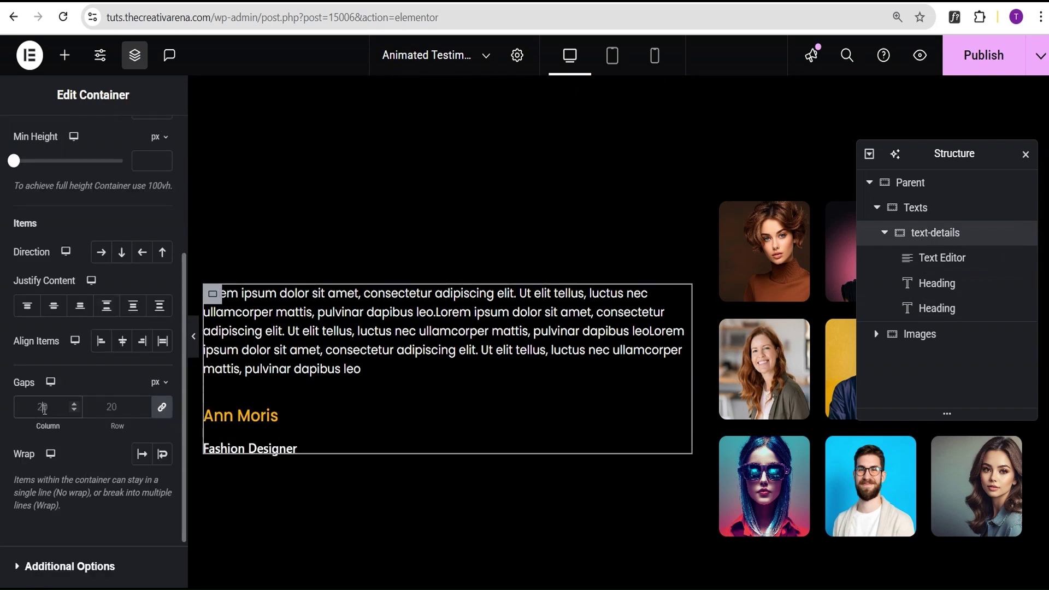
{"action": "left_click", "coordinate": [44, 409]}
{"action": "type", "text": "5"}
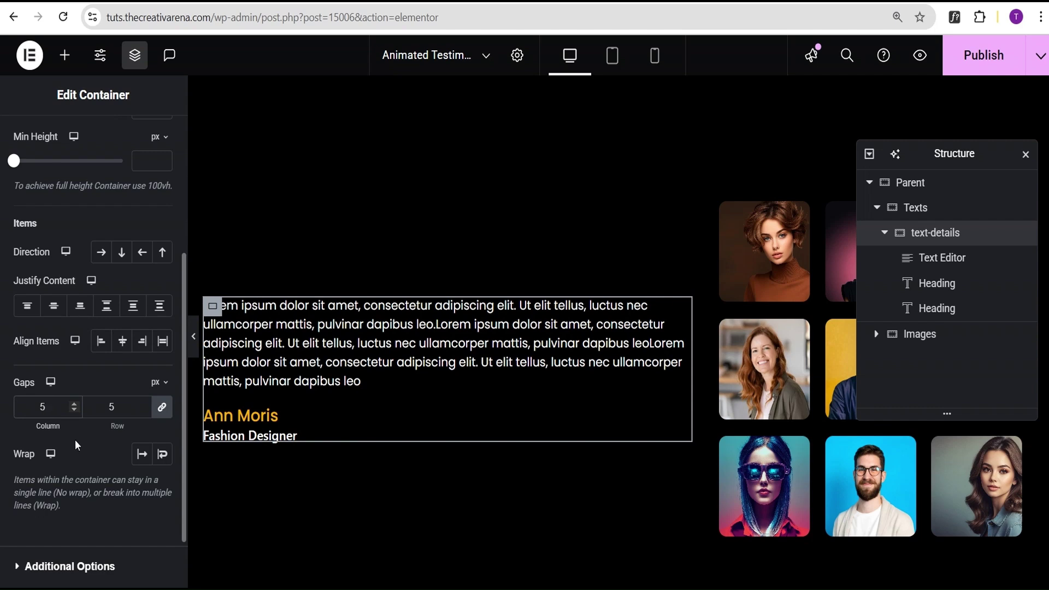
{"action": "left_click", "coordinate": [194, 337]}
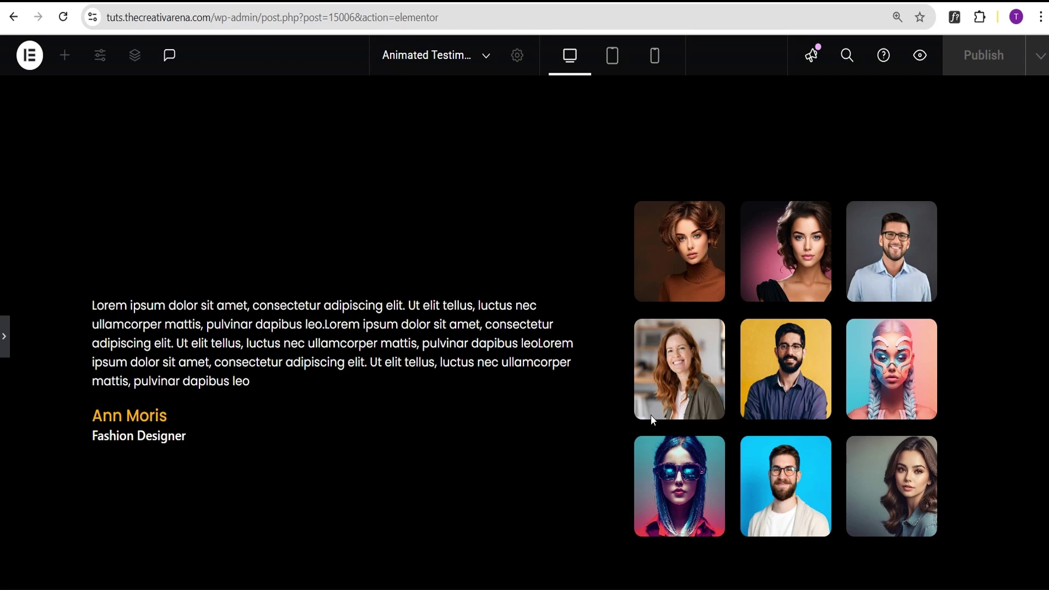
{"action": "left_click", "coordinate": [5, 343]}
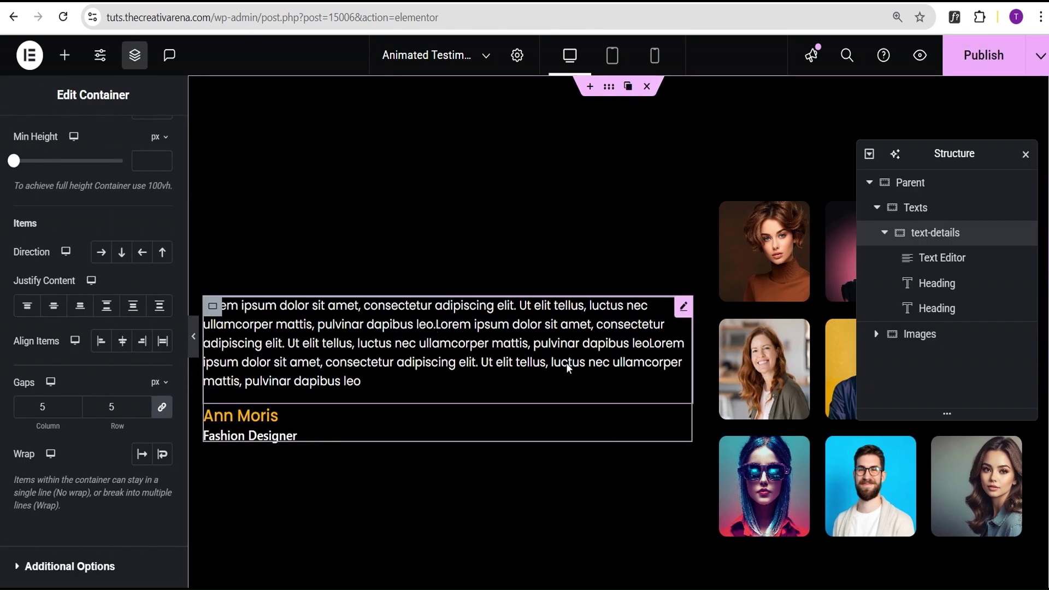
Switch to the tablet layout and set the Parent container's direction to vertical column.
{"action": "left_click", "coordinate": [884, 234]}
{"action": "left_click", "coordinate": [612, 55]}
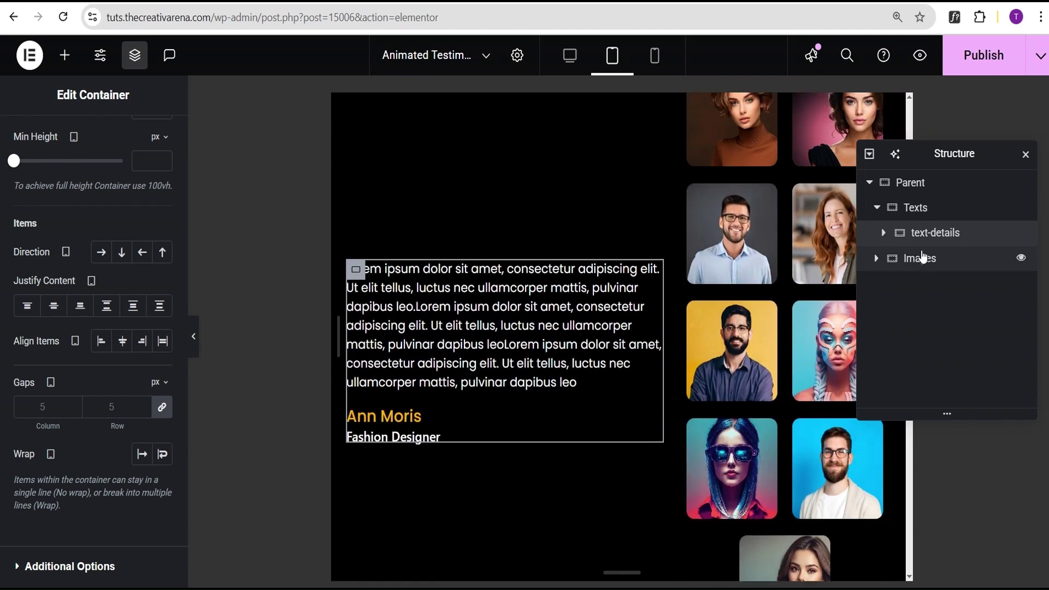
{"action": "left_click", "coordinate": [877, 207]}
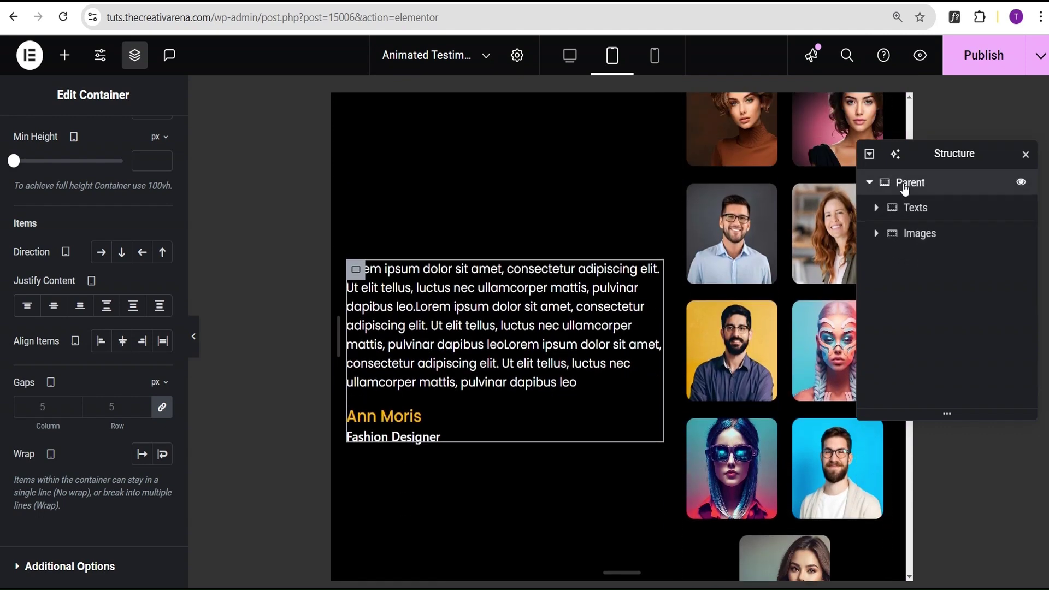
{"action": "left_click", "coordinate": [906, 182]}
{"action": "left_click", "coordinate": [40, 147]}
{"action": "scroll", "coordinate": [29, 343], "scroll_direction": "down", "scroll_amount": 3}
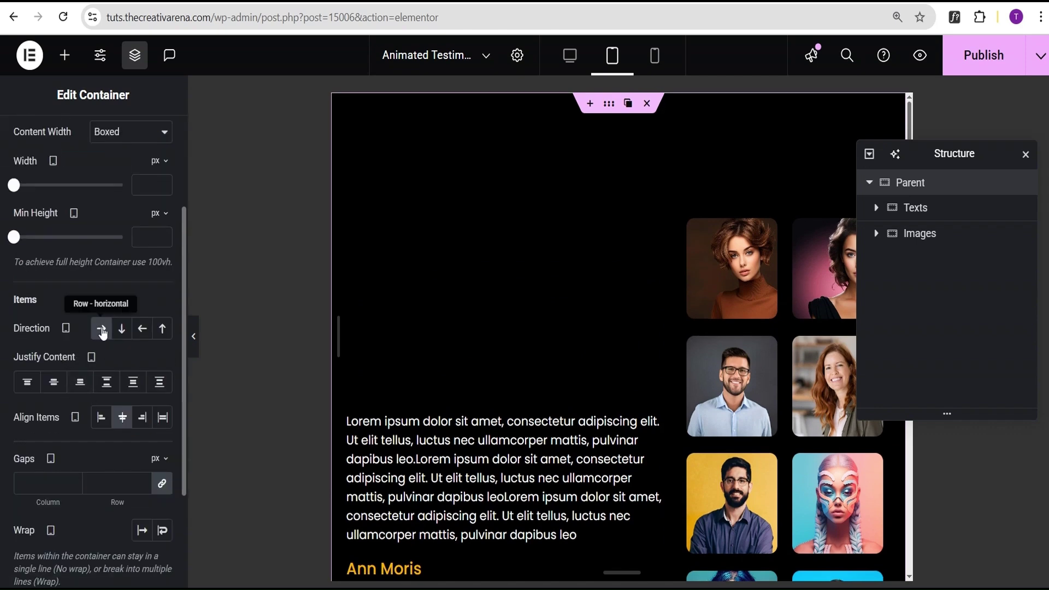
{"action": "left_click", "coordinate": [123, 329]}
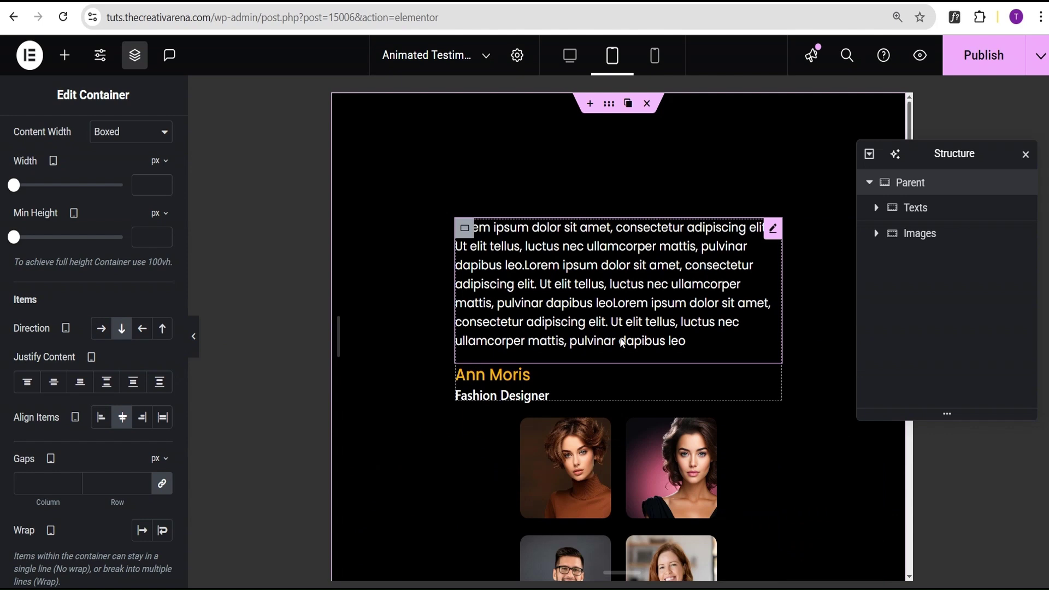
Set the Texts container's tablet width to 100%.
{"action": "left_click", "coordinate": [464, 228]}
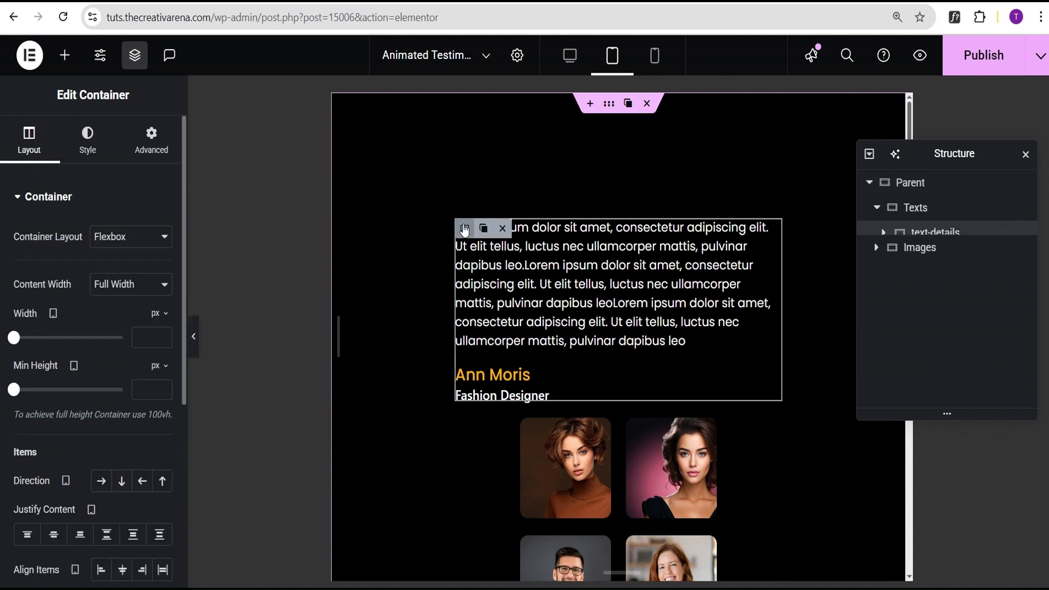
{"action": "left_click", "coordinate": [923, 209]}
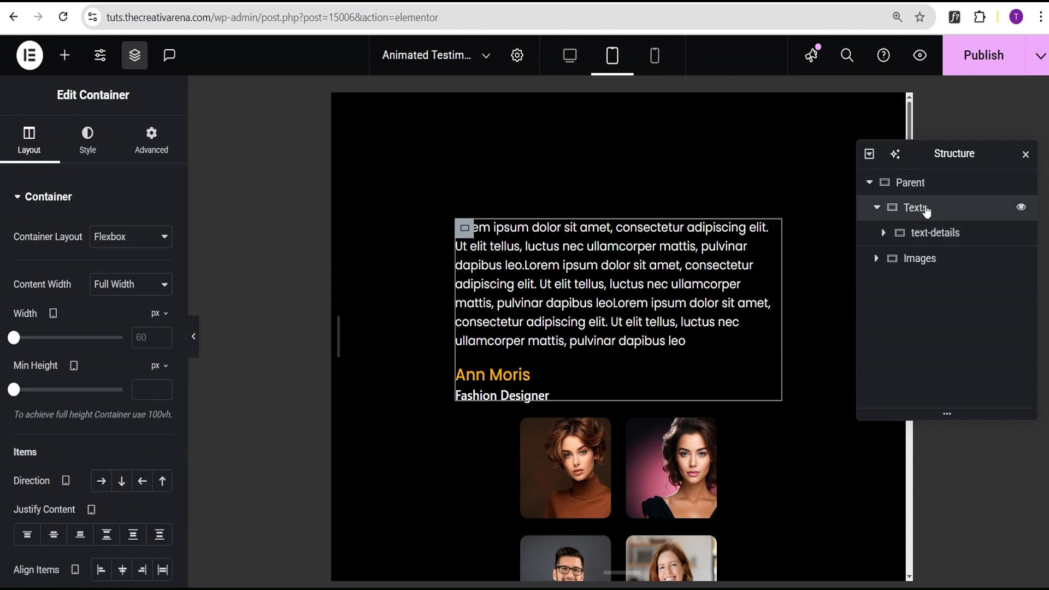
{"action": "left_click", "coordinate": [156, 317]}
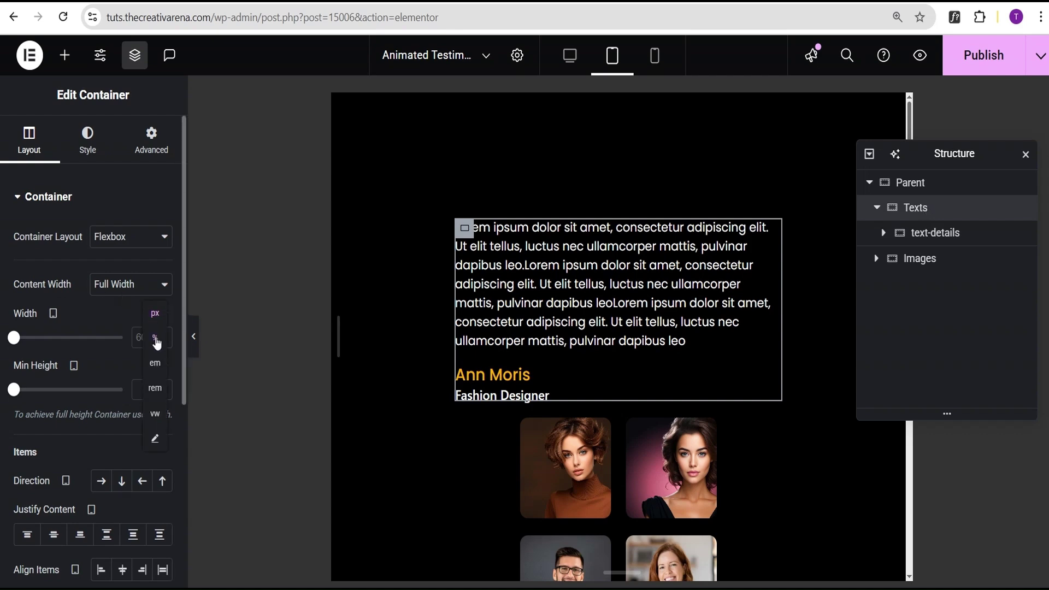
{"action": "left_click", "coordinate": [157, 343]}
{"action": "left_click_drag", "start_coordinate": [80, 339], "coordinate": [140, 335]}
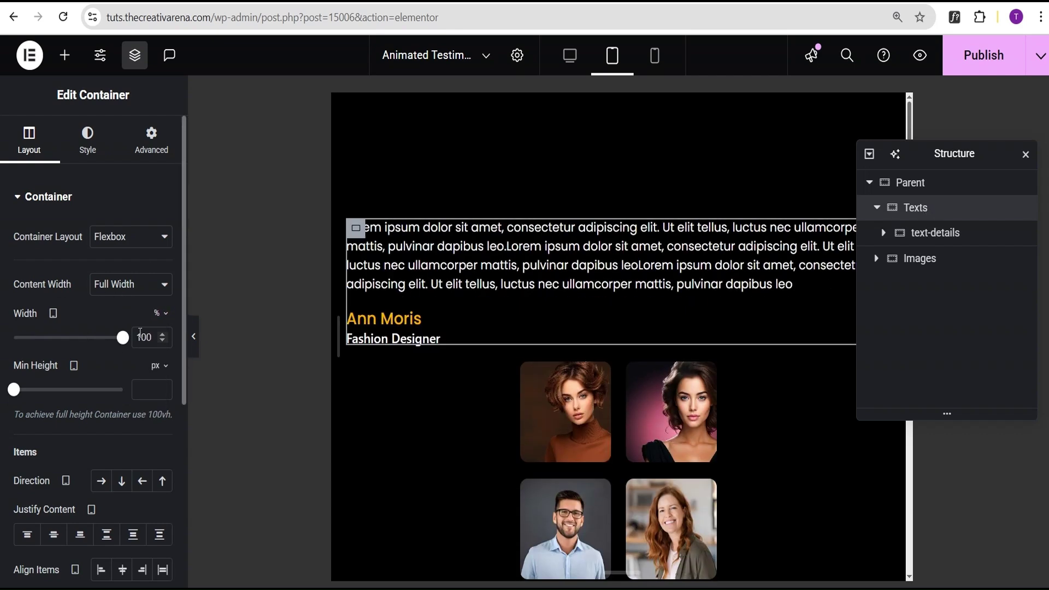
Set the Images container's tablet width to 100%.
{"action": "left_click", "coordinate": [920, 262]}
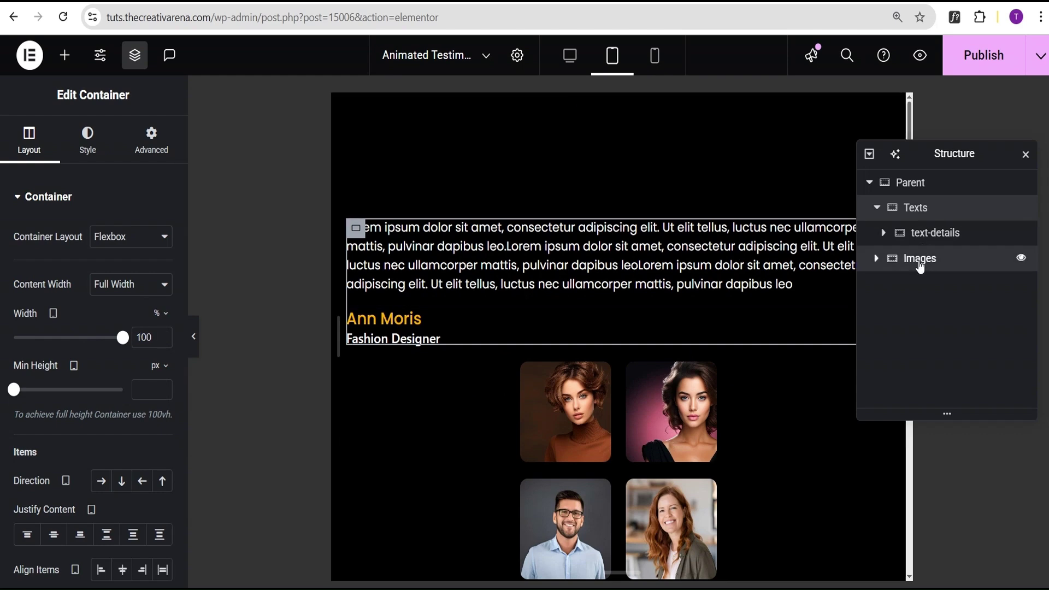
{"action": "left_click", "coordinate": [157, 313]}
{"action": "left_click", "coordinate": [161, 341]}
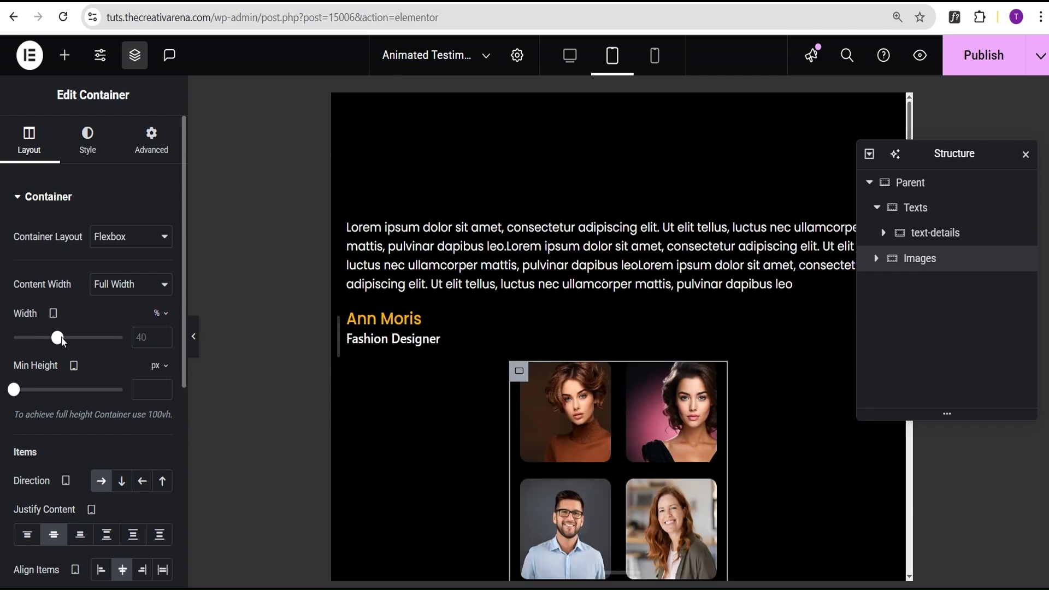
{"action": "left_click_drag", "start_coordinate": [57, 337], "coordinate": [143, 337]}
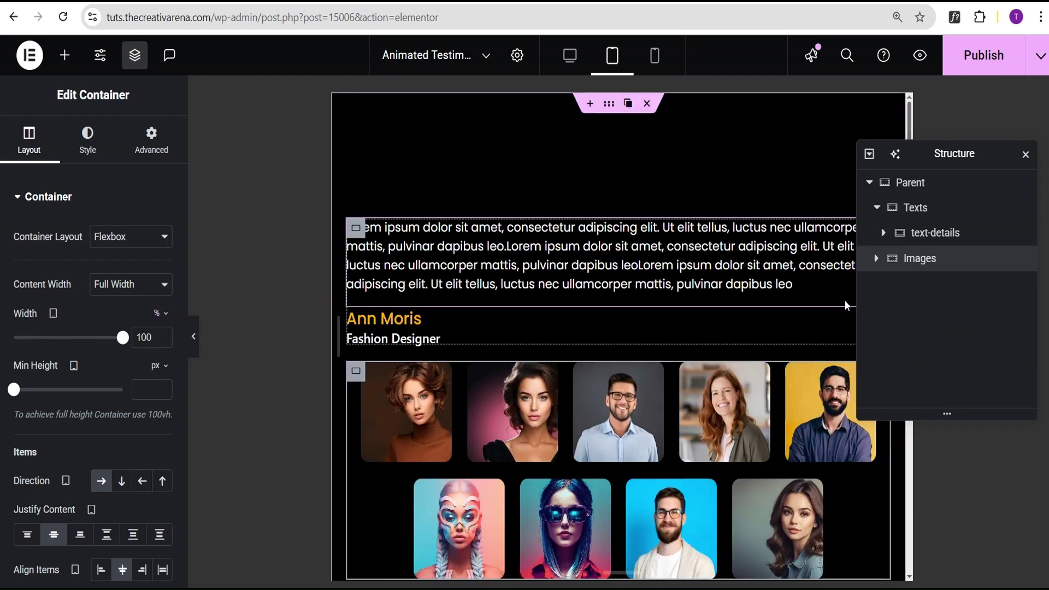
Set the Images container's tablet order to Start and preview the section without the editing panels.
{"action": "left_click", "coordinate": [877, 211]}
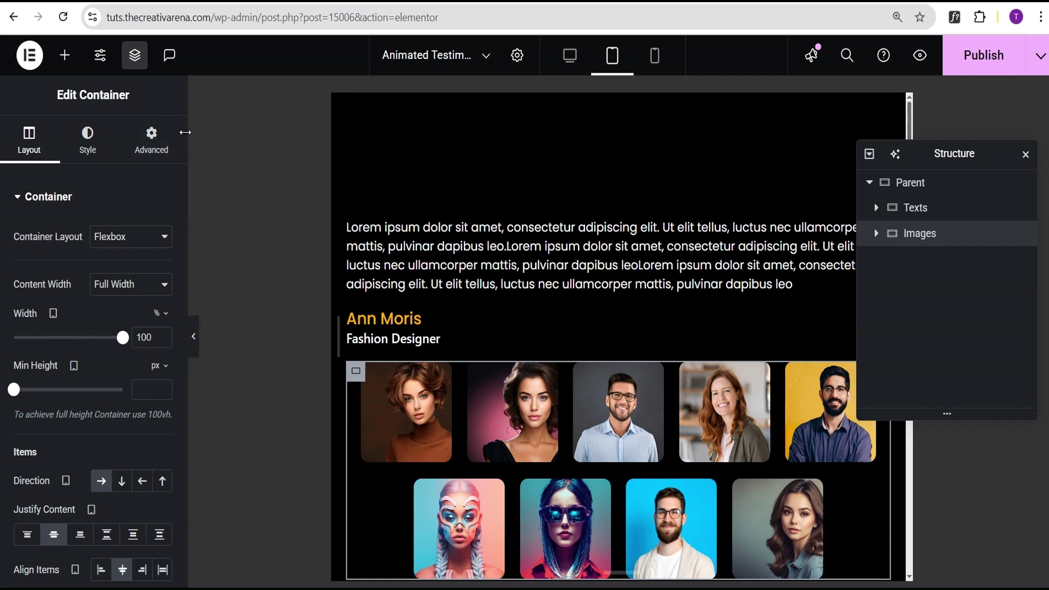
{"action": "left_click", "coordinate": [152, 143]}
{"action": "scroll", "coordinate": [142, 262], "scroll_direction": "down", "scroll_amount": 1}
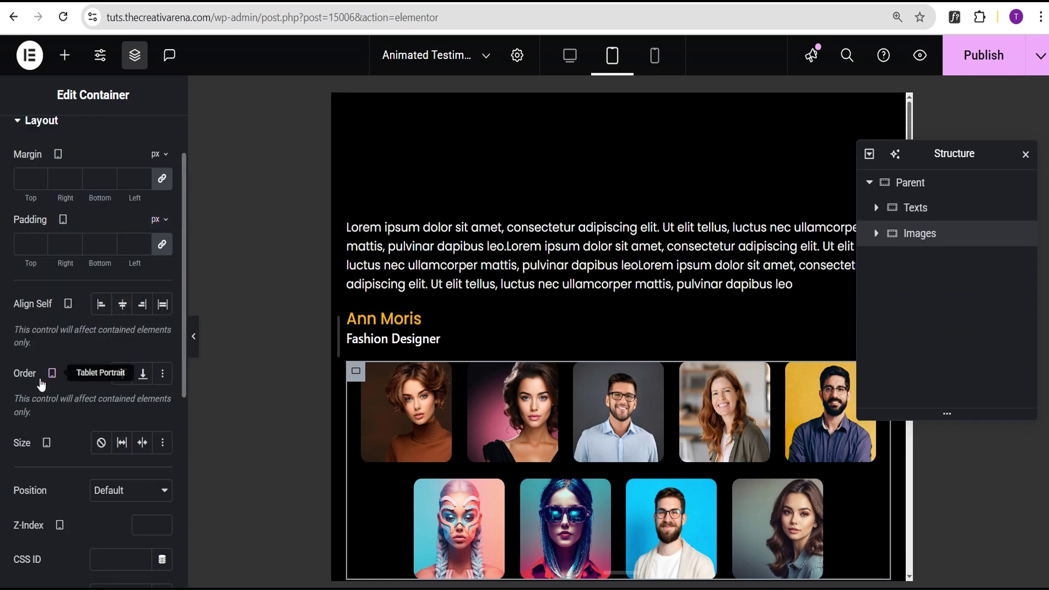
{"action": "left_click", "coordinate": [122, 376]}
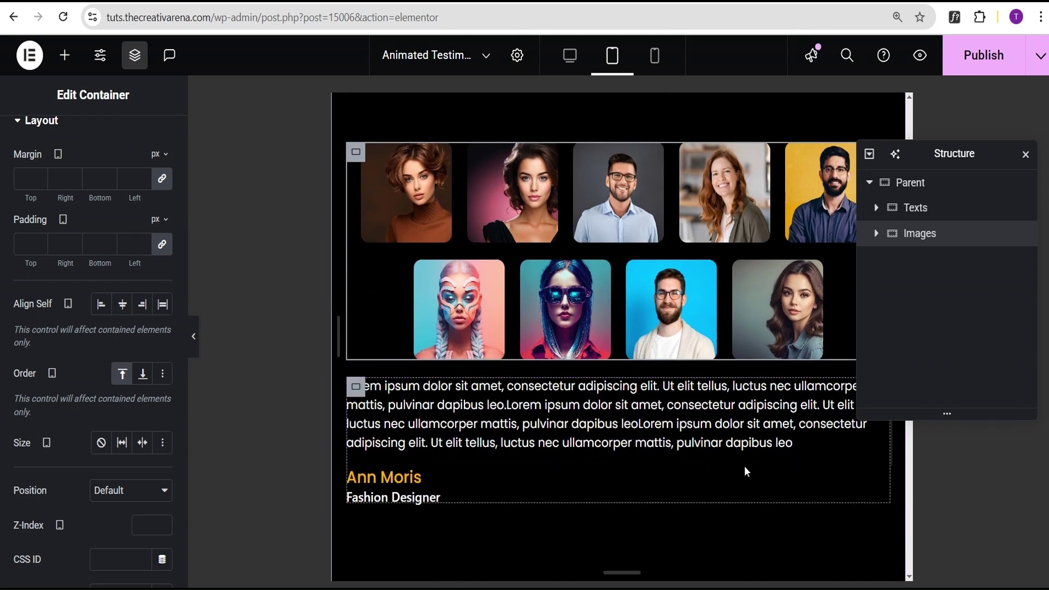
{"action": "left_click", "coordinate": [194, 336]}
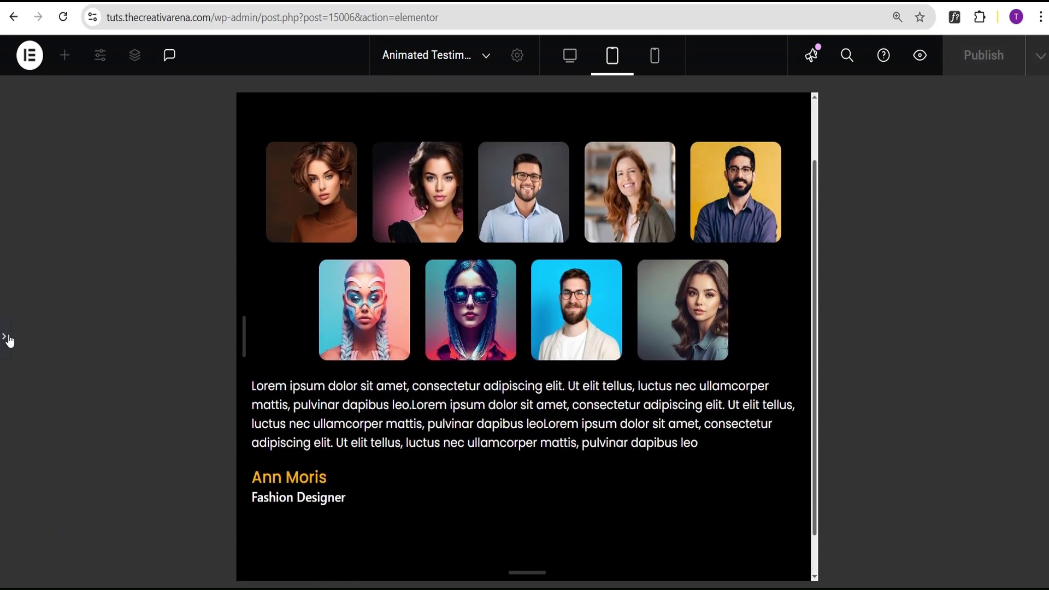
{"action": "left_click", "coordinate": [10, 340]}
Switch to the mobile layout and set the first portrait's width and height to 90 px.
{"action": "left_click", "coordinate": [654, 57]}
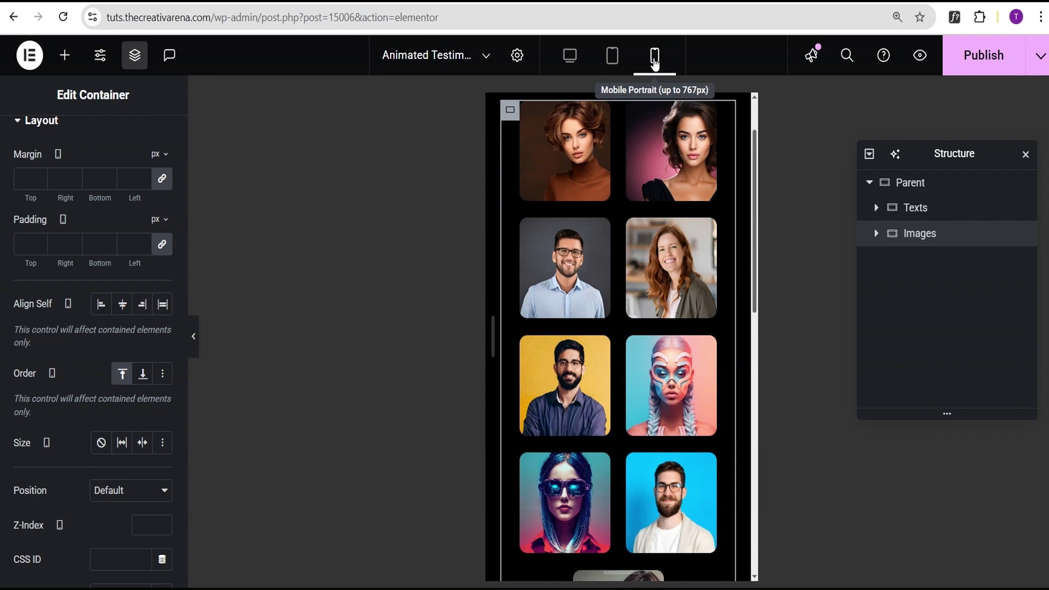
{"action": "scroll", "coordinate": [676, 237], "scroll_direction": "down", "scroll_amount": 10}
{"action": "scroll", "coordinate": [675, 239], "scroll_direction": "up", "scroll_amount": 9}
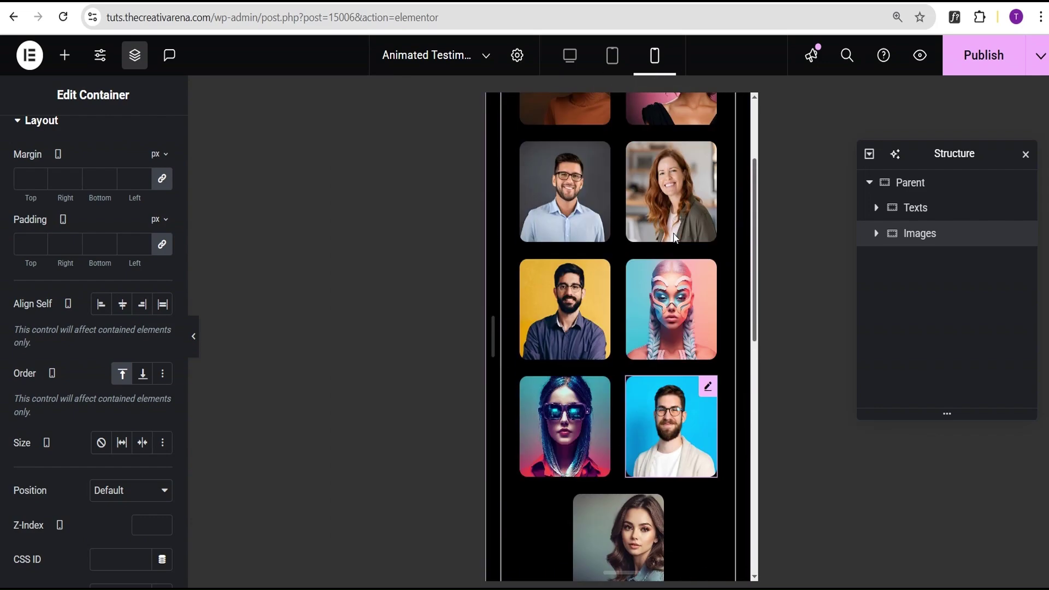
{"action": "scroll", "coordinate": [675, 236], "scroll_direction": "up", "scroll_amount": 3}
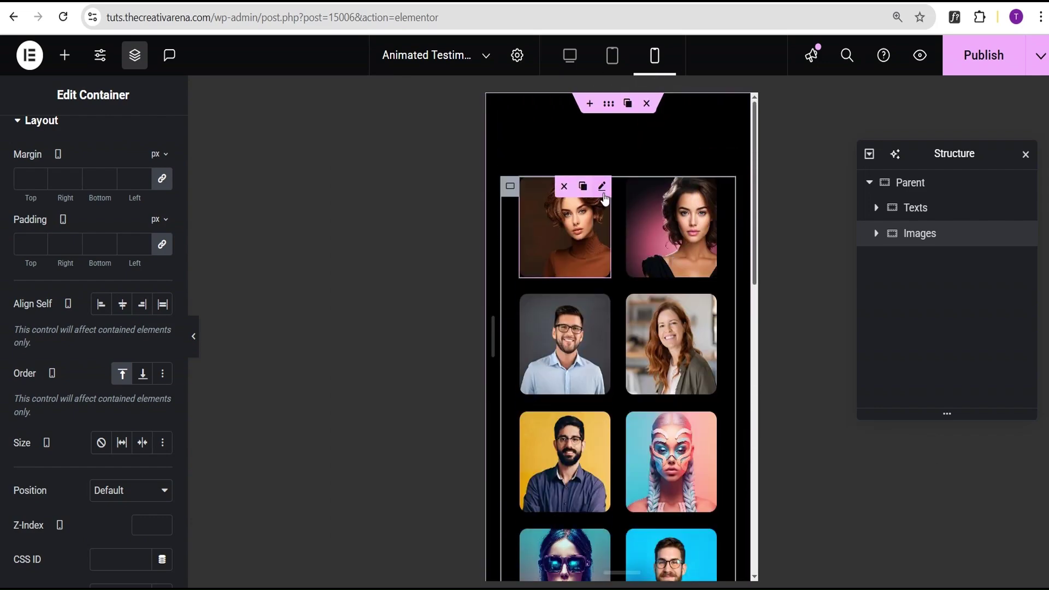
{"action": "left_click", "coordinate": [603, 188]}
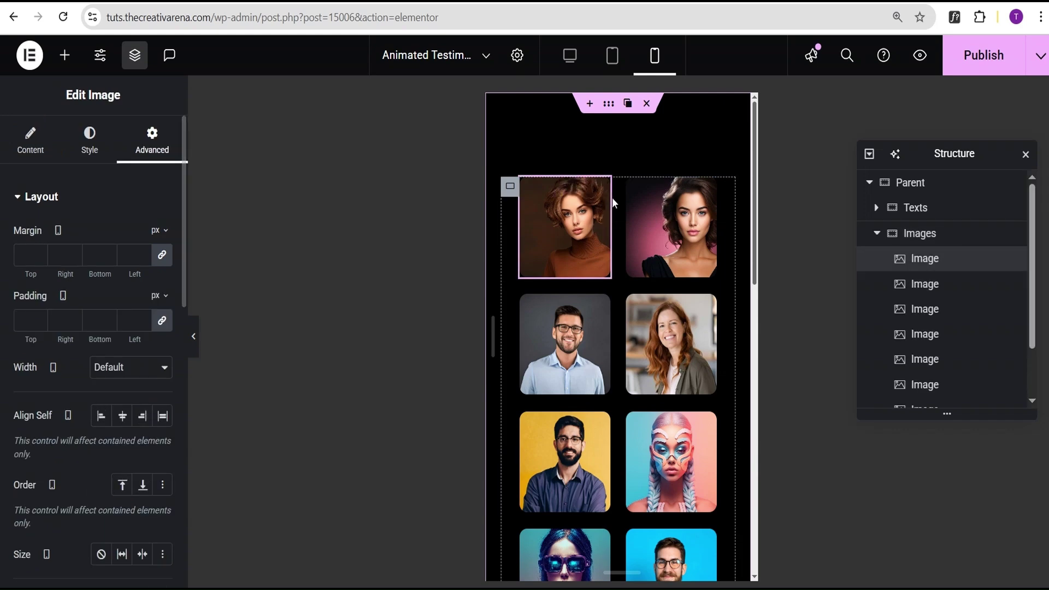
{"action": "left_click", "coordinate": [30, 156]}
{"action": "left_click", "coordinate": [89, 142]}
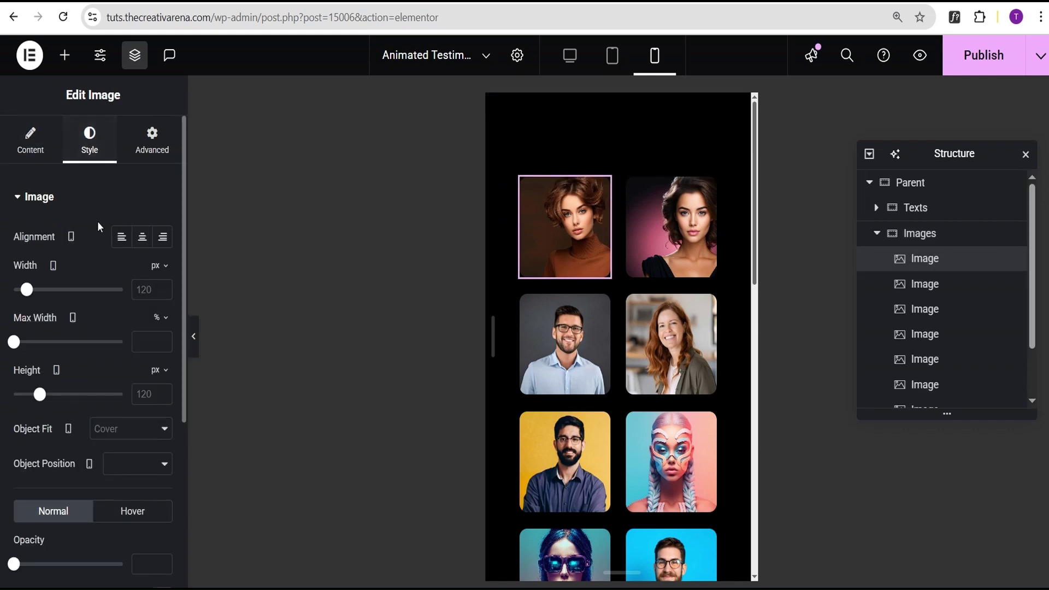
{"action": "double_click", "coordinate": [143, 289]}
{"action": "type", "text": "90"}
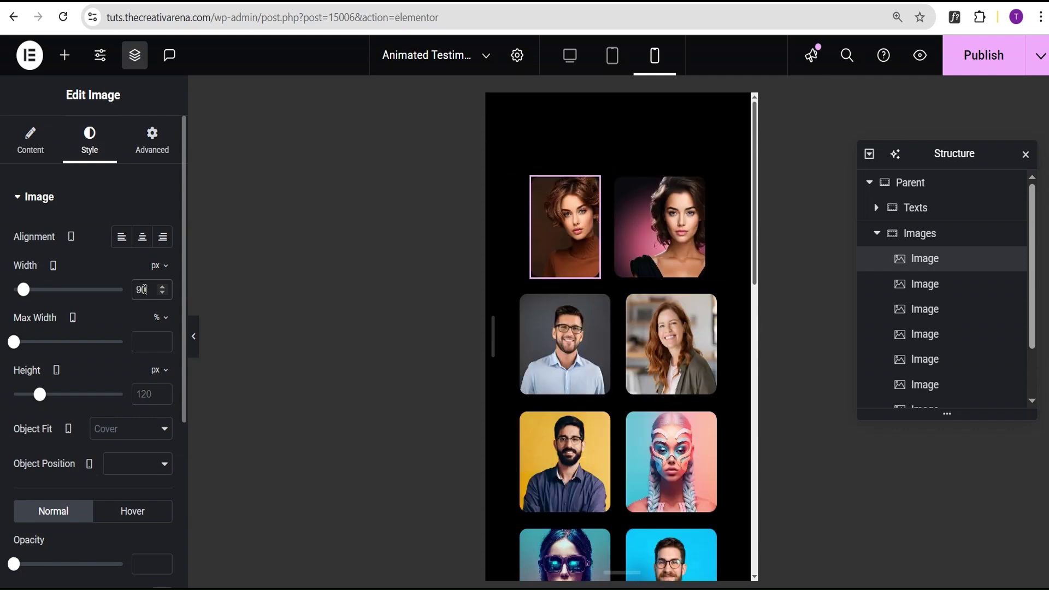
{"action": "double_click", "coordinate": [144, 393]}
{"action": "type", "text": "90"}
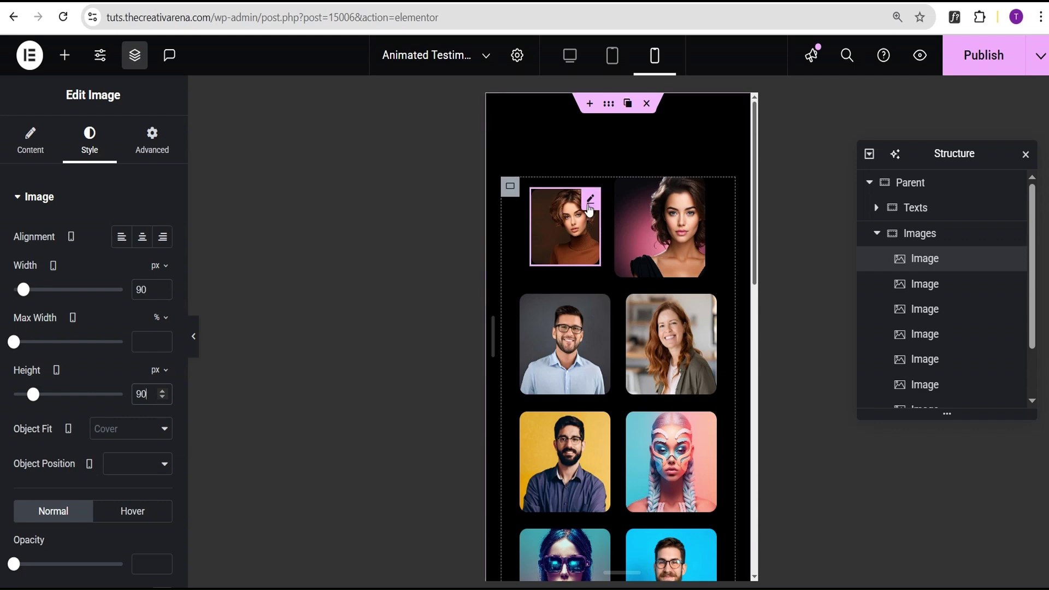
Copy the first portrait and paste its style onto the other eight portraits in the grid.
{"action": "left_click", "coordinate": [152, 140]}
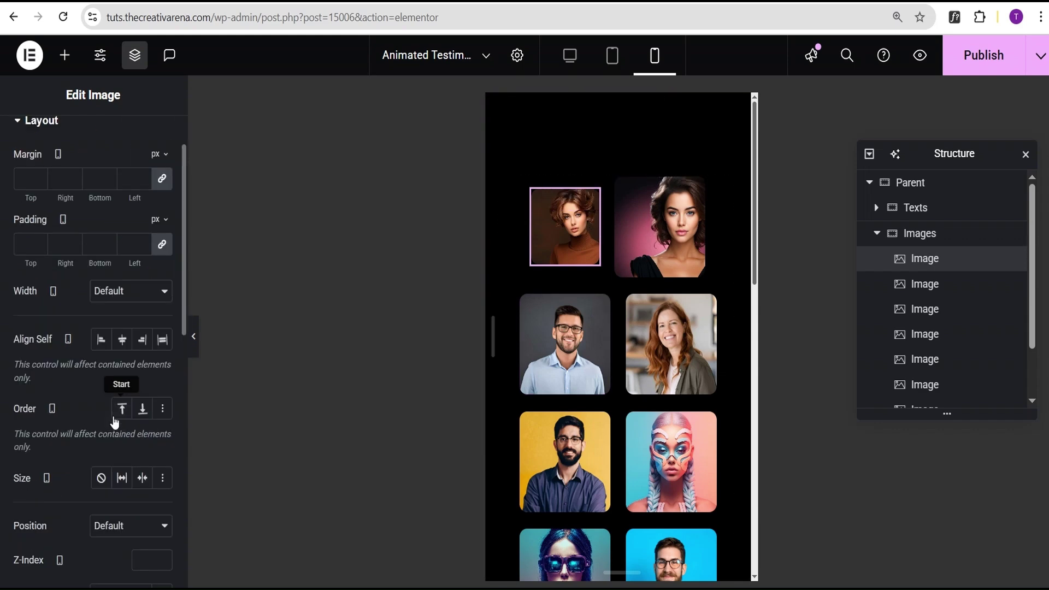
{"action": "scroll", "coordinate": [125, 470], "scroll_direction": "down", "scroll_amount": 3}
{"action": "right_click", "coordinate": [593, 201]}
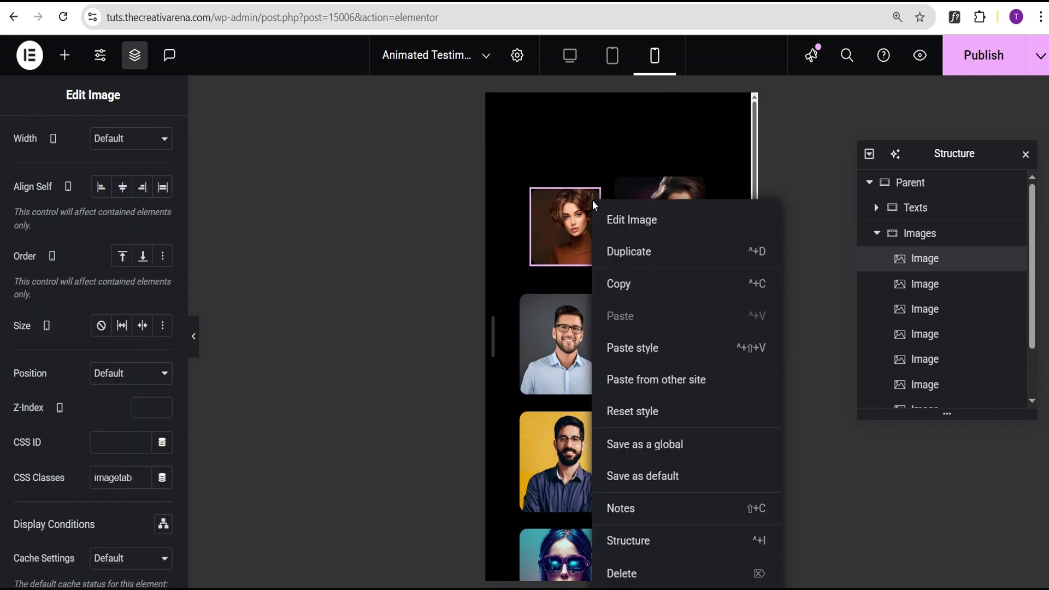
{"action": "left_click", "coordinate": [615, 289]}
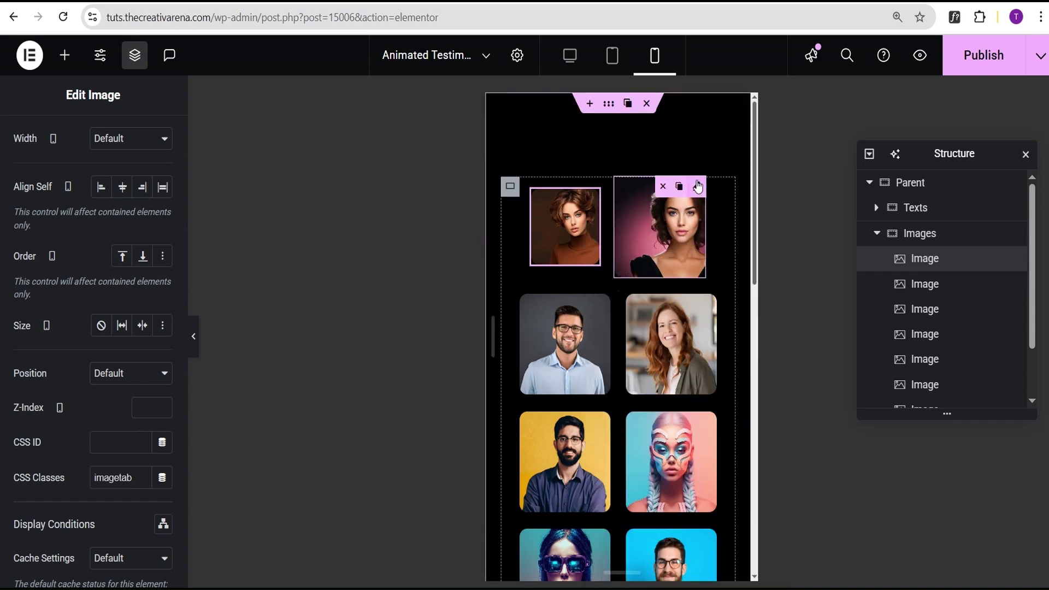
{"action": "right_click", "coordinate": [698, 181]}
{"action": "left_click", "coordinate": [750, 329]}
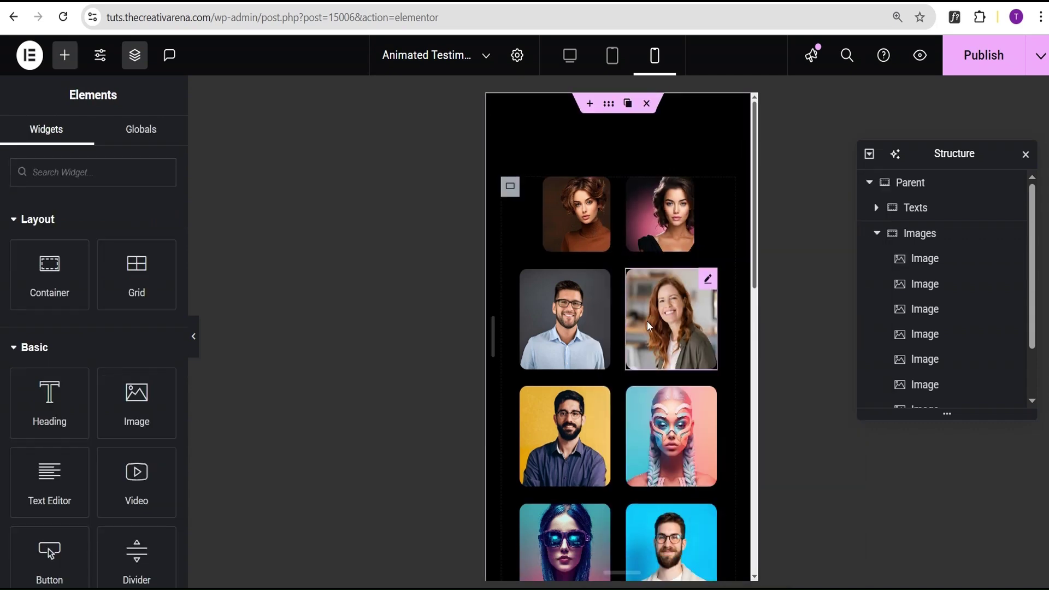
{"action": "right_click", "coordinate": [605, 280]}
{"action": "left_click", "coordinate": [634, 351]}
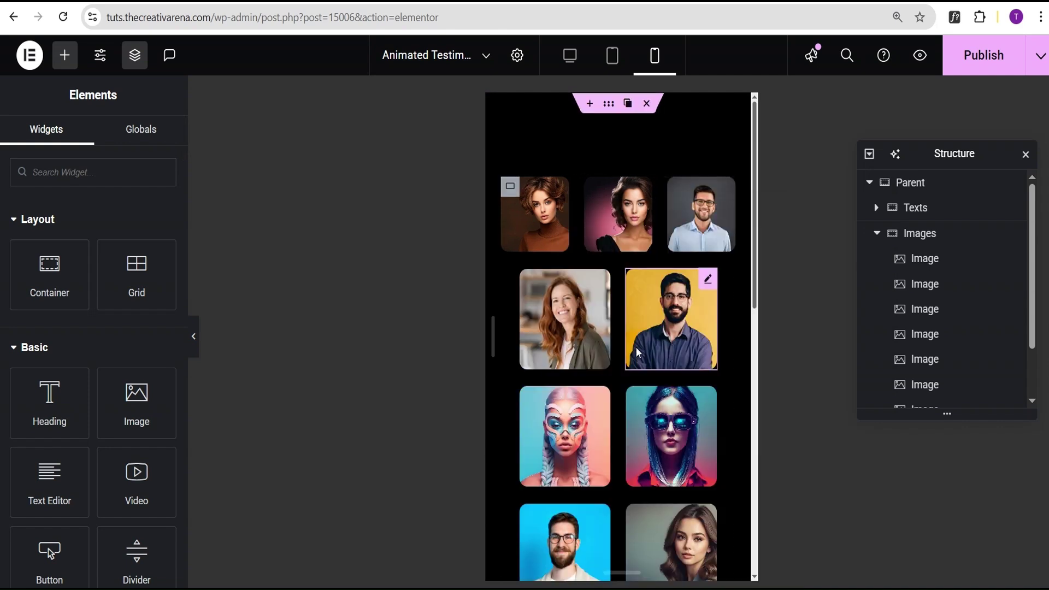
{"action": "right_click", "coordinate": [603, 280]}
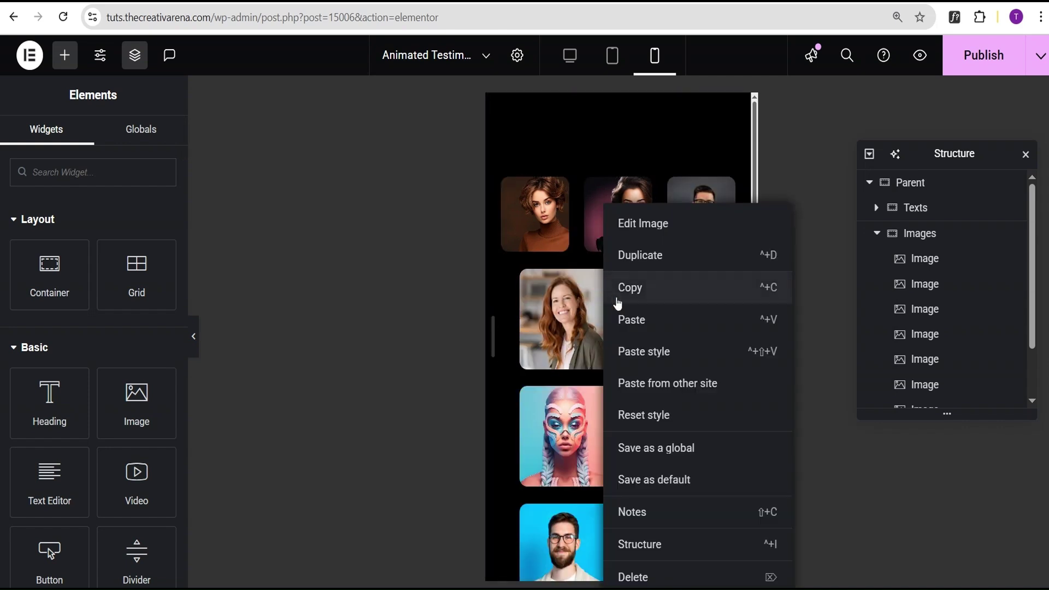
{"action": "left_click", "coordinate": [637, 353]}
{"action": "right_click", "coordinate": [698, 280]}
{"action": "left_click", "coordinate": [714, 346]}
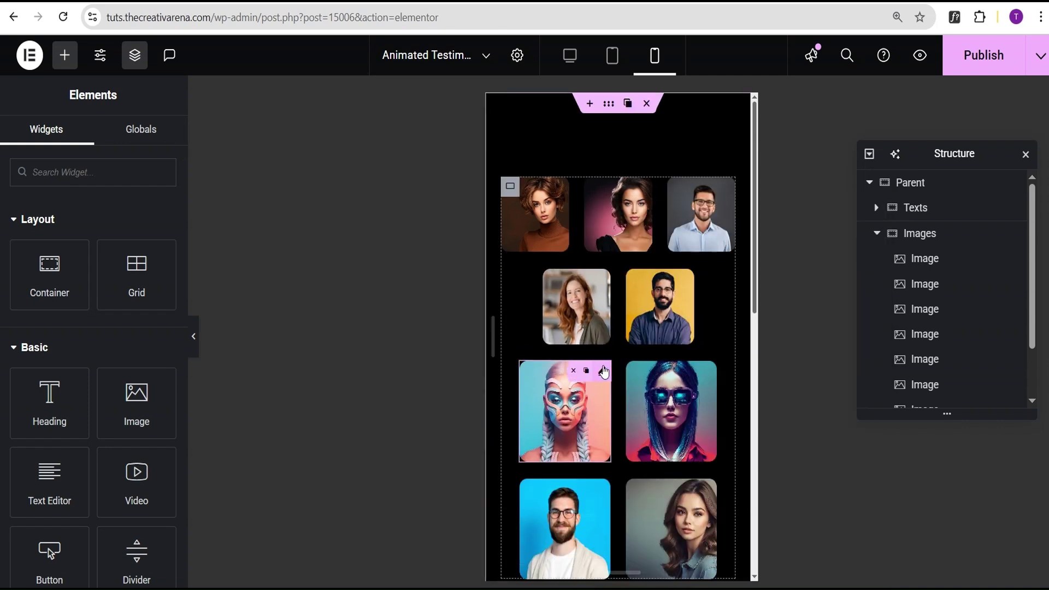
{"action": "right_click", "coordinate": [607, 377]}
{"action": "left_click", "coordinate": [644, 351]}
{"action": "right_click", "coordinate": [697, 393]}
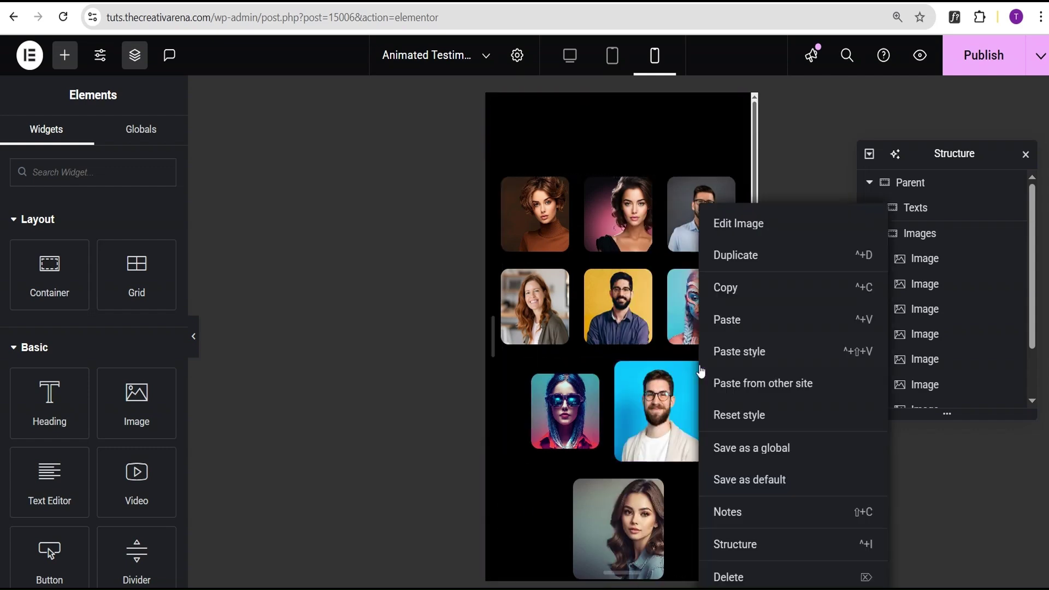
{"action": "left_click", "coordinate": [727, 350]}
{"action": "right_click", "coordinate": [655, 492]}
{"action": "left_click", "coordinate": [708, 354]}
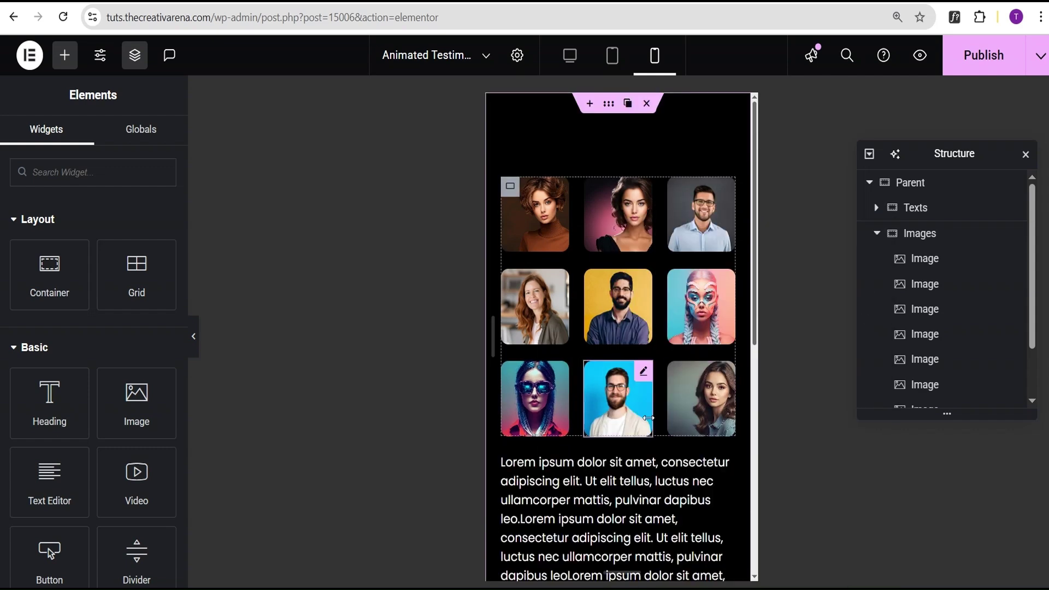
Check the CSS class assigned to the middle portrait in the grid's last row.
{"action": "left_click", "coordinate": [617, 396]}
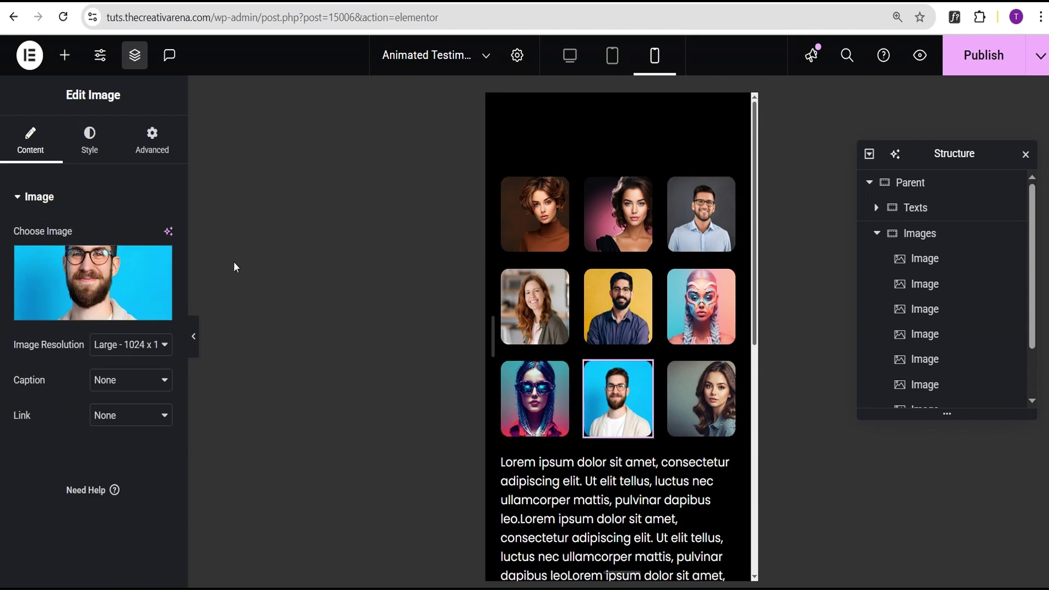
{"action": "left_click", "coordinate": [152, 143]}
{"action": "scroll", "coordinate": [142, 389], "scroll_direction": "down", "scroll_amount": 4}
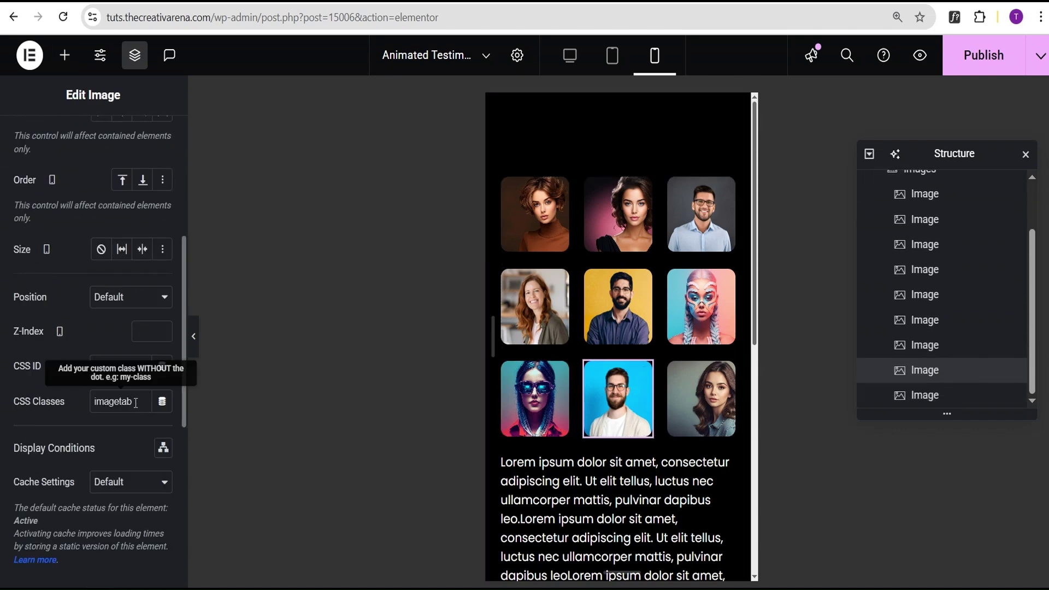
{"action": "scroll", "coordinate": [136, 403], "scroll_direction": "up", "scroll_amount": 3}
{"action": "scroll", "coordinate": [657, 391], "scroll_direction": "down", "scroll_amount": 3}
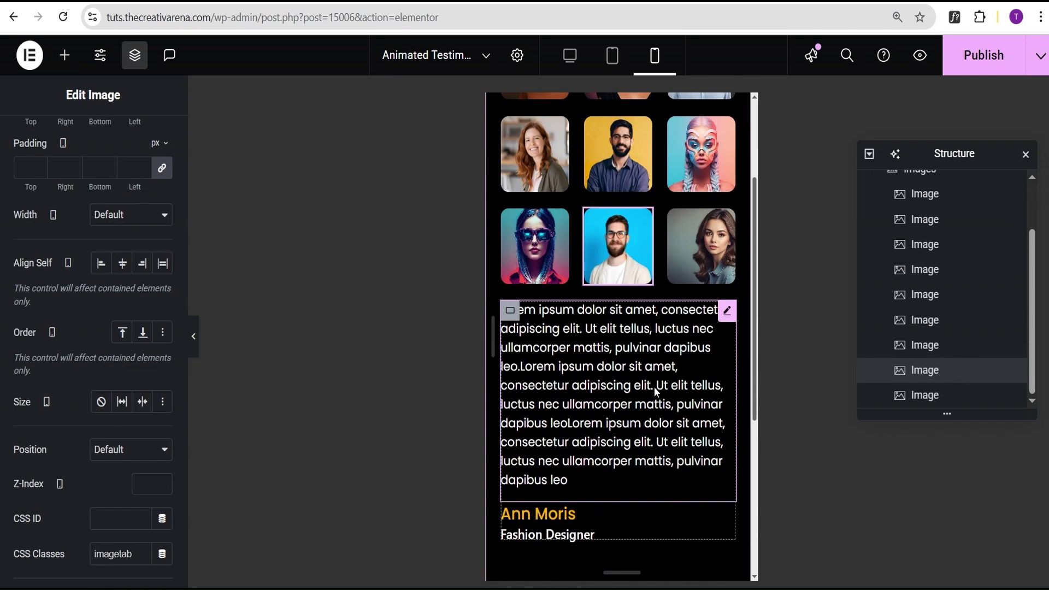
Set the testimonial text's mobile font size to 13 px.
{"action": "left_click", "coordinate": [721, 313]}
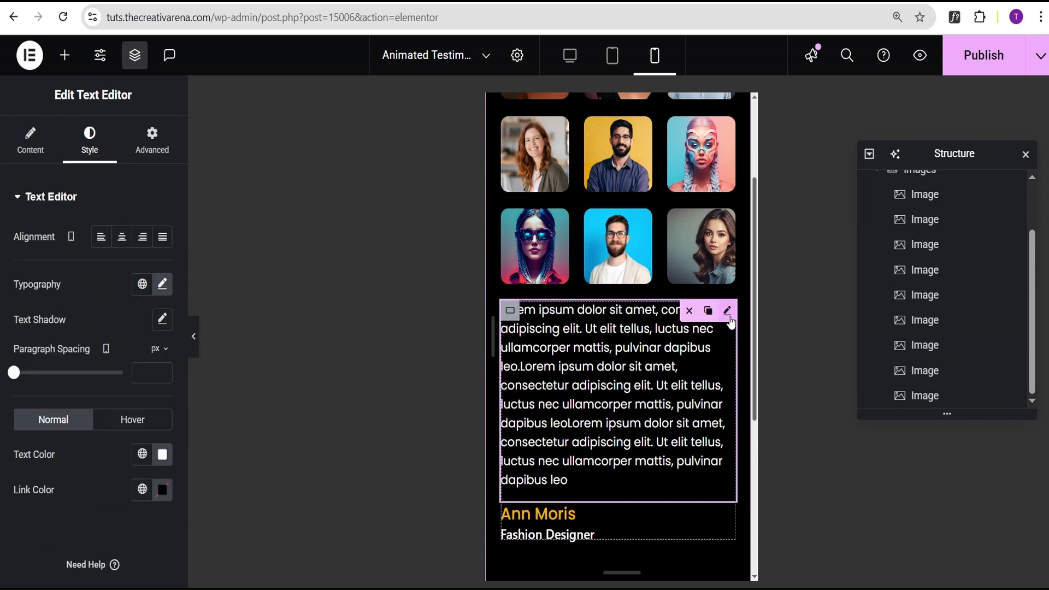
{"action": "left_click", "coordinate": [162, 284]}
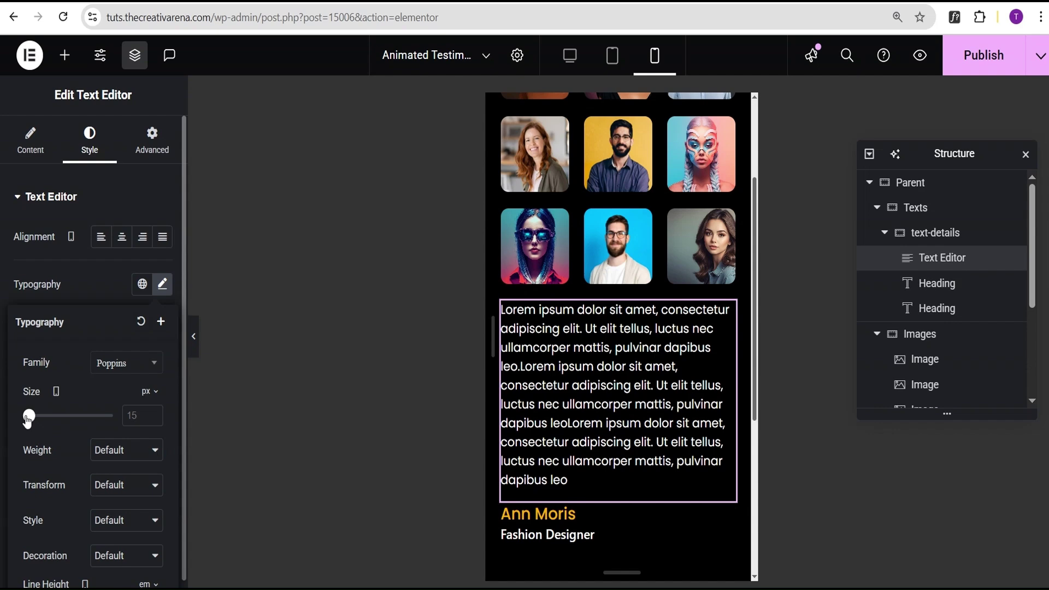
{"action": "left_click_drag", "start_coordinate": [28, 418], "coordinate": [28, 421]}
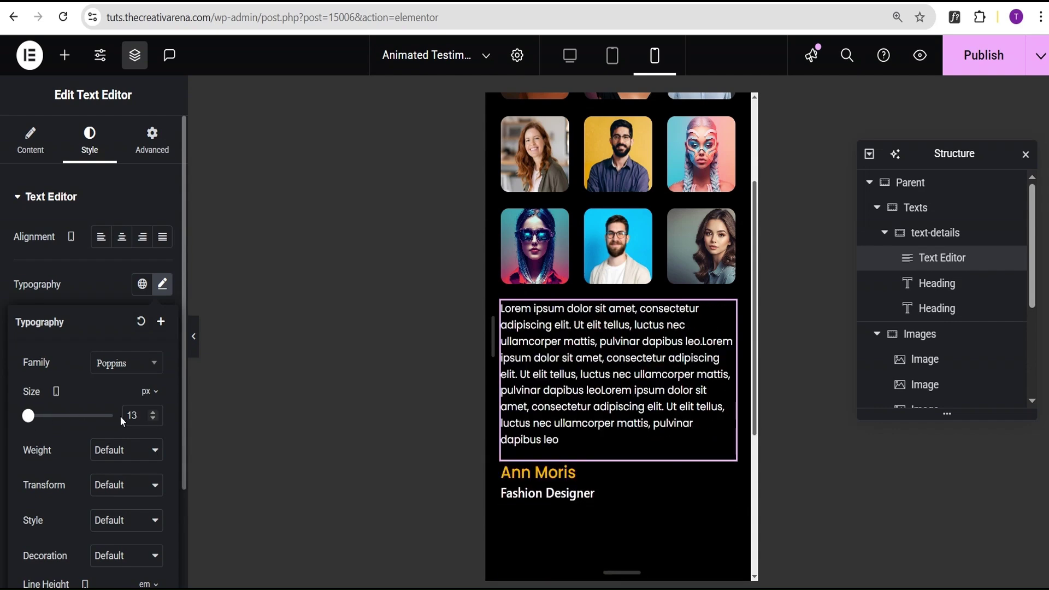
{"action": "left_click", "coordinate": [154, 413]}
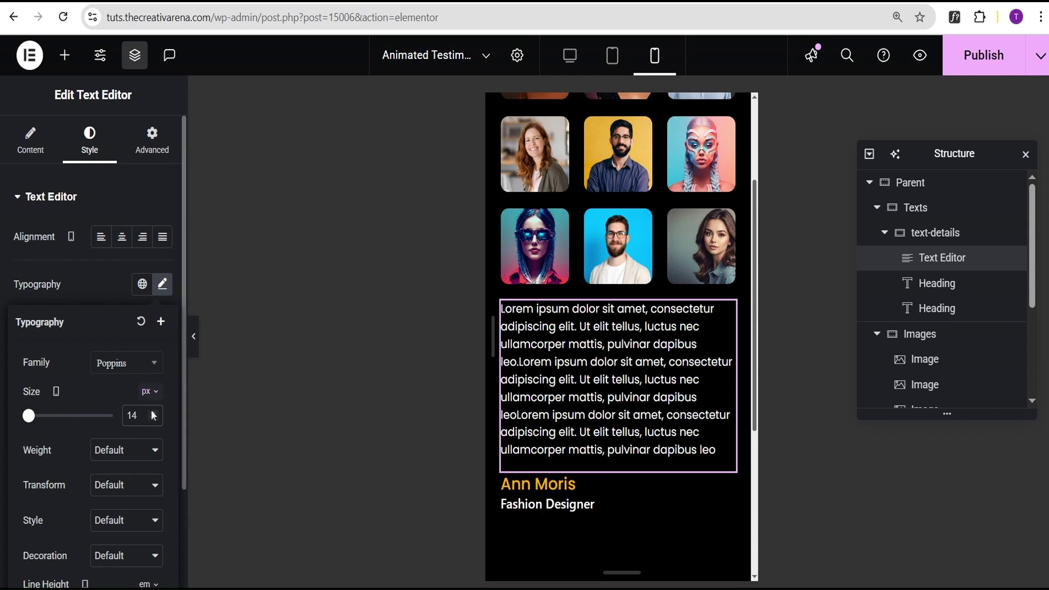
{"action": "left_click", "coordinate": [153, 421]}
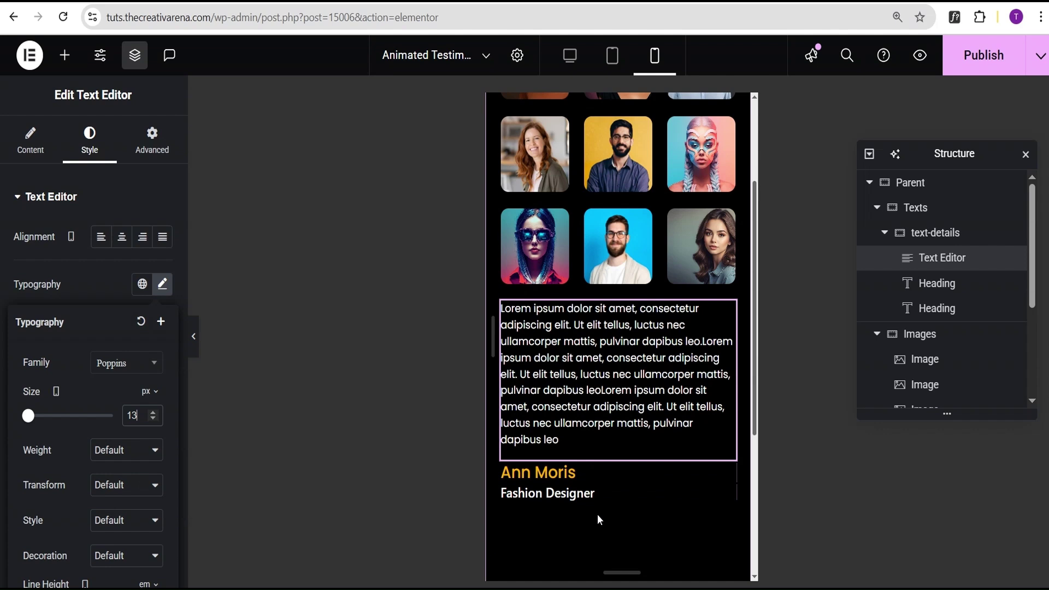
Set the reviewer name heading's mobile font size to 18 px.
{"action": "left_click", "coordinate": [700, 473]}
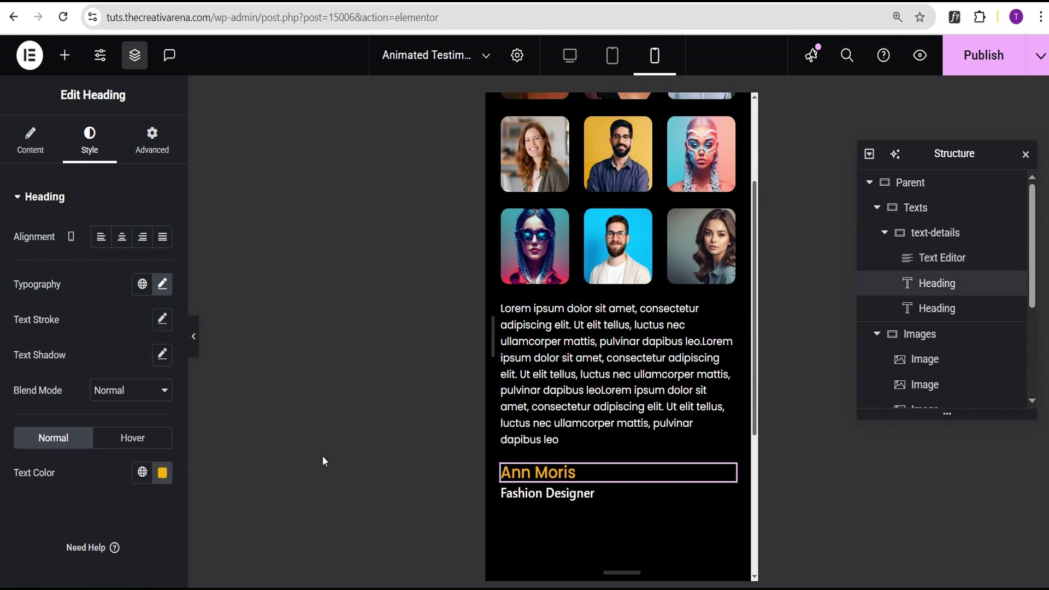
{"action": "left_click", "coordinate": [162, 285]}
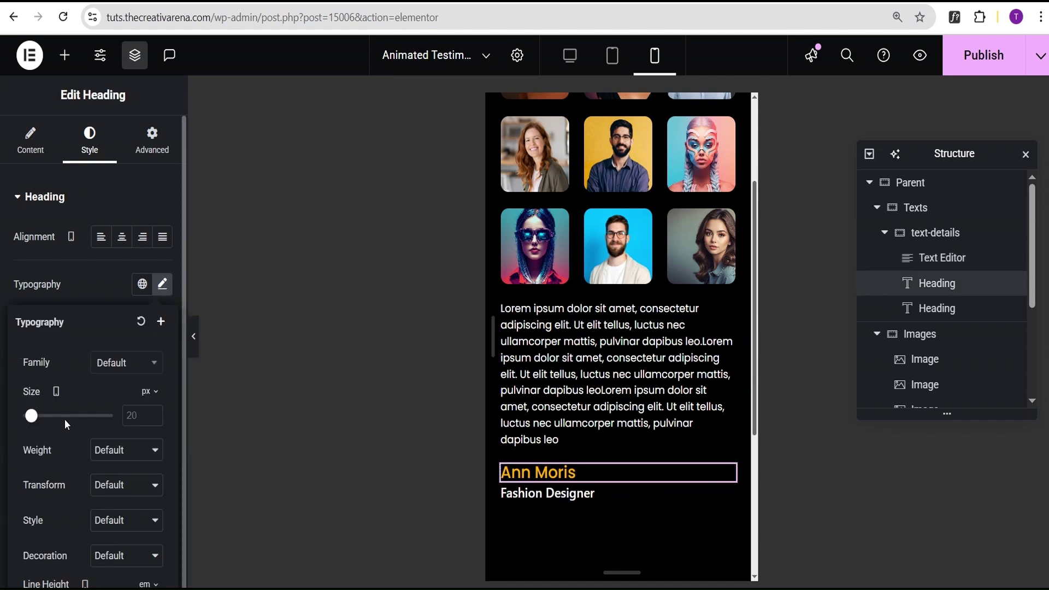
{"action": "left_click", "coordinate": [131, 416]}
{"action": "type", "text": "18"}
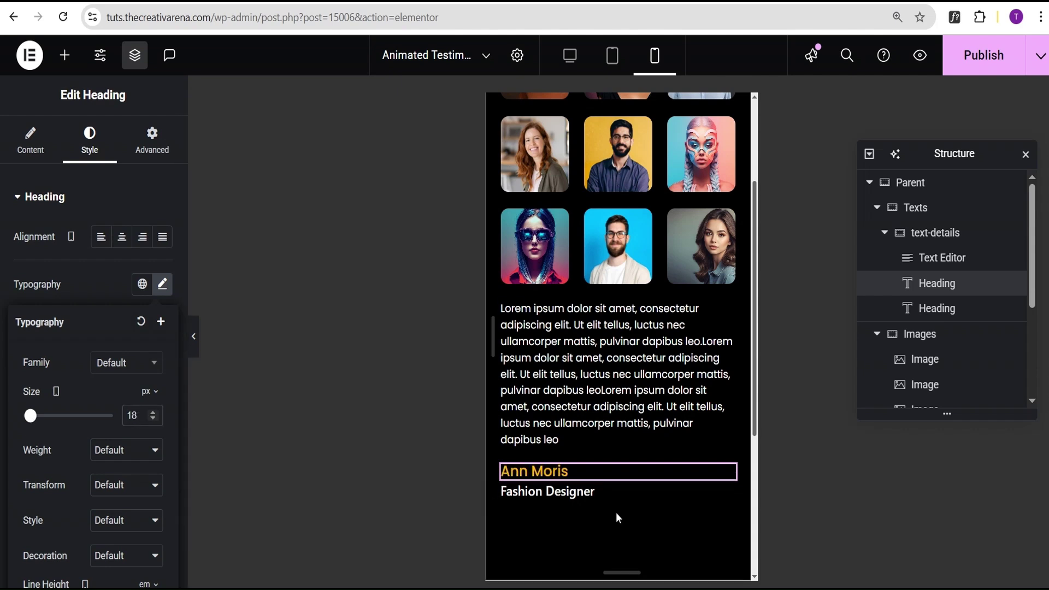
Set the Fashion Designer heading's mobile font size to 15 px and review the mobile section.
{"action": "left_click", "coordinate": [604, 496]}
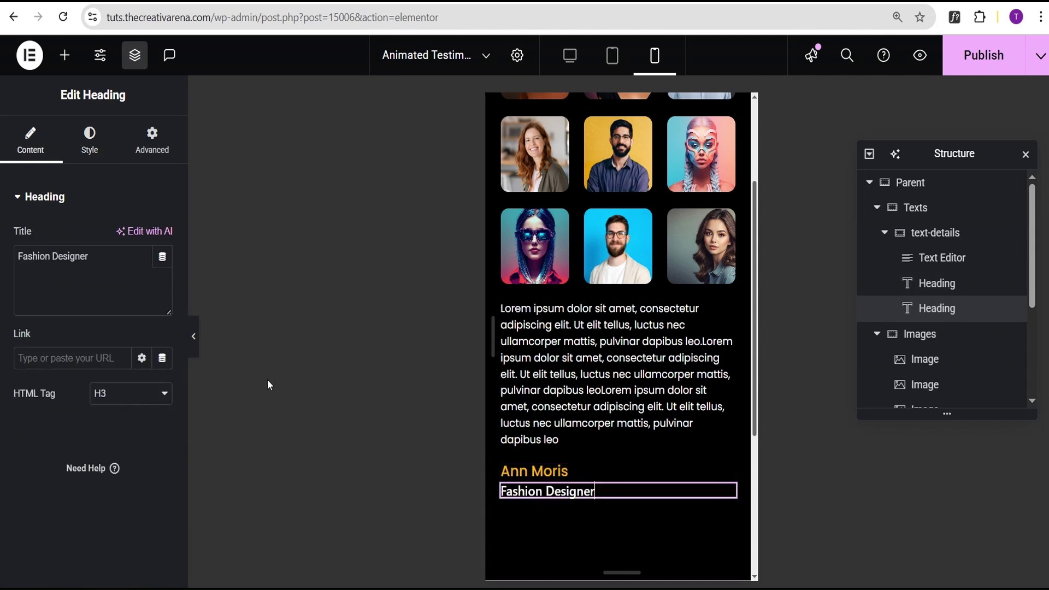
{"action": "left_click", "coordinate": [91, 159]}
{"action": "left_click", "coordinate": [161, 289]}
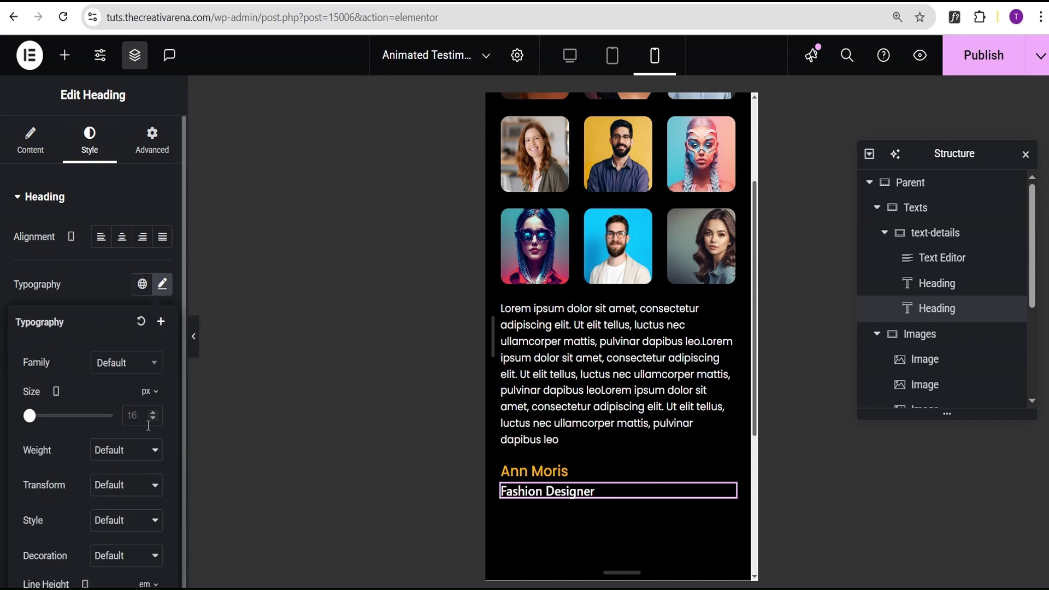
{"action": "left_click", "coordinate": [134, 415]}
{"action": "type", "text": "15"}
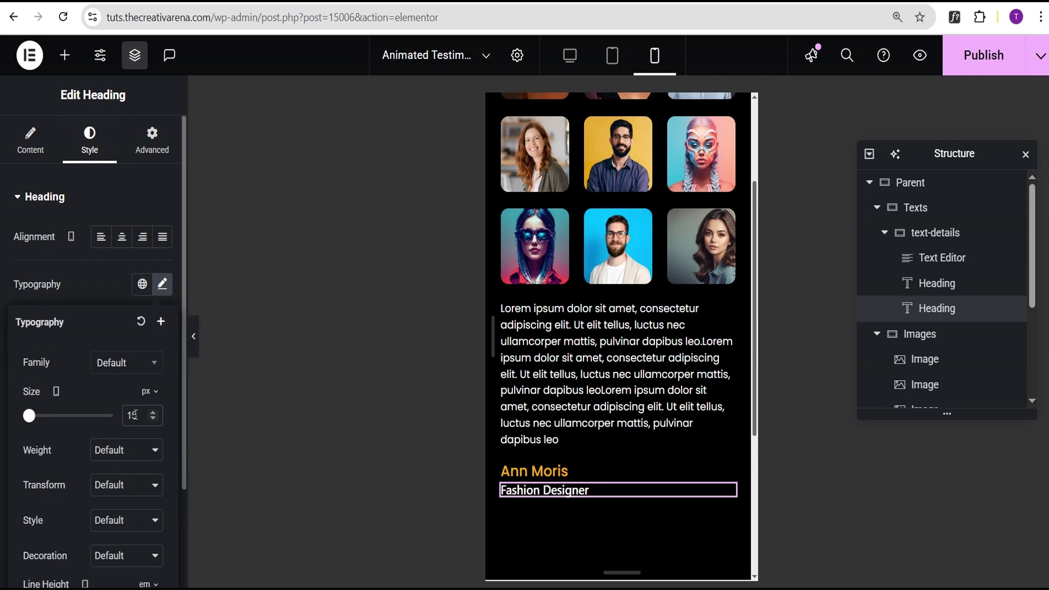
{"action": "scroll", "coordinate": [640, 366], "scroll_direction": "up", "scroll_amount": 3}
{"action": "scroll", "coordinate": [652, 377], "scroll_direction": "down", "scroll_amount": 7}
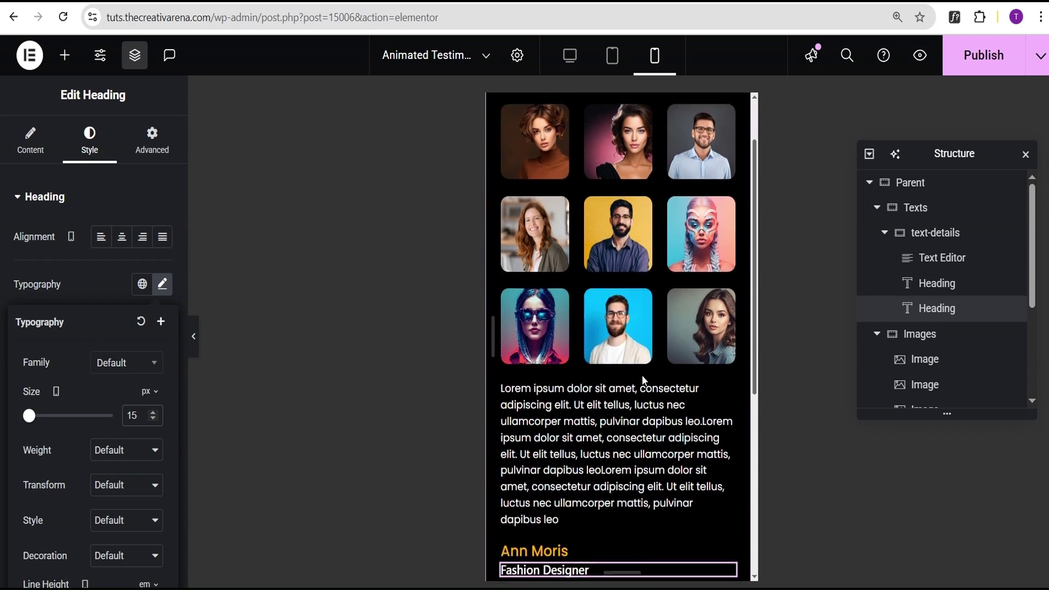
Return to desktop view and set the CSS class of the container holding the testimonial text and headings to text-details.
{"action": "scroll", "coordinate": [652, 378], "scroll_direction": "up", "scroll_amount": 7}
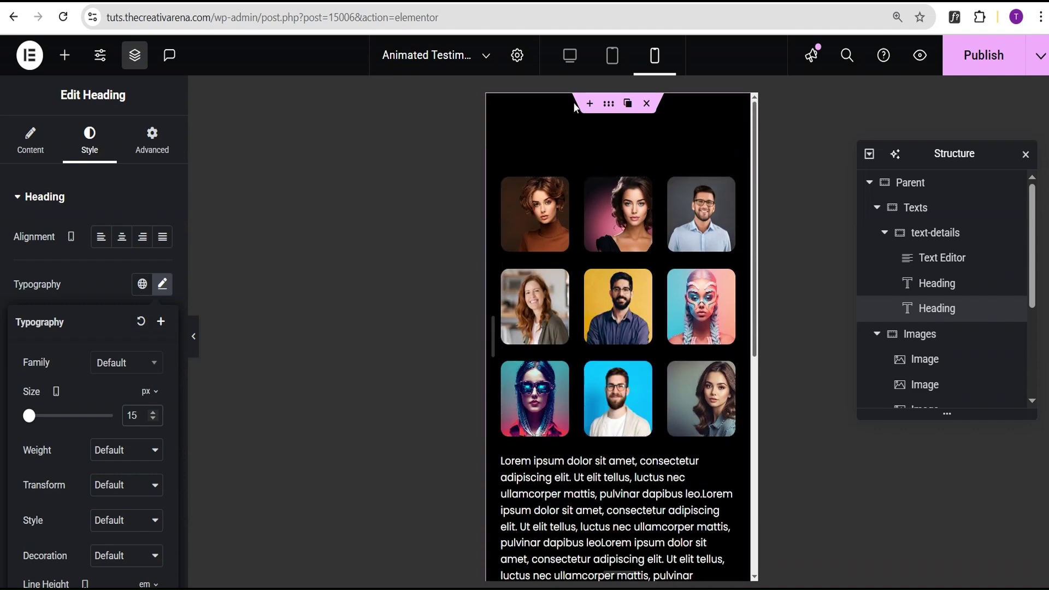
{"action": "left_click", "coordinate": [576, 51]}
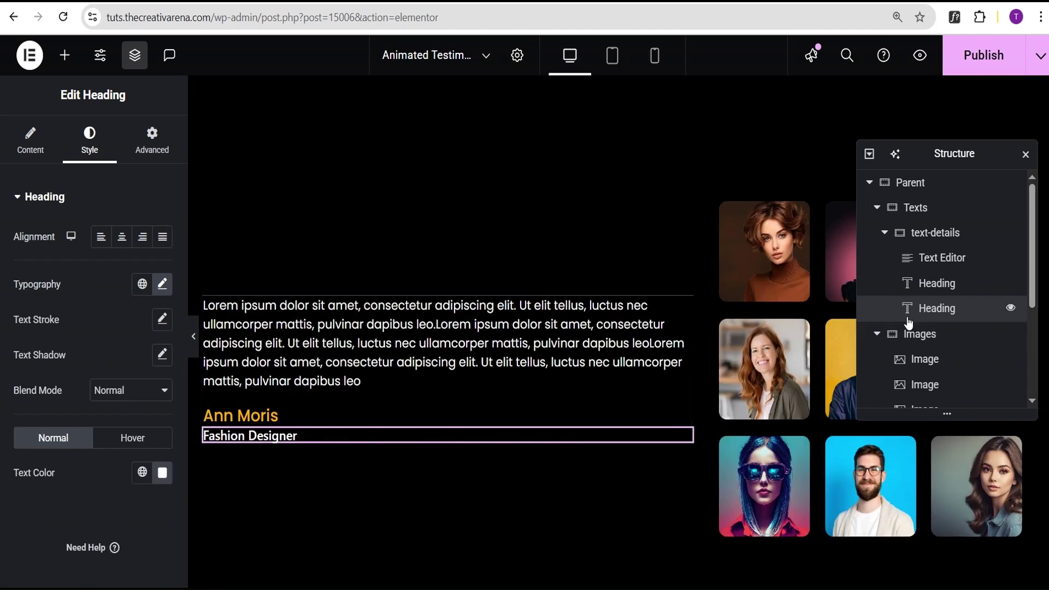
{"action": "left_click", "coordinate": [877, 333]}
{"action": "left_click", "coordinate": [884, 233]}
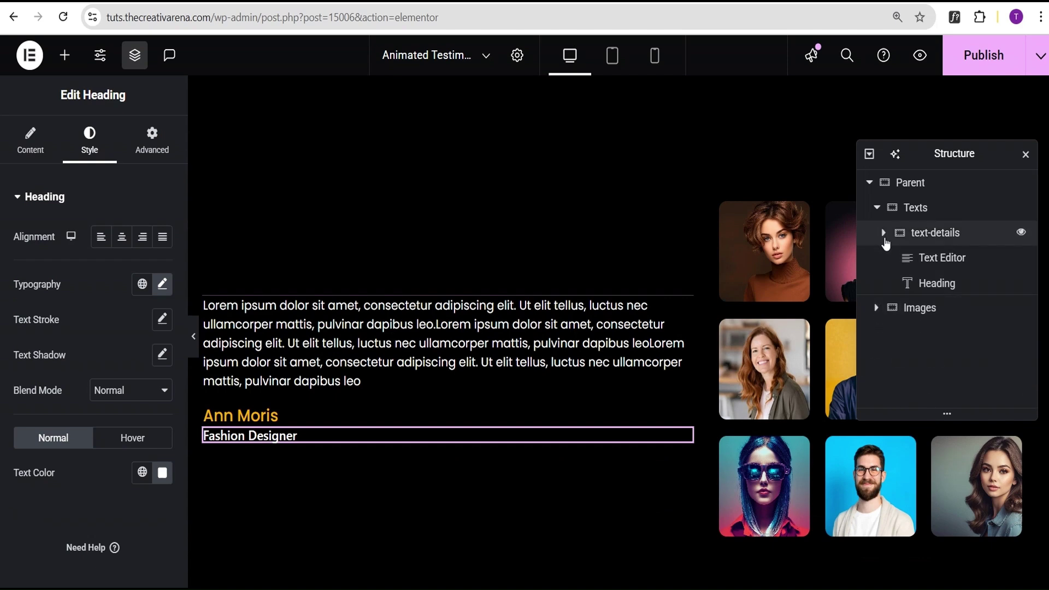
{"action": "left_click", "coordinate": [938, 242]}
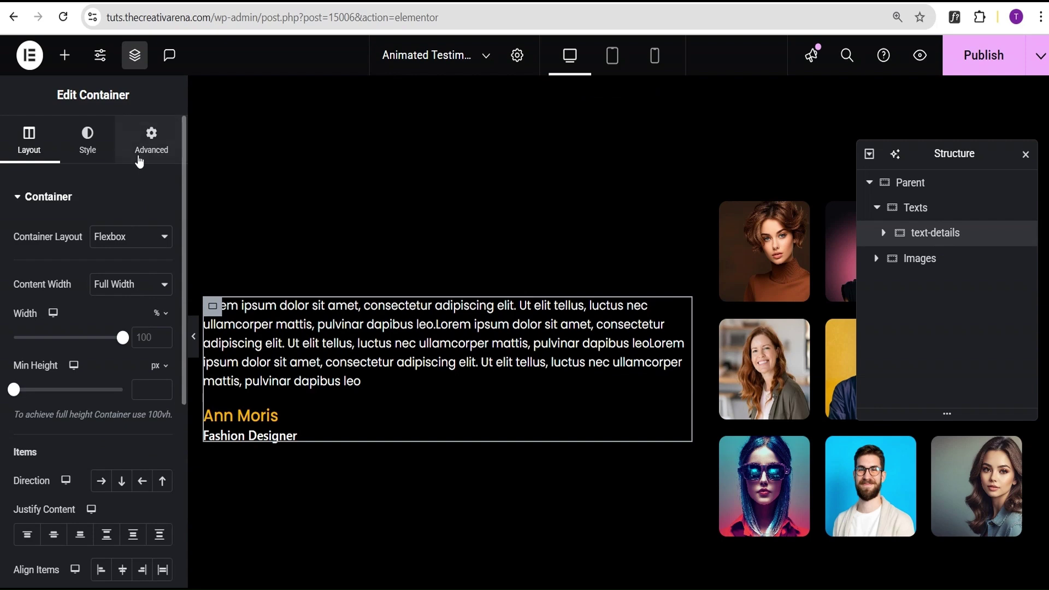
{"action": "left_click", "coordinate": [148, 141]}
{"action": "scroll", "coordinate": [117, 366], "scroll_direction": "down", "scroll_amount": 4}
{"action": "left_click", "coordinate": [106, 446]}
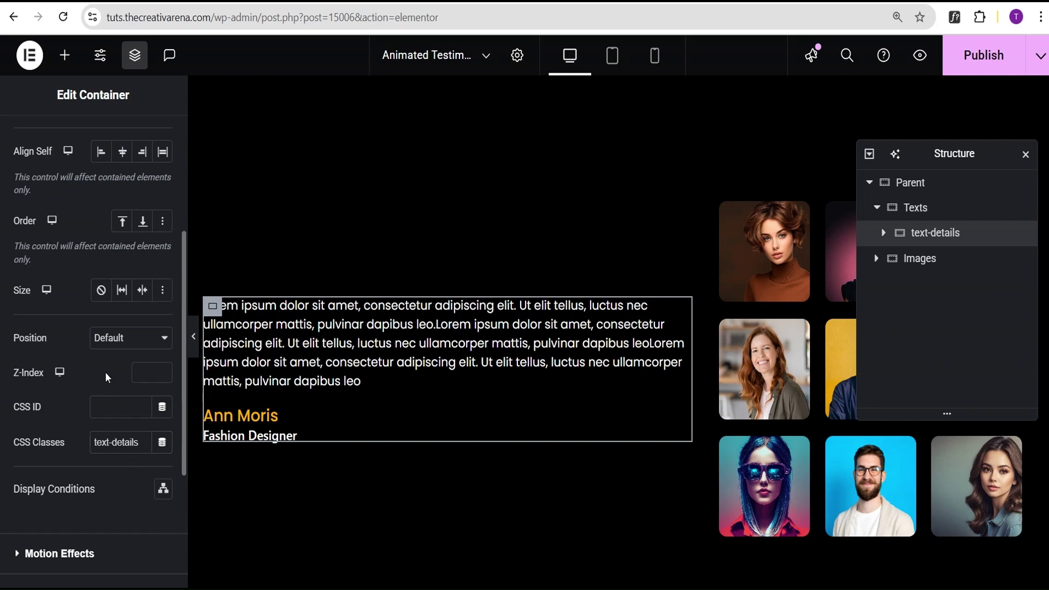
Rename the testimonial text container text-details-1, duplicate it and name the copy text-details-2.
{"action": "double_click", "coordinate": [949, 235]}
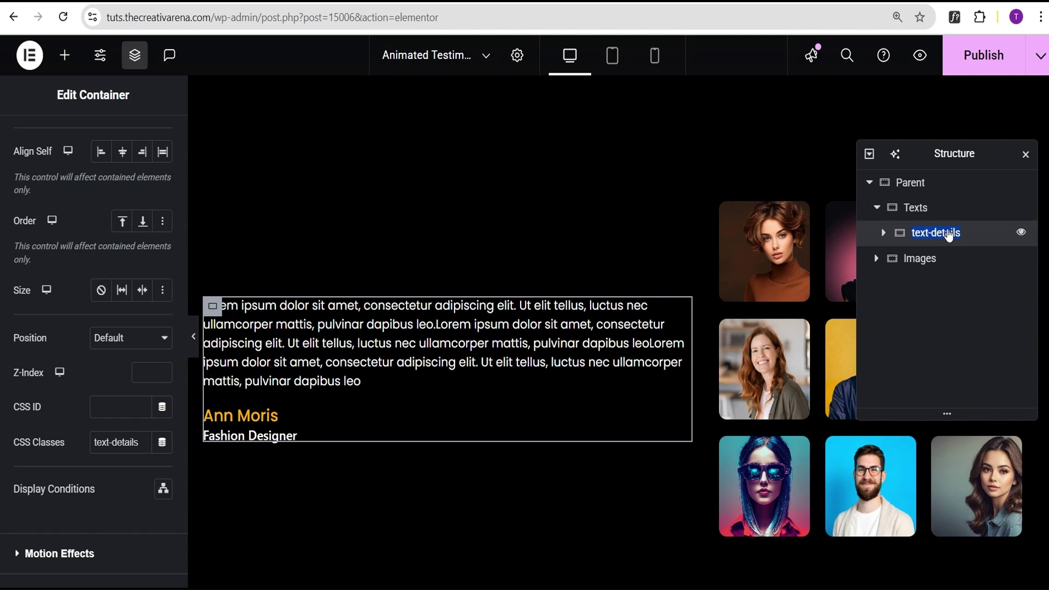
{"action": "key", "text": "End"}
{"action": "right_click", "coordinate": [978, 235]}
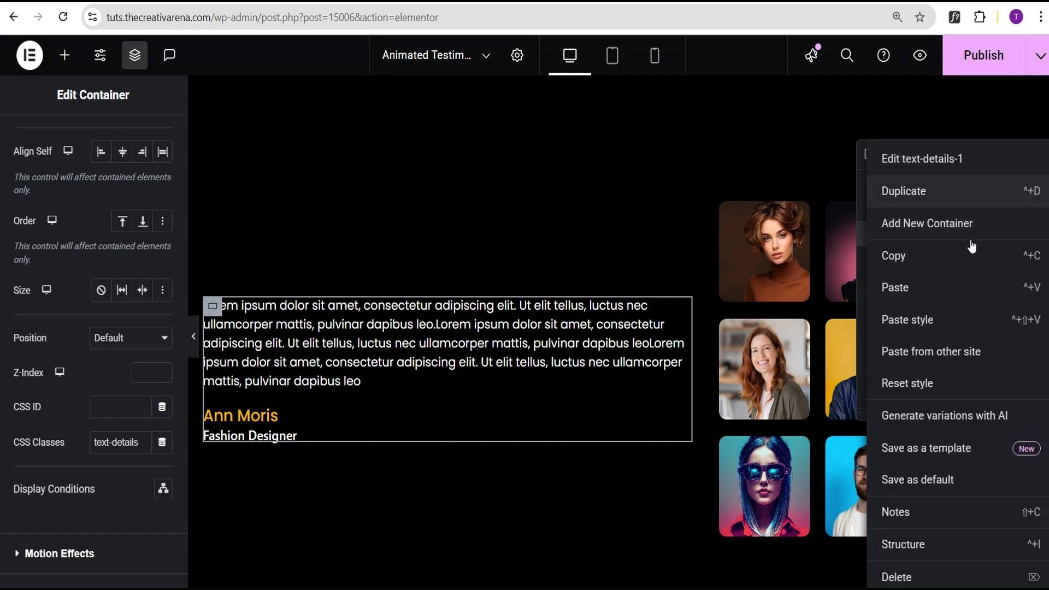
{"action": "left_click", "coordinate": [928, 190]}
{"action": "double_click", "coordinate": [961, 258]}
{"action": "key", "text": "End"}
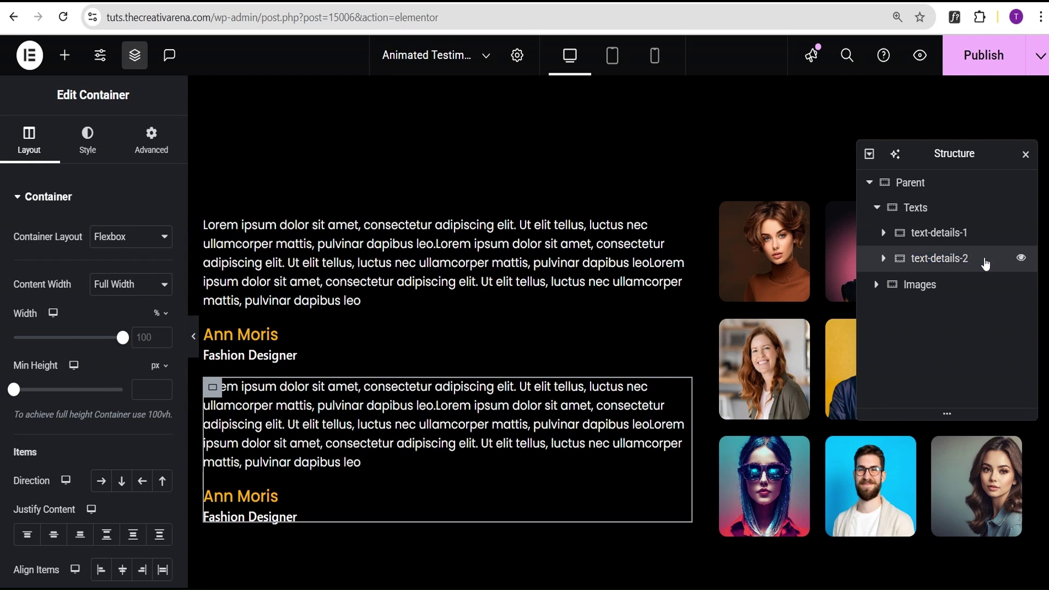
Duplicate the text-details-2 container and rename the copy text-details-3.
{"action": "right_click", "coordinate": [984, 262]}
{"action": "left_click", "coordinate": [927, 190]}
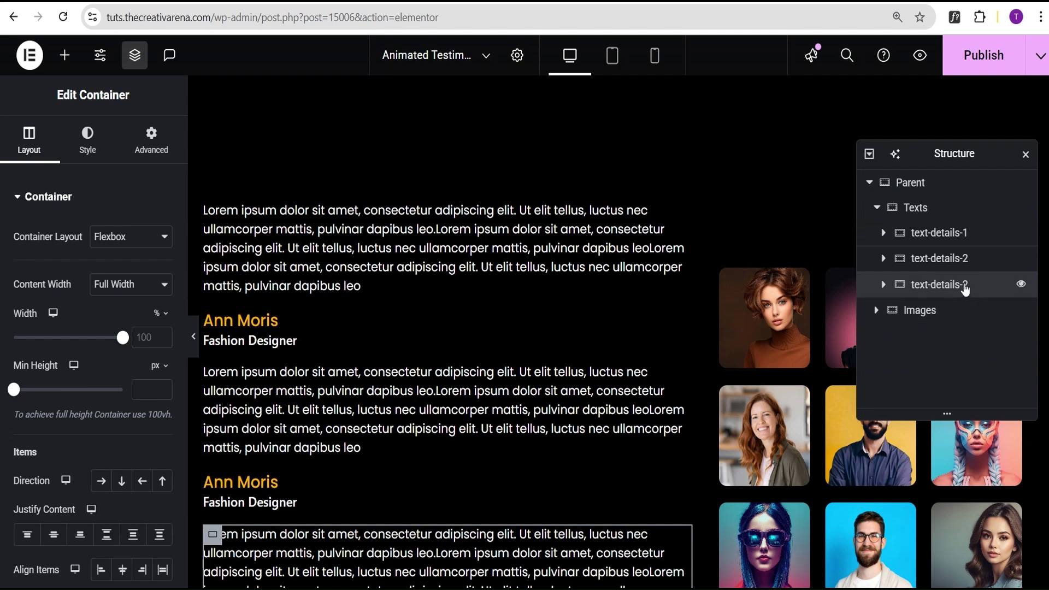
{"action": "double_click", "coordinate": [965, 290]}
{"action": "left_click", "coordinate": [965, 290]}
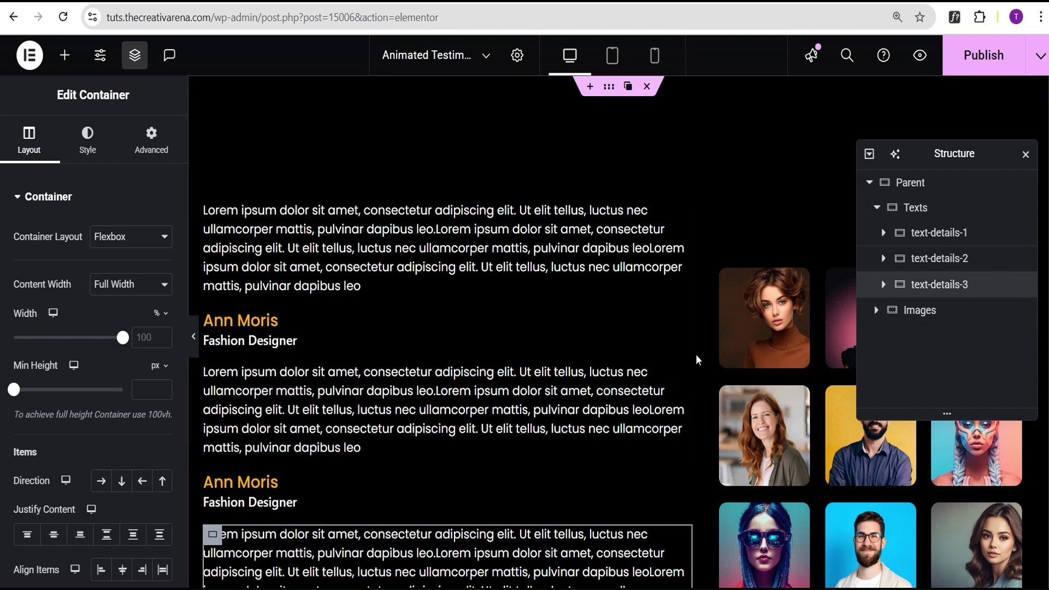
Review the reviewer names and job titles across all the testimonial text blocks on the canvas.
{"action": "scroll", "coordinate": [601, 377], "scroll_direction": "down", "scroll_amount": 4}
{"action": "scroll", "coordinate": [456, 410], "scroll_direction": "up", "scroll_amount": 3}
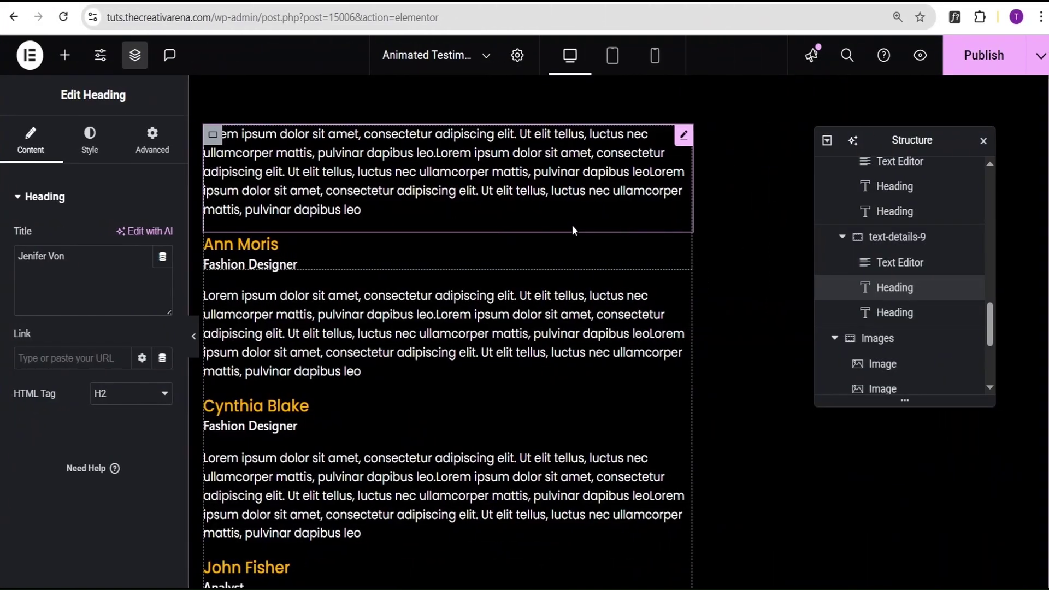
{"action": "scroll", "coordinate": [546, 230], "scroll_direction": "up", "scroll_amount": 3}
{"action": "scroll", "coordinate": [383, 290], "scroll_direction": "down", "scroll_amount": 3}
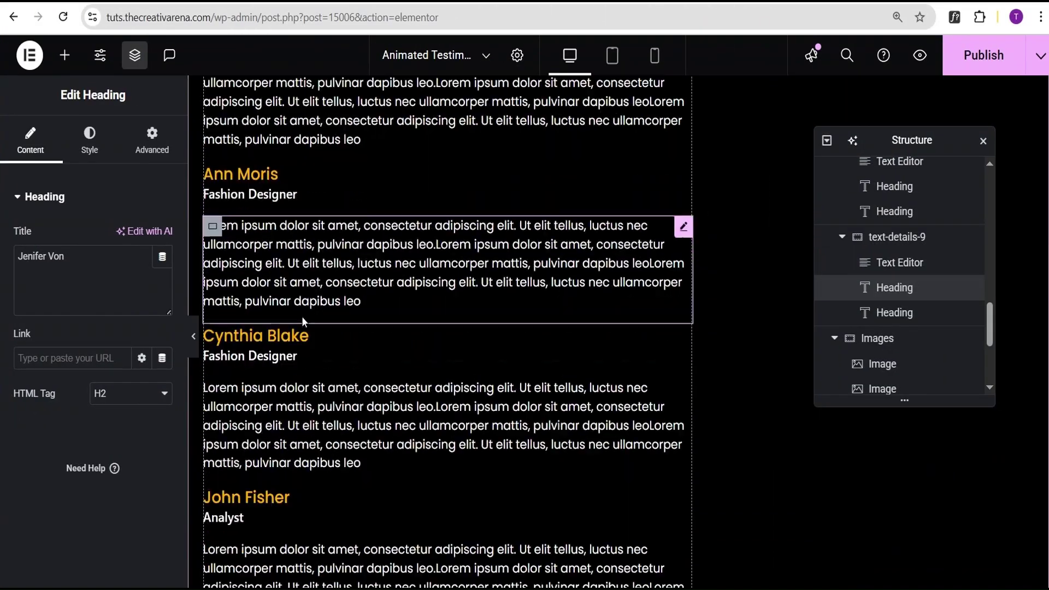
{"action": "scroll", "coordinate": [257, 246], "scroll_direction": "down", "scroll_amount": 3}
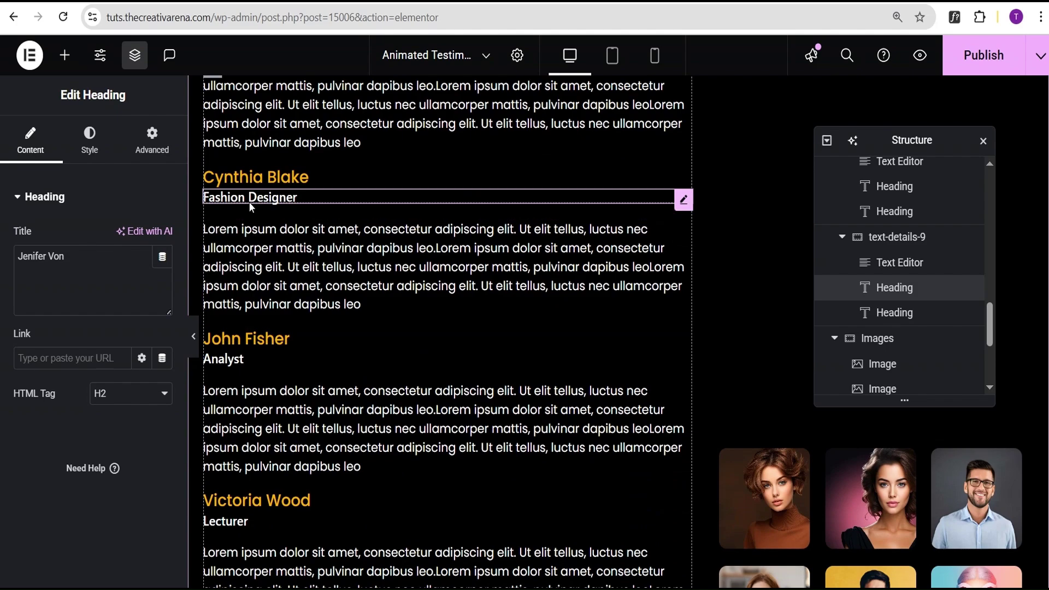
{"action": "scroll", "coordinate": [277, 239], "scroll_direction": "down", "scroll_amount": 2}
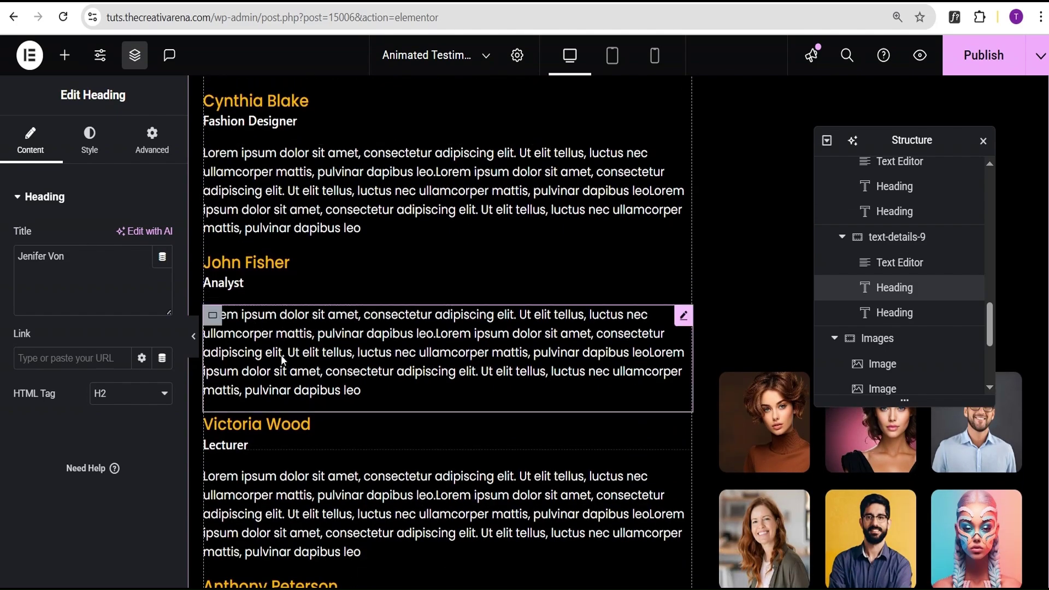
{"action": "scroll", "coordinate": [281, 355], "scroll_direction": "down", "scroll_amount": 2}
{"action": "scroll", "coordinate": [270, 402], "scroll_direction": "down", "scroll_amount": 10}
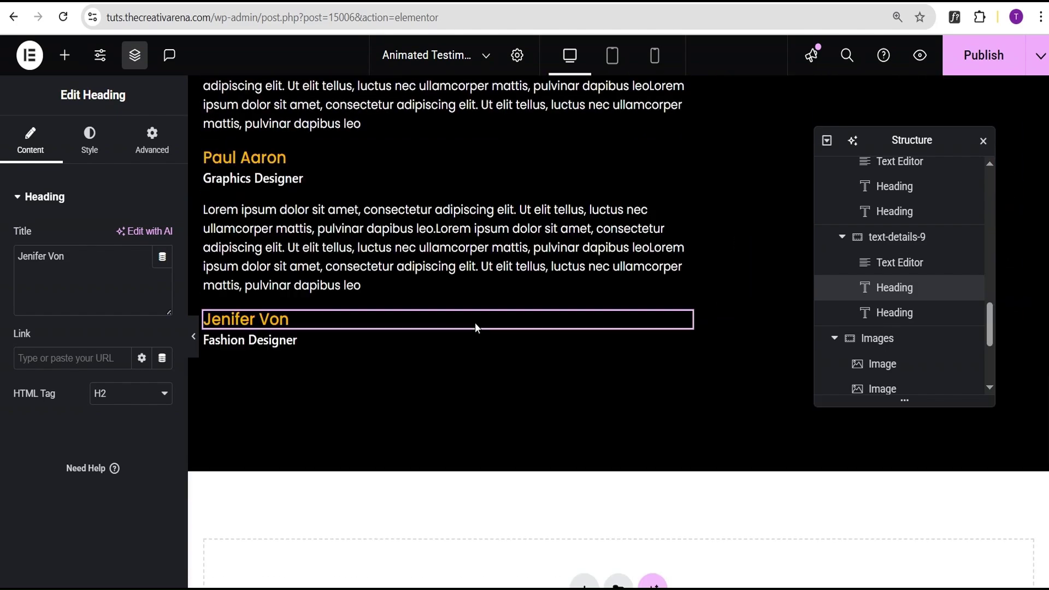
{"action": "scroll", "coordinate": [492, 320], "scroll_direction": "up", "scroll_amount": 10}
{"action": "scroll", "coordinate": [530, 312], "scroll_direction": "up", "scroll_amount": 5}
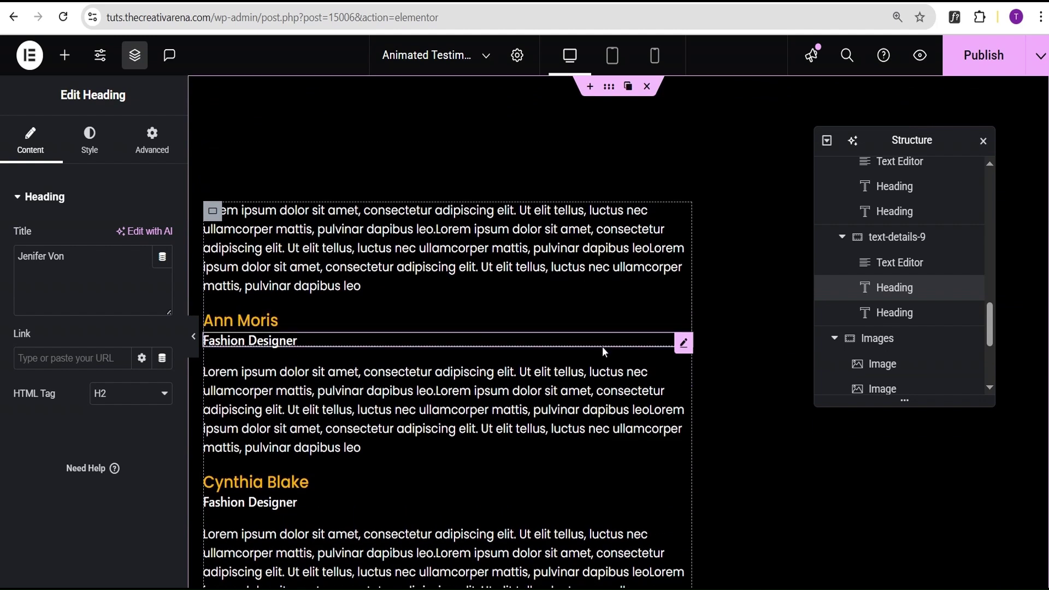
Collapse the text-details-1 to text-details-4 and text-details-7 to text-details-9 containers in the page structure.
{"action": "left_click", "coordinate": [842, 237]}
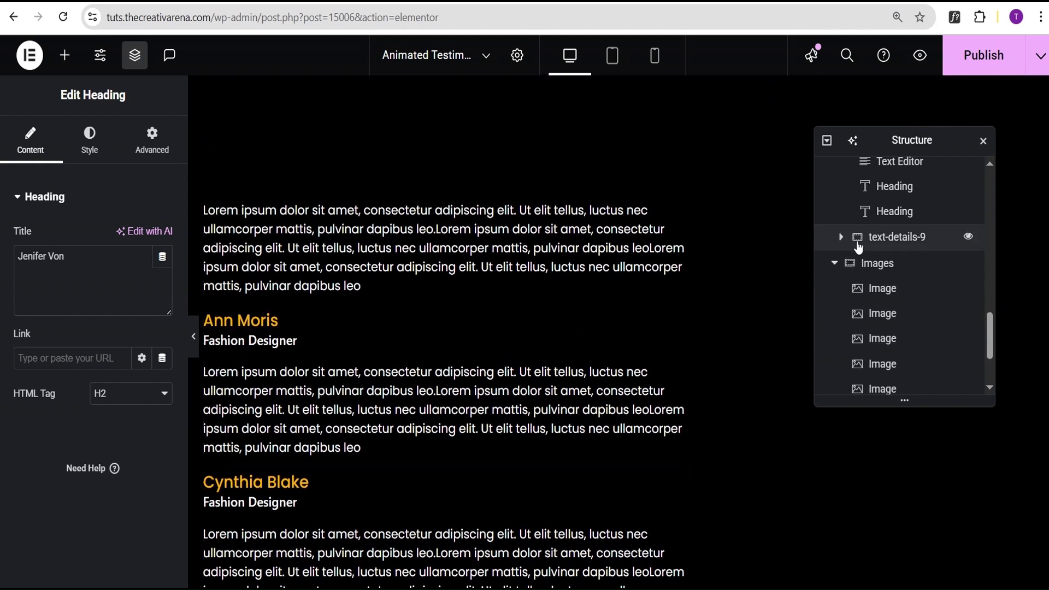
{"action": "scroll", "coordinate": [869, 251], "scroll_direction": "up", "scroll_amount": 3}
{"action": "left_click", "coordinate": [842, 288]}
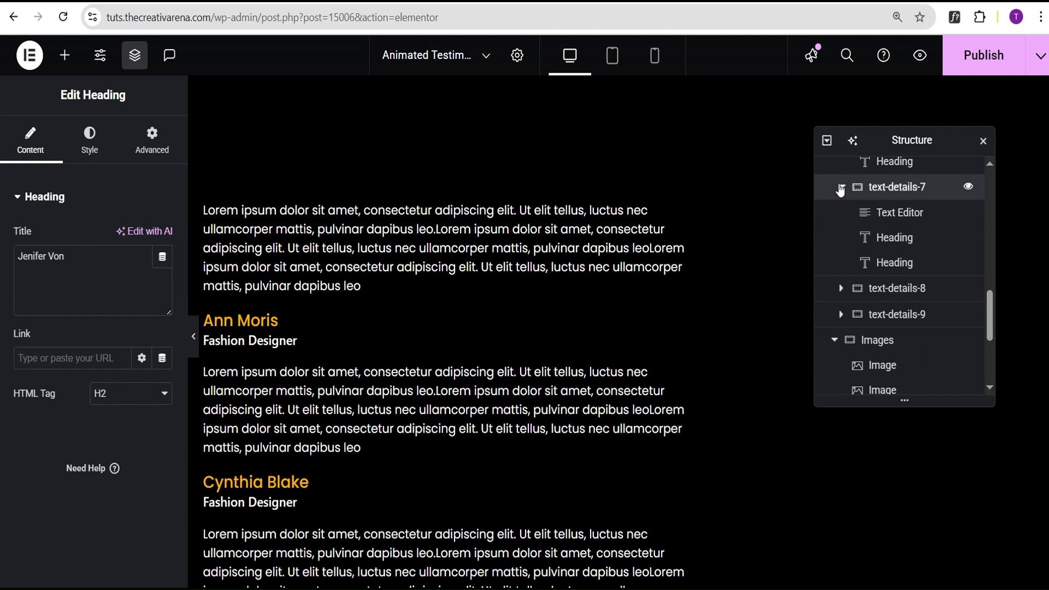
{"action": "left_click", "coordinate": [842, 186]}
{"action": "scroll", "coordinate": [846, 197], "scroll_direction": "up", "scroll_amount": 6}
{"action": "left_click", "coordinate": [841, 245]}
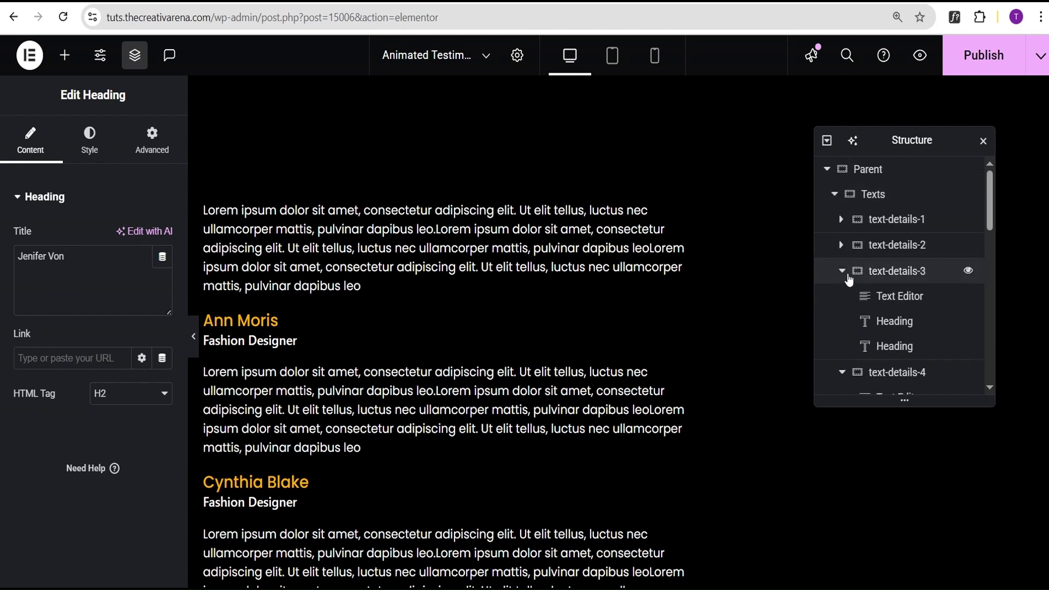
{"action": "left_click", "coordinate": [885, 271]}
{"action": "left_click", "coordinate": [842, 271]}
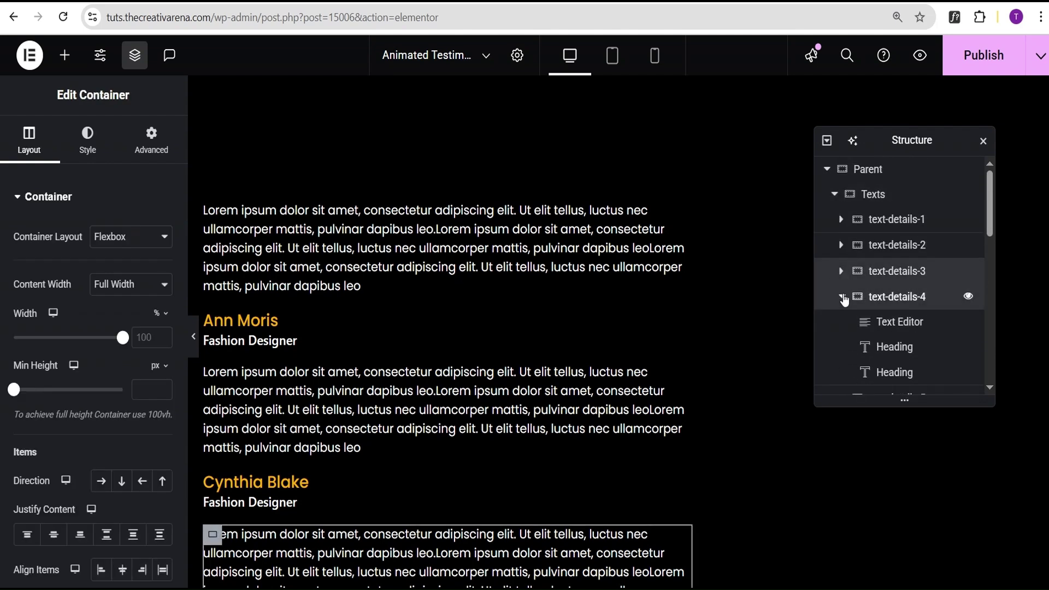
{"action": "left_click", "coordinate": [841, 297]}
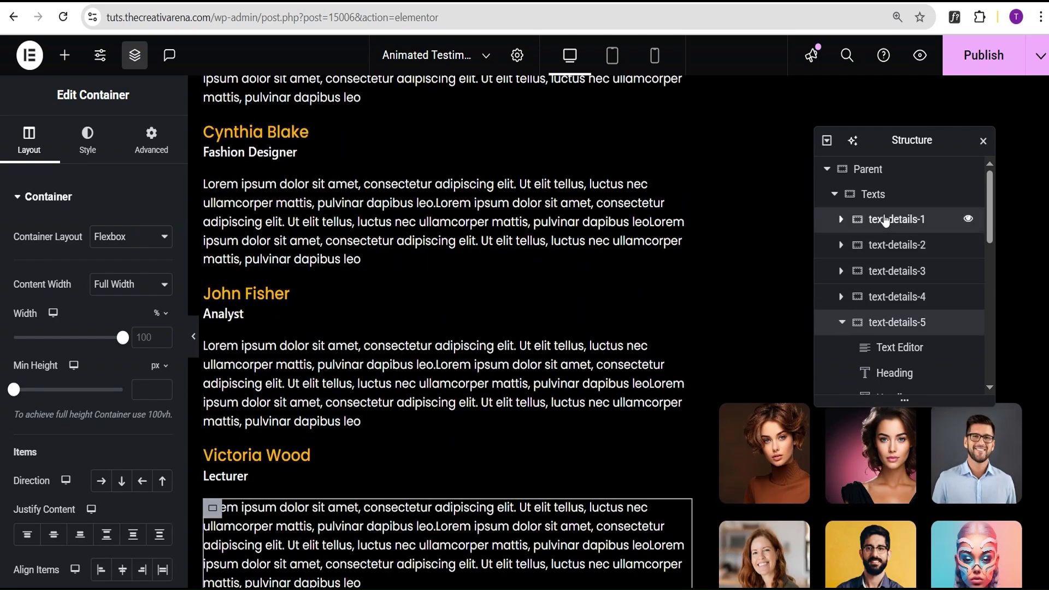
Set the CSS ID of the text-details-1 container to text-1 and copy that ID.
{"action": "left_click", "coordinate": [910, 221]}
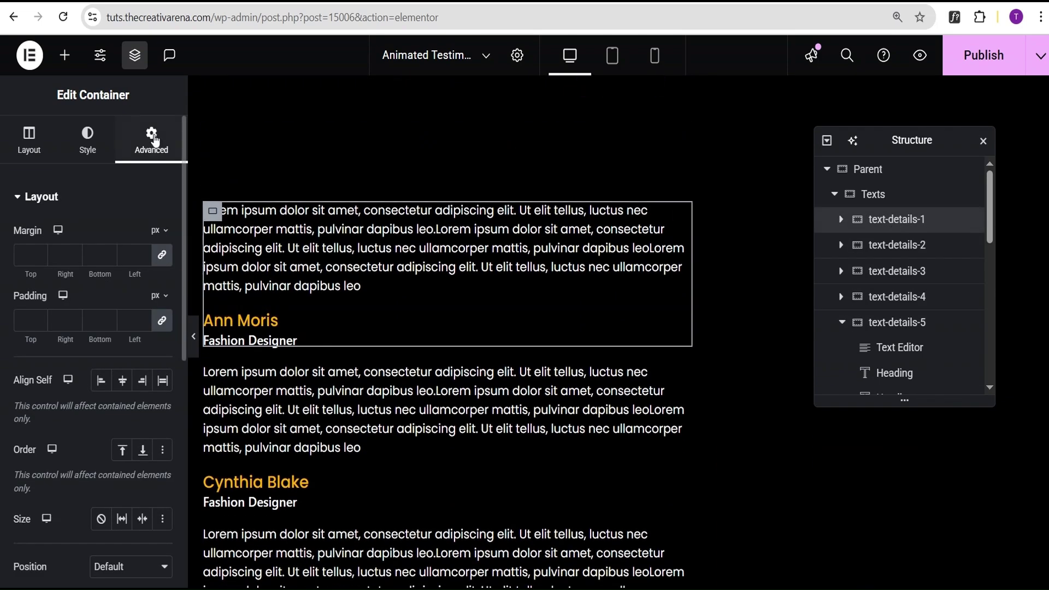
{"action": "scroll", "coordinate": [160, 213], "scroll_direction": "down", "scroll_amount": 4}
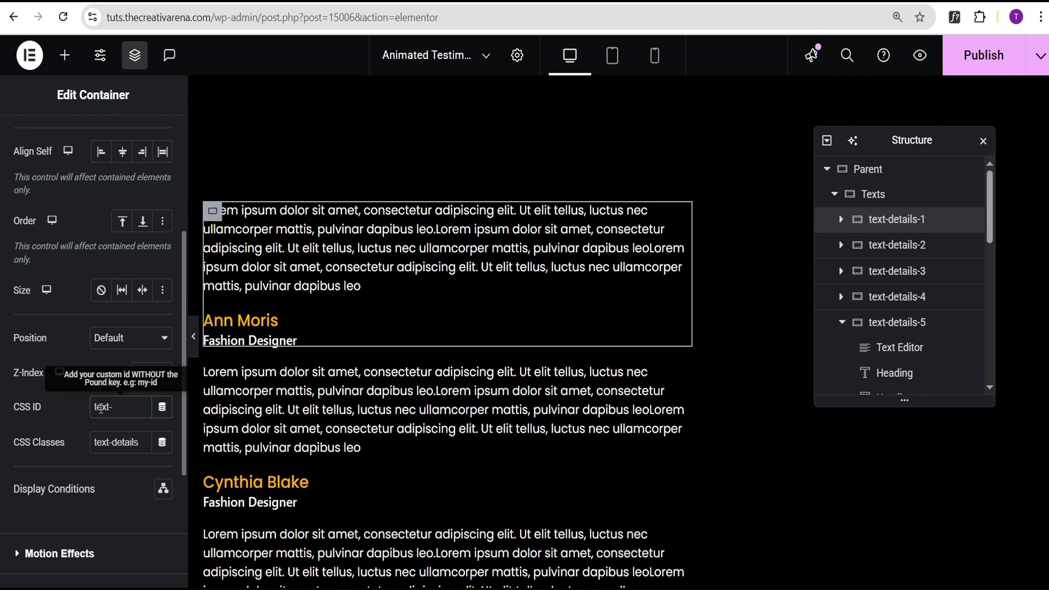
{"action": "triple_click", "coordinate": [129, 407]}
Set the CSS ID of the text-details-2 container to text-2.
{"action": "left_click", "coordinate": [891, 247]}
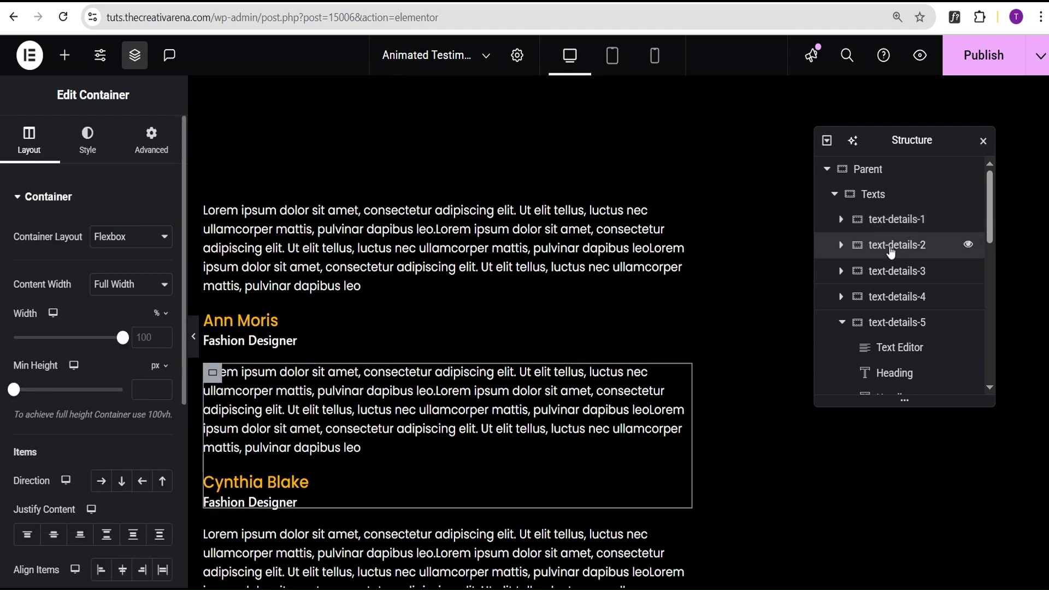
{"action": "left_click", "coordinate": [151, 140]}
{"action": "scroll", "coordinate": [123, 515], "scroll_direction": "down", "scroll_amount": 3}
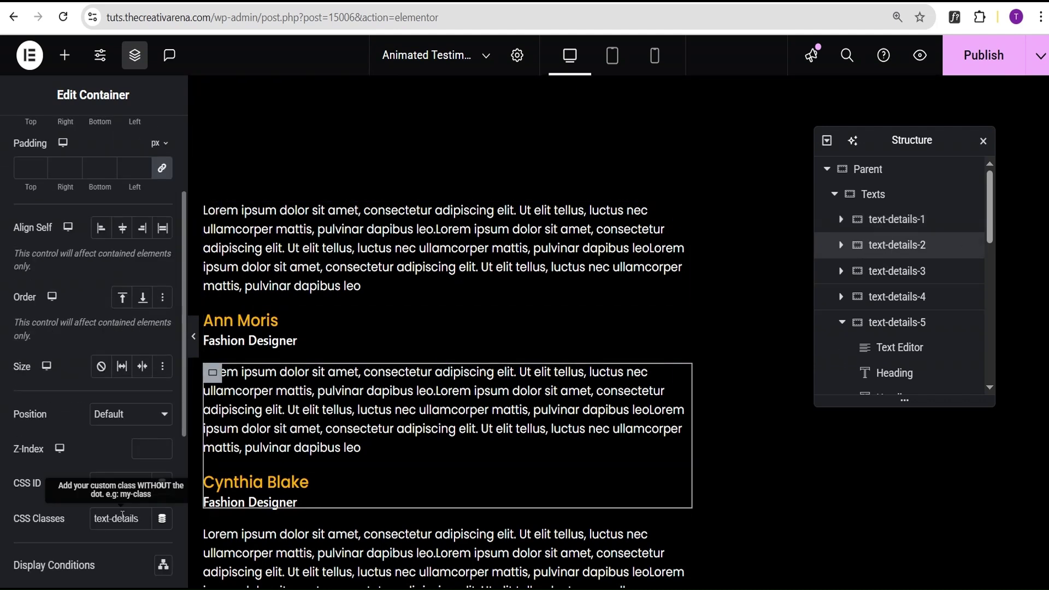
{"action": "left_click", "coordinate": [120, 484]}
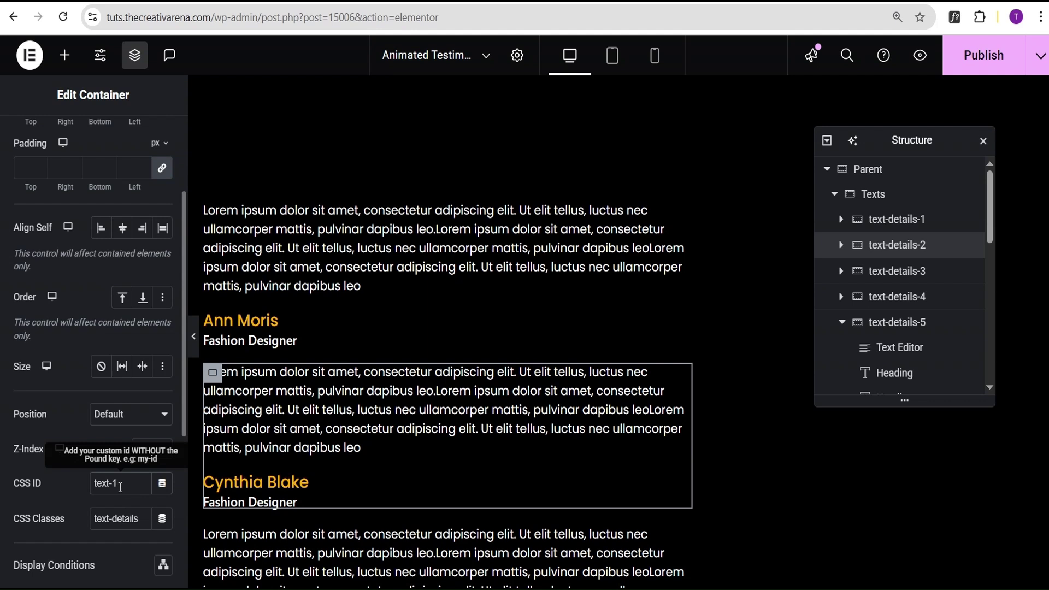
{"action": "type", "text": "text-2"}
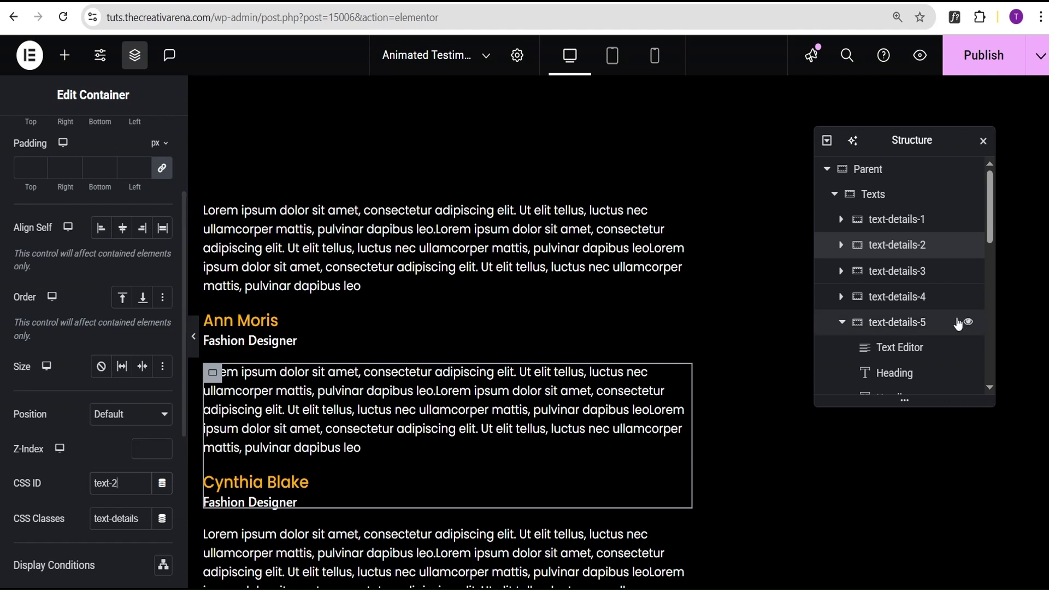
Fill in the CSS ID of the text-details-3 container, following the numbered text- naming pattern.
{"action": "left_click", "coordinate": [908, 272]}
{"action": "left_click", "coordinate": [151, 141]}
{"action": "scroll", "coordinate": [134, 411], "scroll_direction": "down", "scroll_amount": 5}
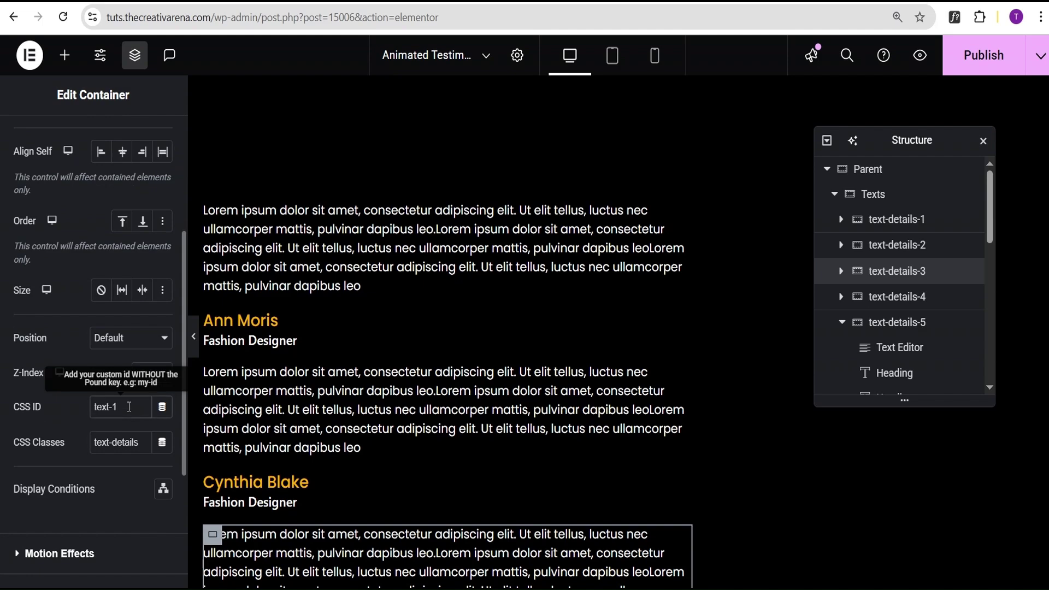
Set the CSS ID of the text-details-4 container to text-4.
{"action": "left_click", "coordinate": [897, 298]}
{"action": "left_click", "coordinate": [145, 145]}
{"action": "scroll", "coordinate": [114, 470], "scroll_direction": "down", "scroll_amount": 3}
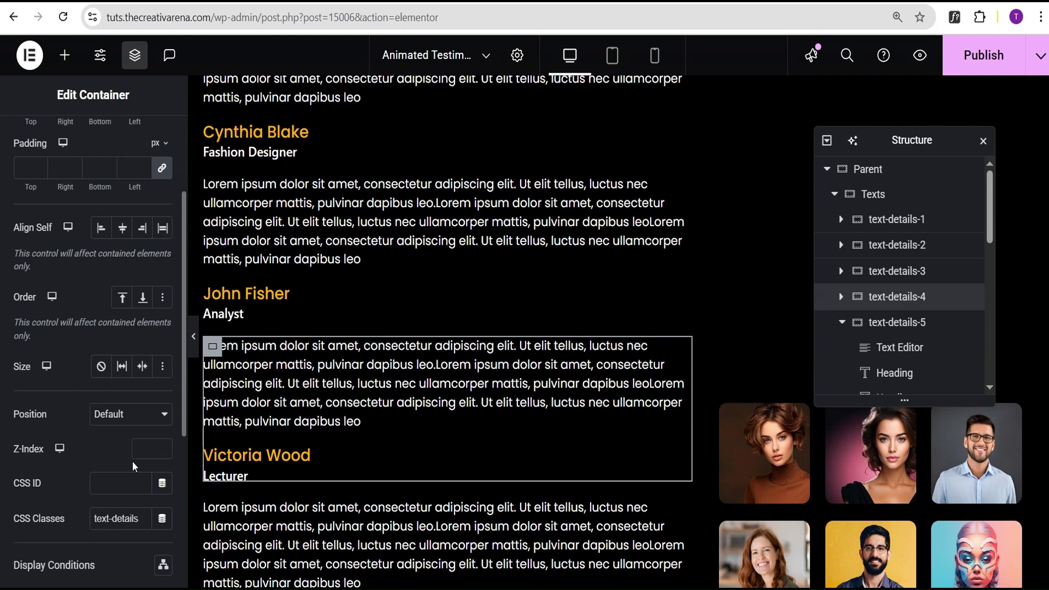
{"action": "left_click", "coordinate": [116, 476]}
{"action": "type", "text": "text-"}
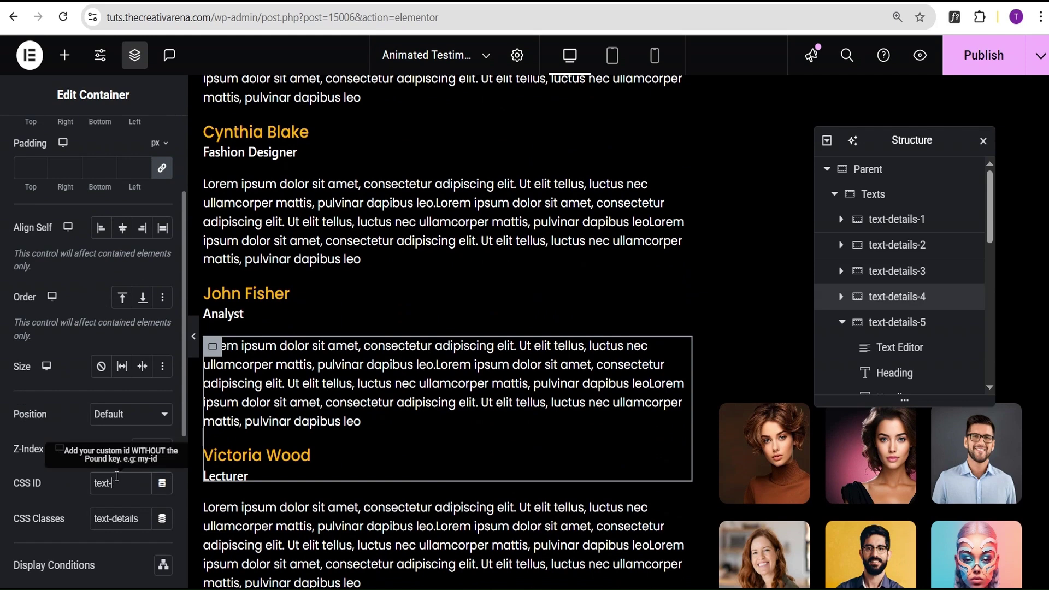
{"action": "type", "text": "4"}
Set the CSS ID of the text-details-5 container to text-5.
{"action": "left_click", "coordinate": [896, 322]}
{"action": "left_click", "coordinate": [145, 141]}
{"action": "scroll", "coordinate": [120, 407], "scroll_direction": "down", "scroll_amount": 4}
{"action": "left_click", "coordinate": [120, 407]}
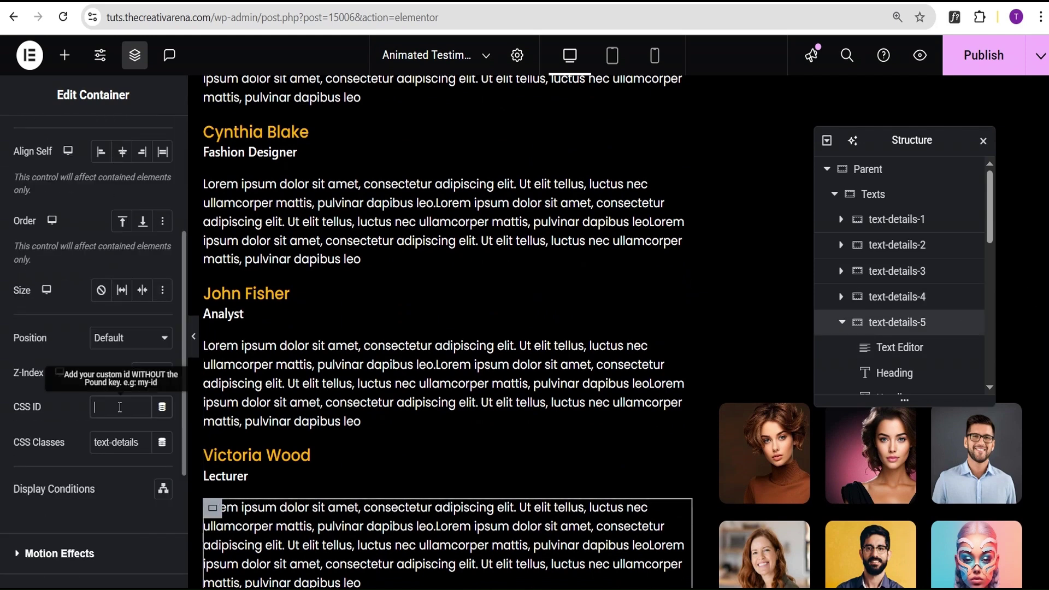
{"action": "type", "text": "text-5"}
Collapse text-details-5 in the page structure and set the CSS ID of the text-details-6 container to text-6.
{"action": "left_click", "coordinate": [841, 322]}
{"action": "left_click", "coordinate": [896, 348]}
{"action": "left_click", "coordinate": [145, 141]}
{"action": "scroll", "coordinate": [120, 407], "scroll_direction": "down", "scroll_amount": 4}
{"action": "left_click", "coordinate": [134, 483]}
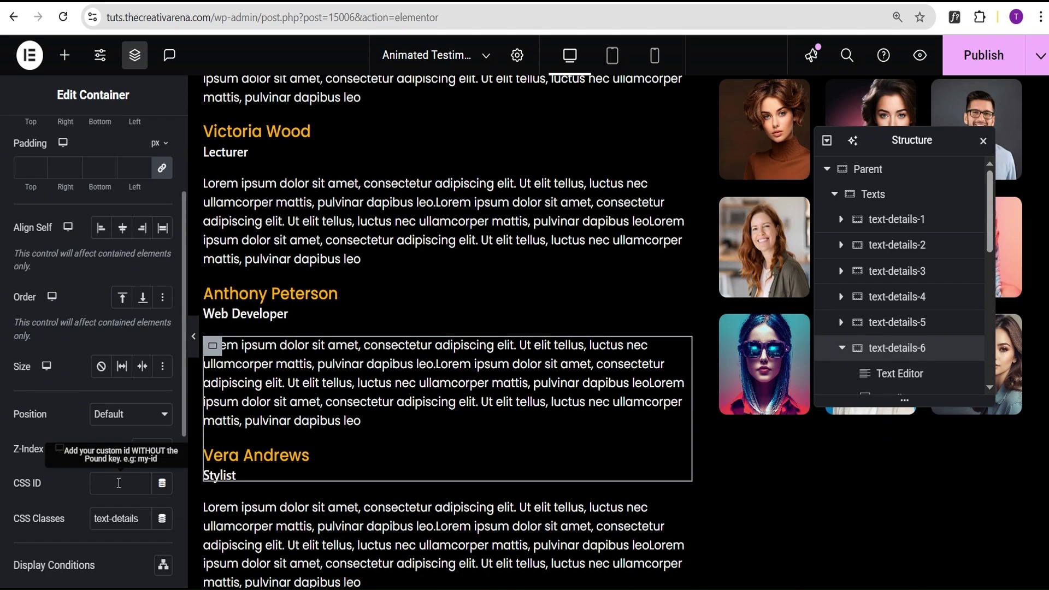
{"action": "type", "text": "text-6"}
Collapse text-details-6 in the page structure and set the CSS ID of the text-details-7 container to text-7.
{"action": "left_click", "coordinate": [841, 348]}
{"action": "left_click", "coordinate": [896, 374]}
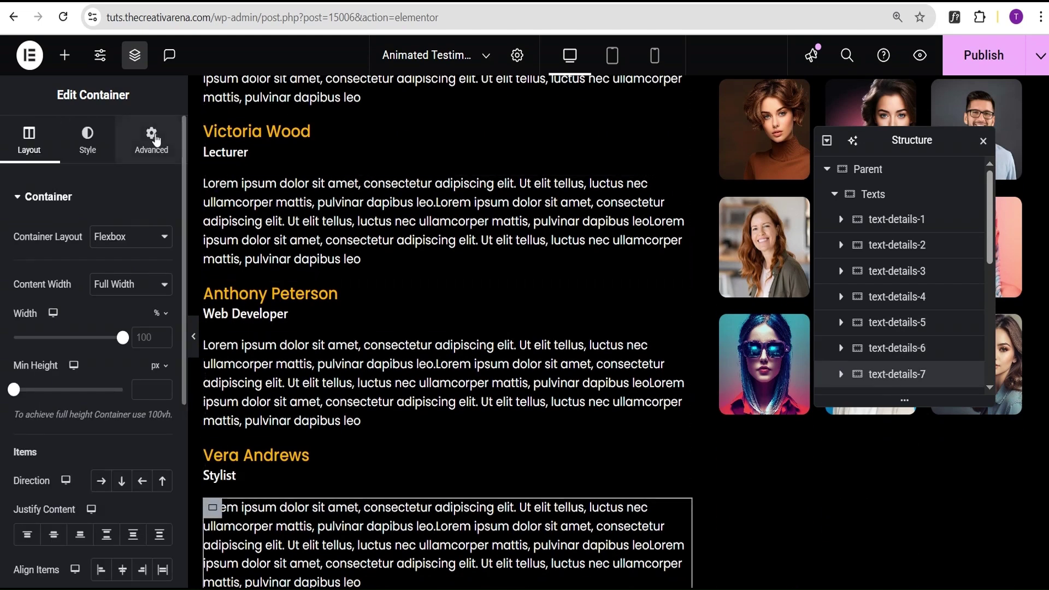
{"action": "left_click", "coordinate": [145, 141]}
{"action": "scroll", "coordinate": [120, 407], "scroll_direction": "down", "scroll_amount": 4}
{"action": "left_click", "coordinate": [126, 407]}
{"action": "type", "text": "text-7"}
Set the CSS ID of the text-details-8 container to text-8.
{"action": "scroll", "coordinate": [901, 273], "scroll_direction": "down", "scroll_amount": 3}
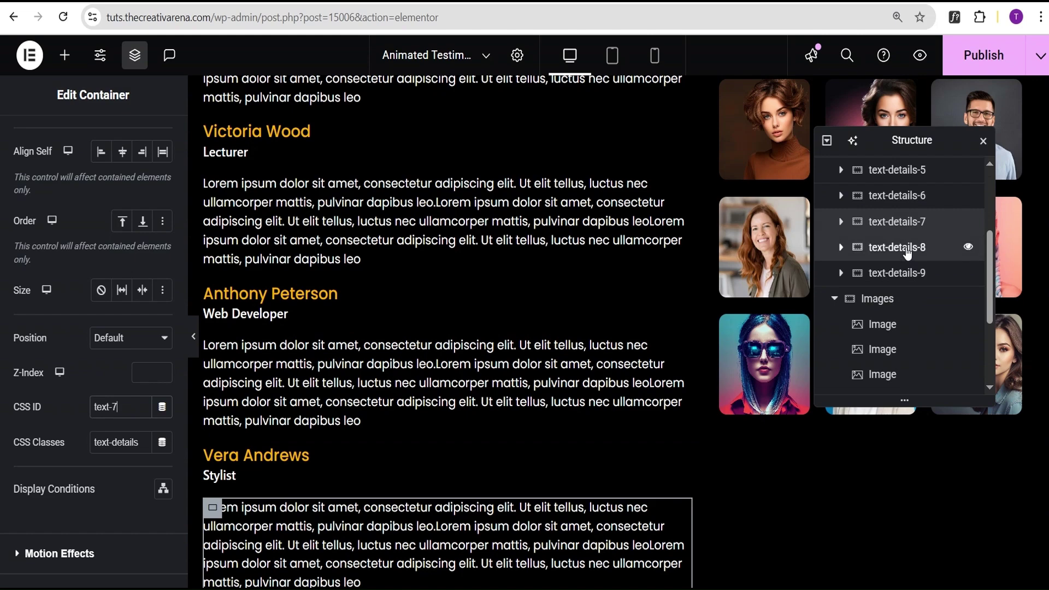
{"action": "left_click", "coordinate": [896, 247]}
{"action": "left_click", "coordinate": [146, 141]}
{"action": "scroll", "coordinate": [119, 407], "scroll_direction": "down", "scroll_amount": 3}
{"action": "left_click", "coordinate": [121, 483]}
{"action": "type", "text": "text-8"}
Set the CSS ID of the text-details-9 container to text-9.
{"action": "left_click", "coordinate": [897, 272]}
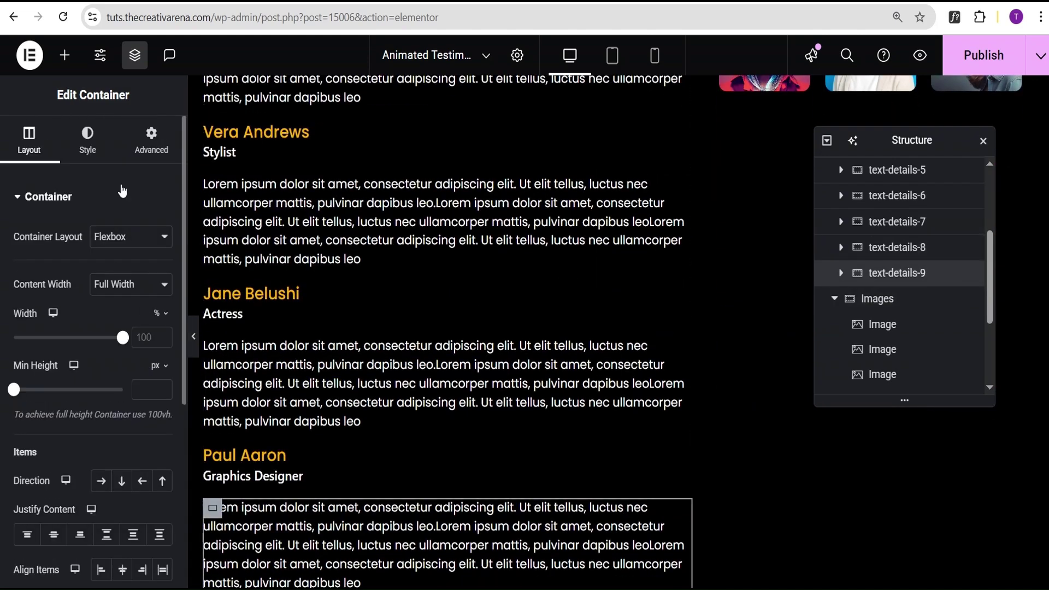
{"action": "left_click", "coordinate": [146, 141]}
{"action": "scroll", "coordinate": [120, 407], "scroll_direction": "down", "scroll_amount": 3}
{"action": "left_click", "coordinate": [125, 410]}
{"action": "type", "text": "text-1"}
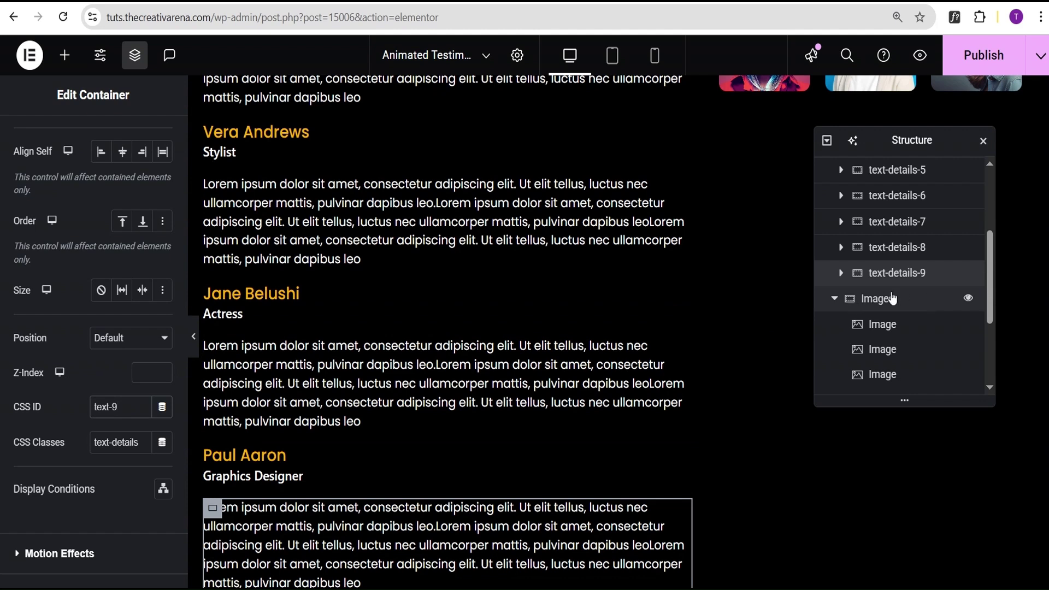
Collapse the Texts container in the page structure and expand Images to select its first image.
{"action": "scroll", "coordinate": [842, 301], "scroll_direction": "up", "scroll_amount": 5}
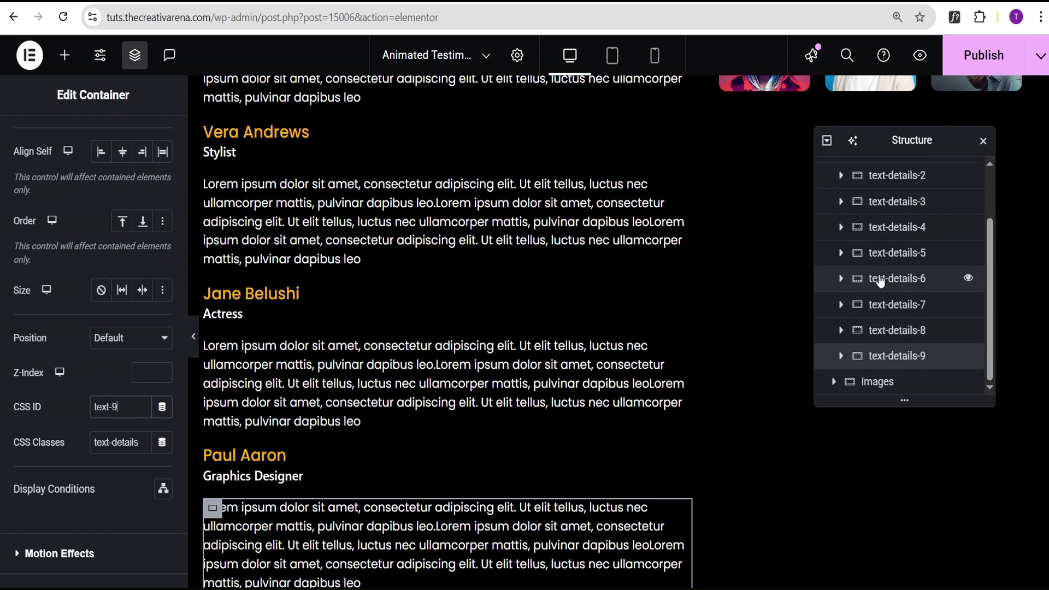
{"action": "left_click", "coordinate": [835, 195]}
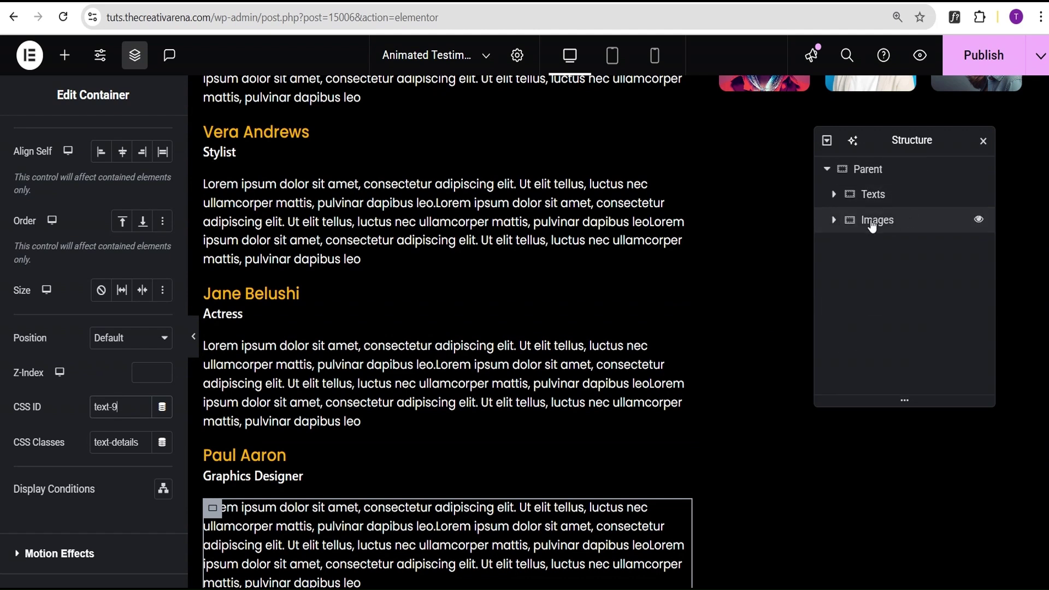
{"action": "left_click", "coordinate": [888, 223]}
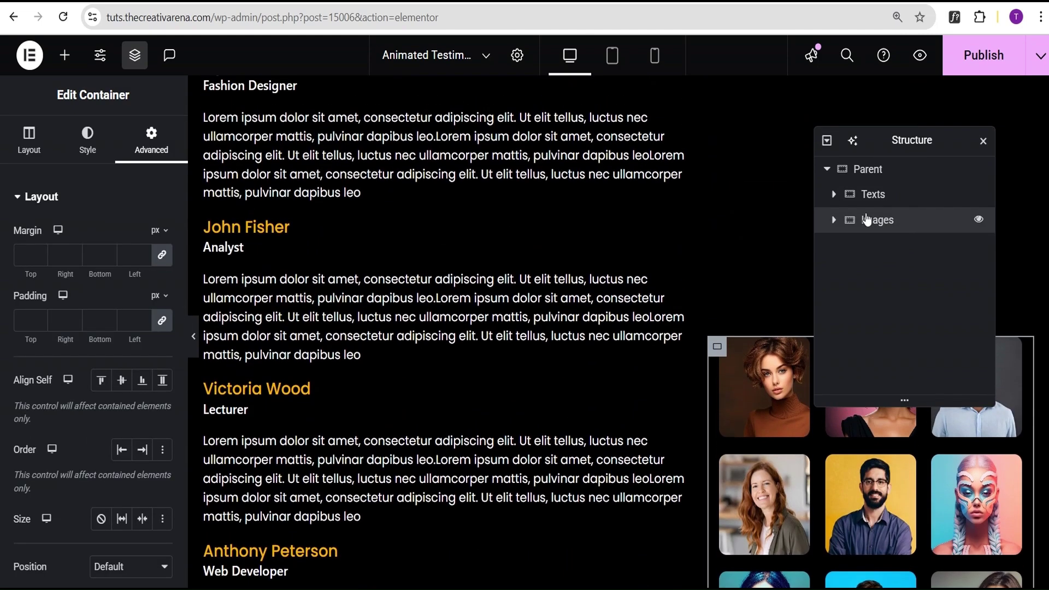
{"action": "left_click", "coordinate": [834, 220]}
{"action": "left_click", "coordinate": [899, 247]}
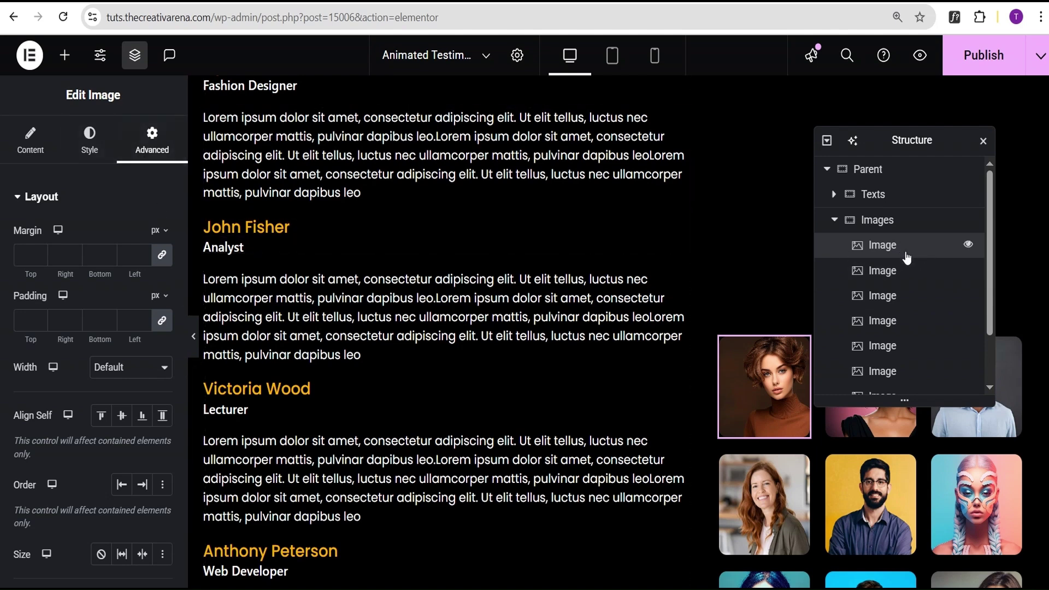
Add the class active after imagetab in the CSS classes of the centre portrait with the yellow background.
{"action": "mouse_move", "coordinate": [908, 469]}
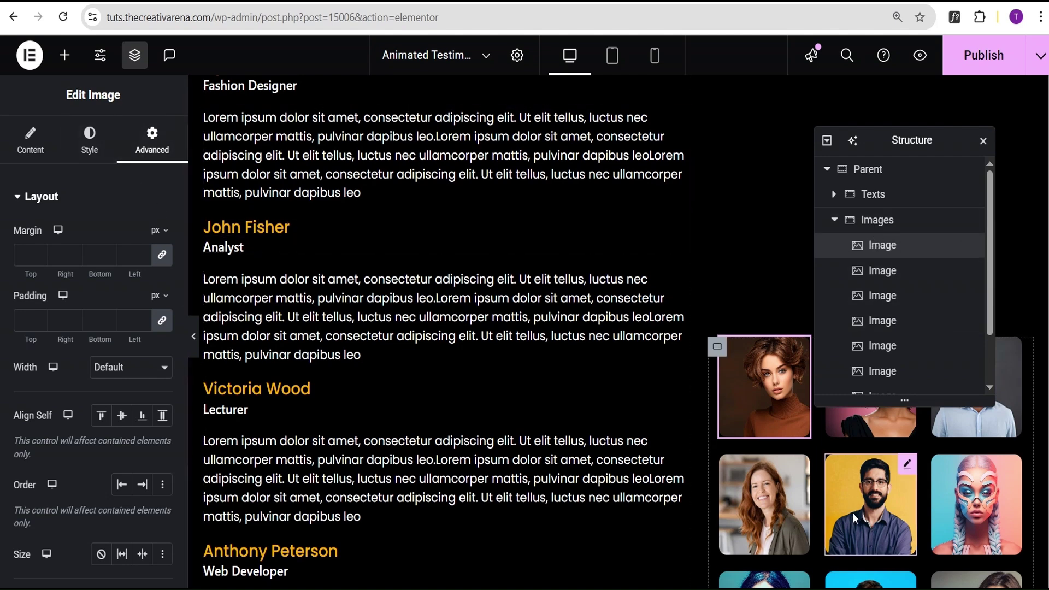
{"action": "left_click", "coordinate": [908, 469]}
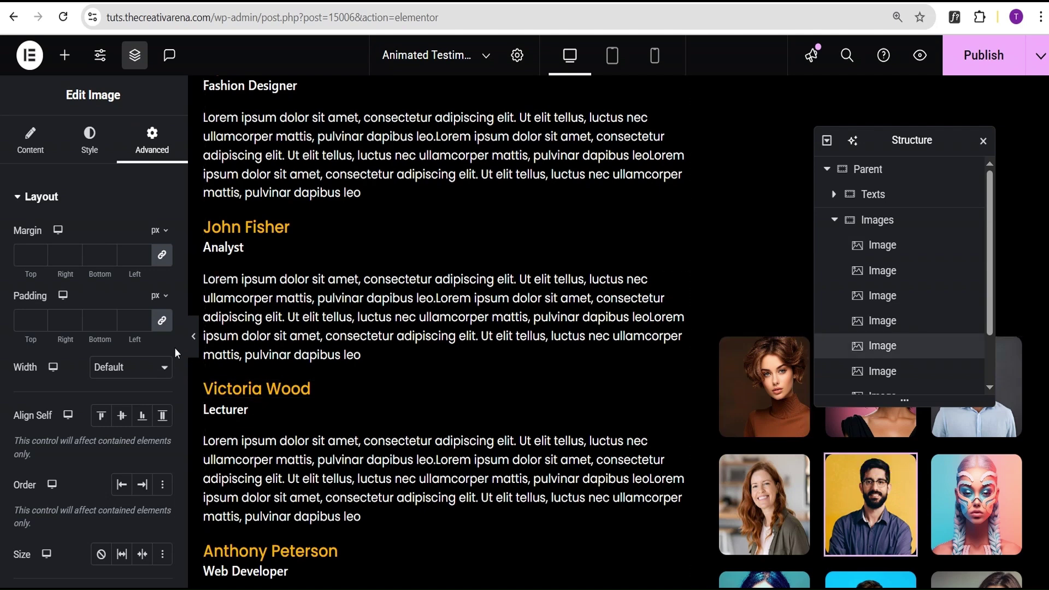
{"action": "scroll", "coordinate": [140, 306], "scroll_direction": "down", "scroll_amount": 3}
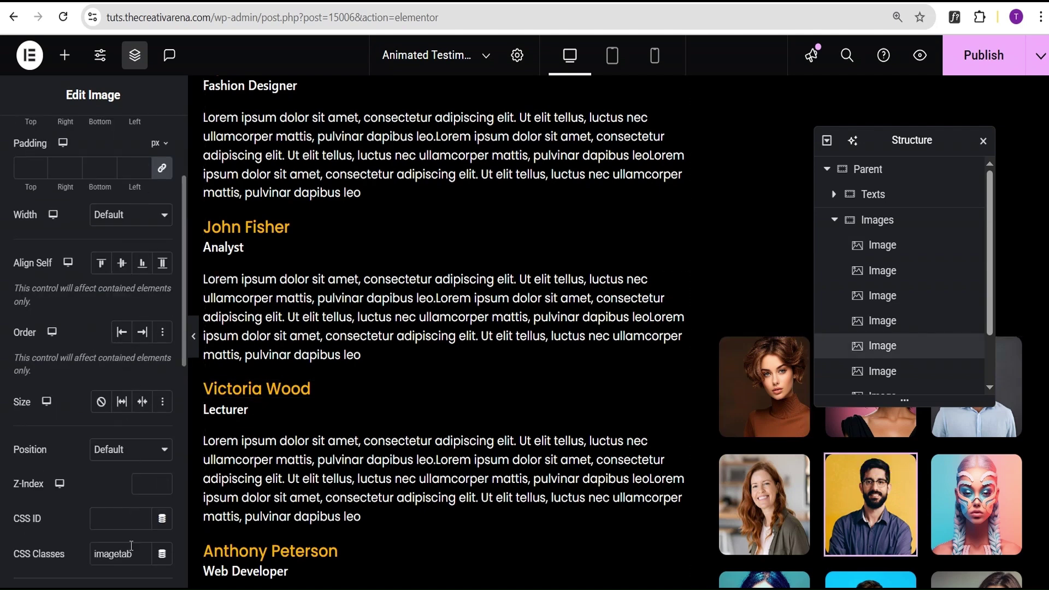
{"action": "scroll", "coordinate": [131, 481], "scroll_direction": "down", "scroll_amount": 2}
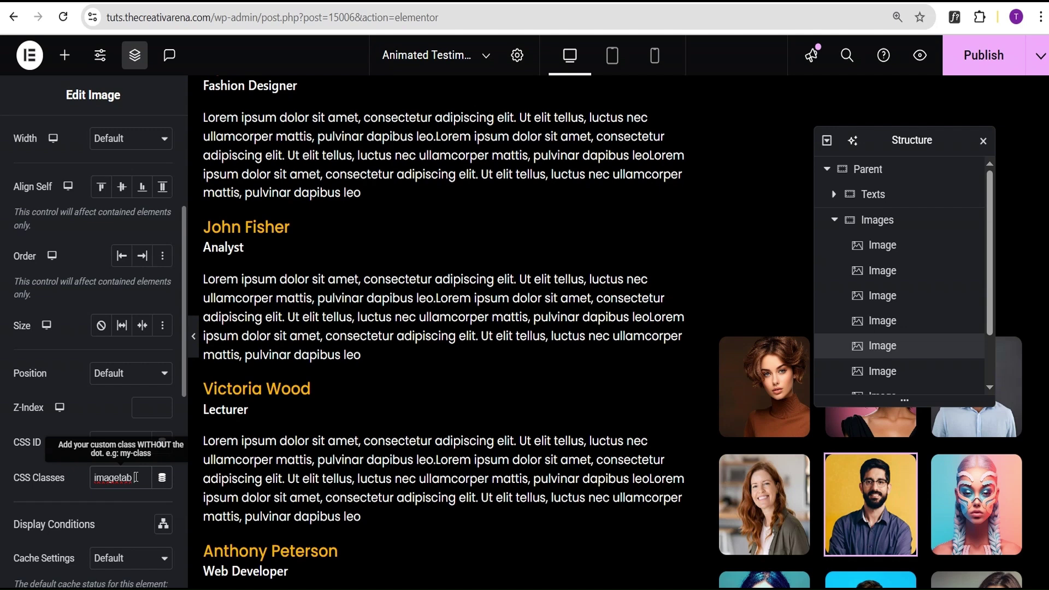
{"action": "type", "text": "ive"}
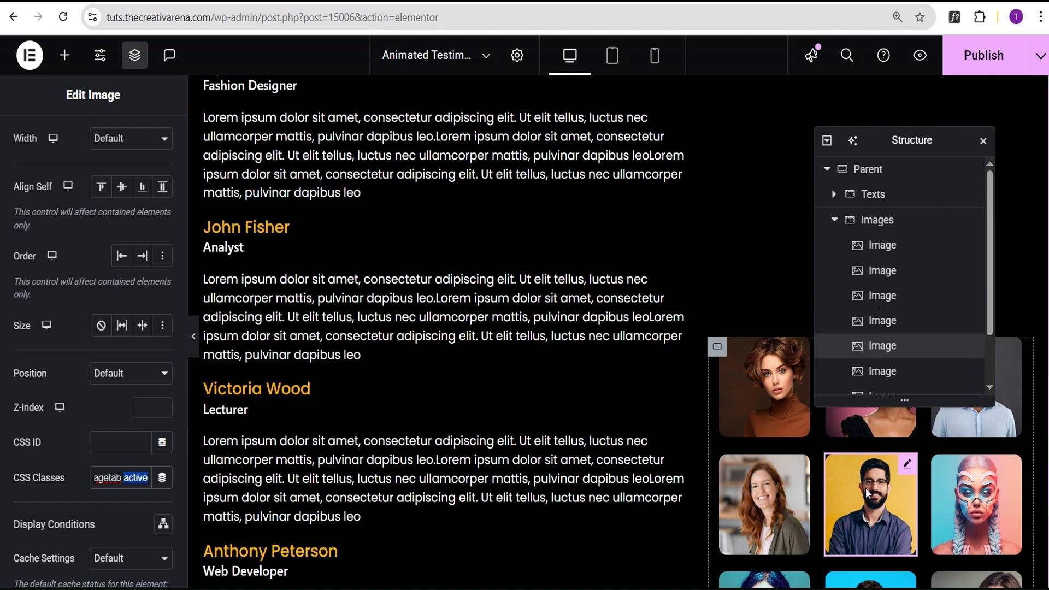
{"action": "left_click", "coordinate": [841, 232]}
{"action": "left_click_drag", "start_coordinate": [835, 218], "coordinate": [842, 231]}
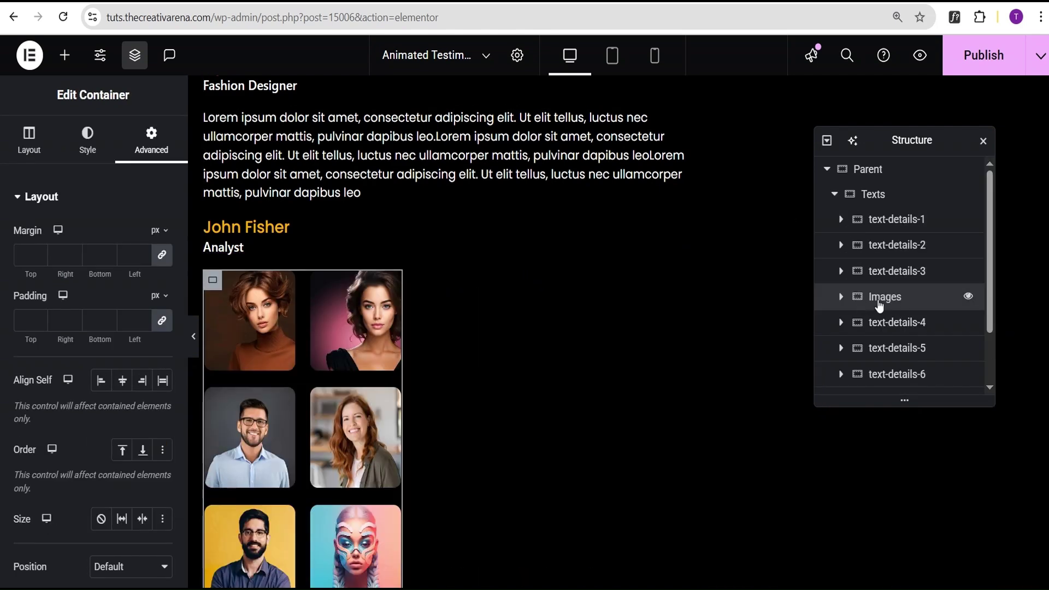
{"action": "left_click_drag", "start_coordinate": [879, 306], "coordinate": [866, 300]}
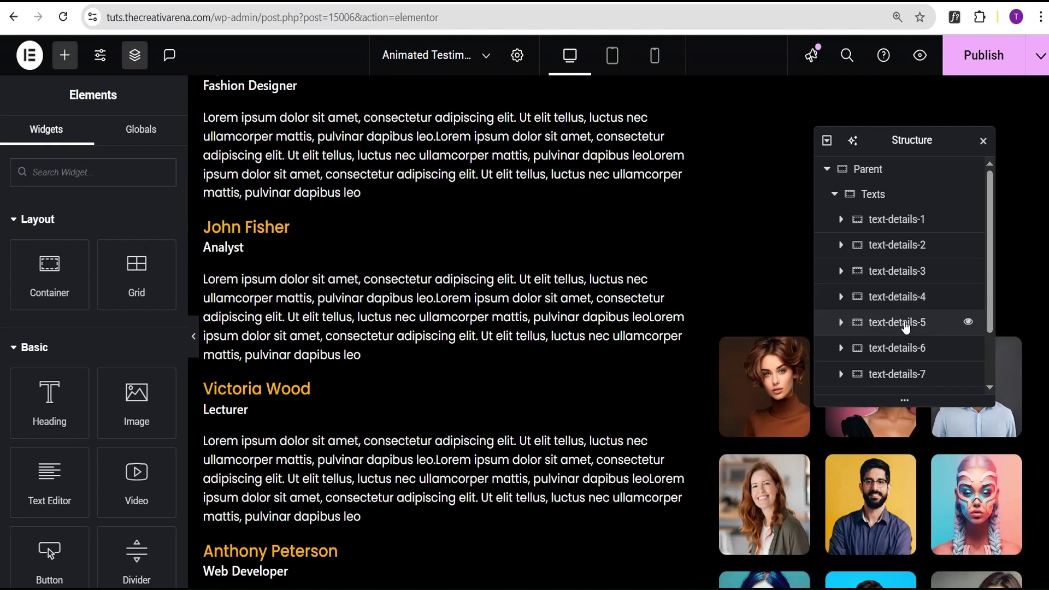
Add the class active after text-details in the CSS classes of the text-details-5 container.
{"action": "left_click", "coordinate": [906, 325]}
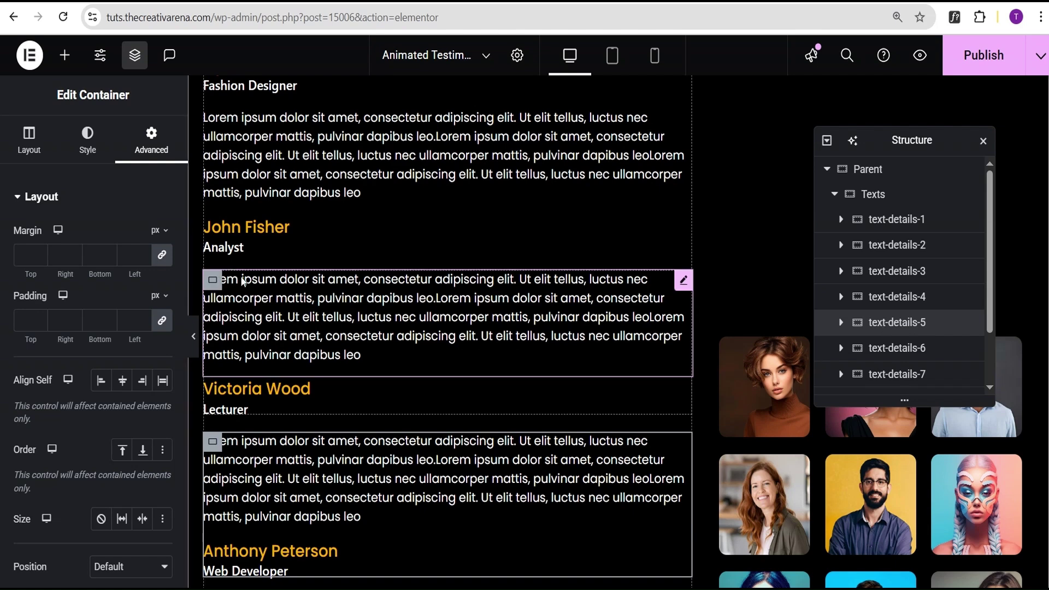
{"action": "scroll", "coordinate": [149, 326], "scroll_direction": "down", "scroll_amount": 3}
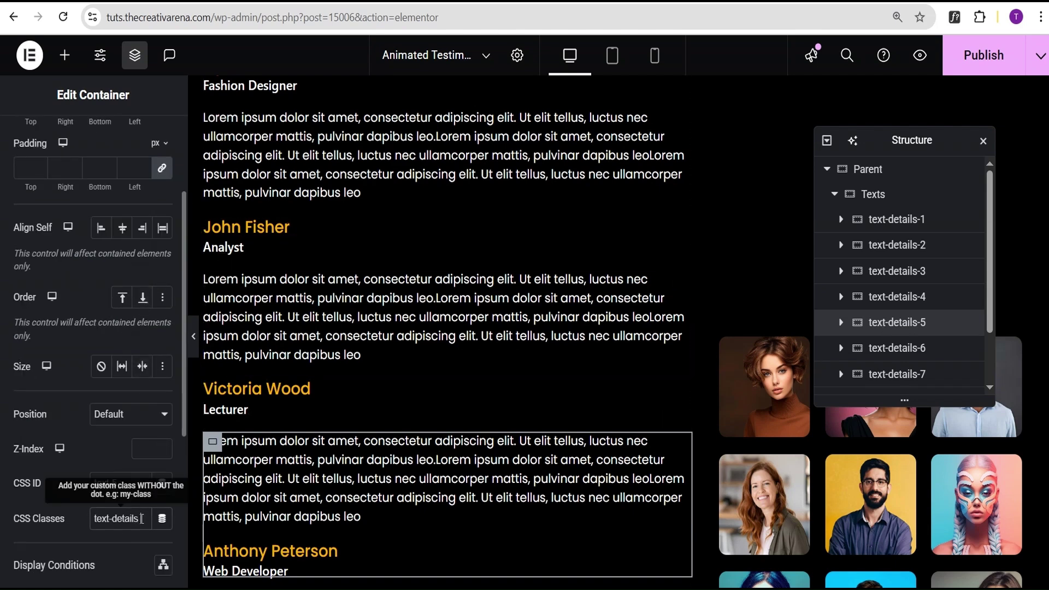
{"action": "type", "text": "active"}
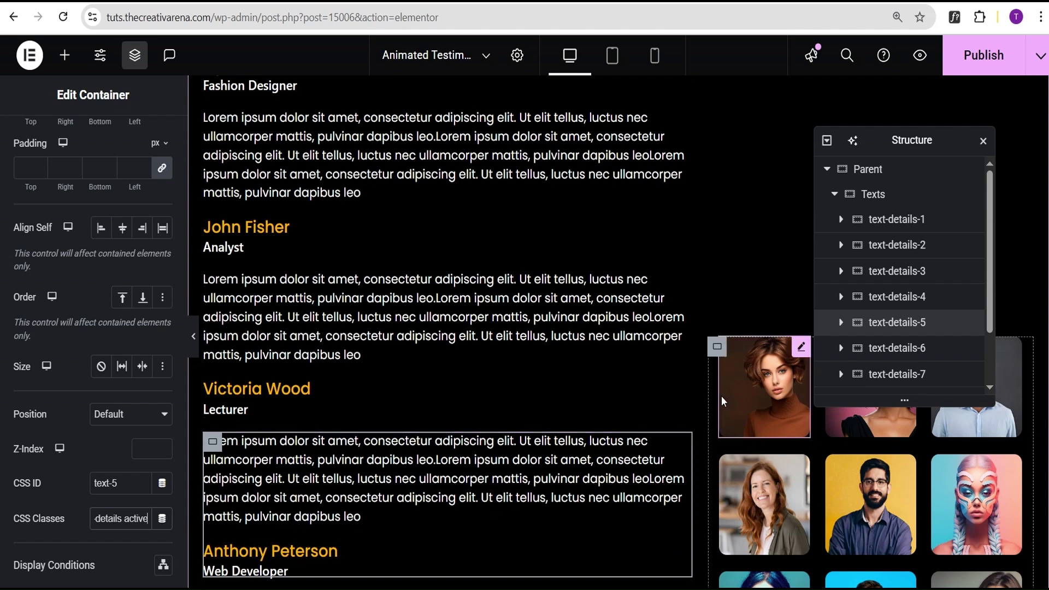
Give the first portrait the custom attribute data-tab|1 and copy the attribute text.
{"action": "left_click", "coordinate": [790, 382]}
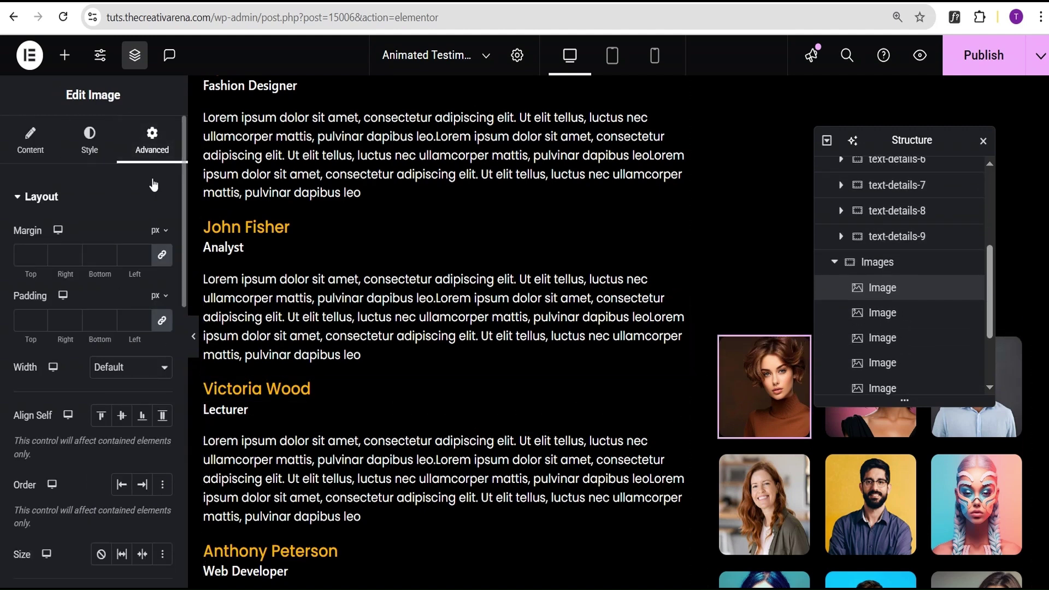
{"action": "scroll", "coordinate": [120, 411], "scroll_direction": "down", "scroll_amount": 10}
{"action": "scroll", "coordinate": [112, 426], "scroll_direction": "down", "scroll_amount": 3}
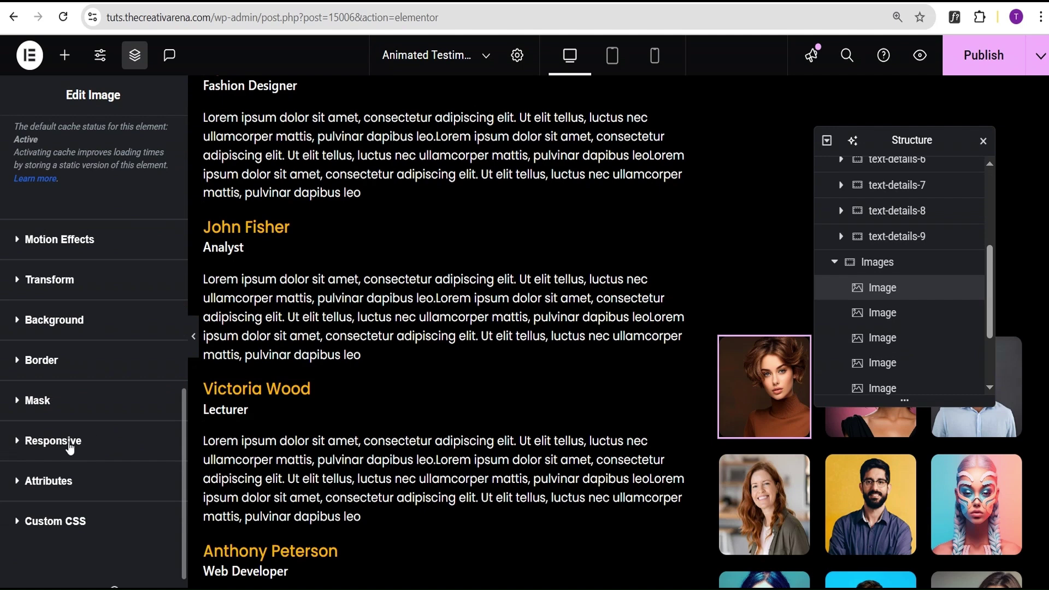
{"action": "left_click", "coordinate": [63, 482]}
{"action": "scroll", "coordinate": [65, 497], "scroll_direction": "down", "scroll_amount": 4}
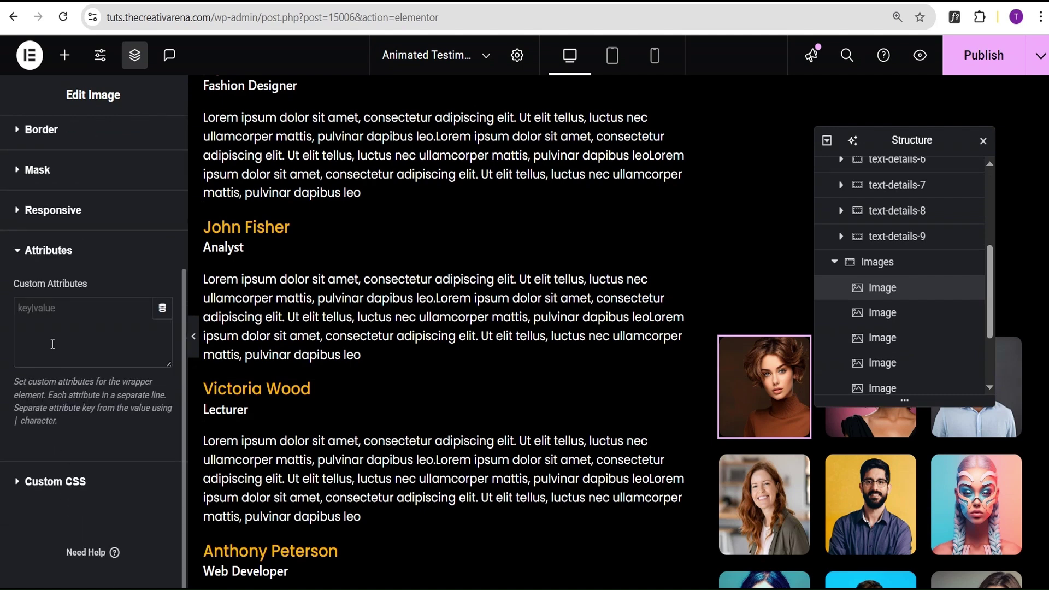
{"action": "type", "text": "data-tab|1"}
{"action": "key", "text": "ctrl+a"}
{"action": "key", "text": "ctrl+c"}
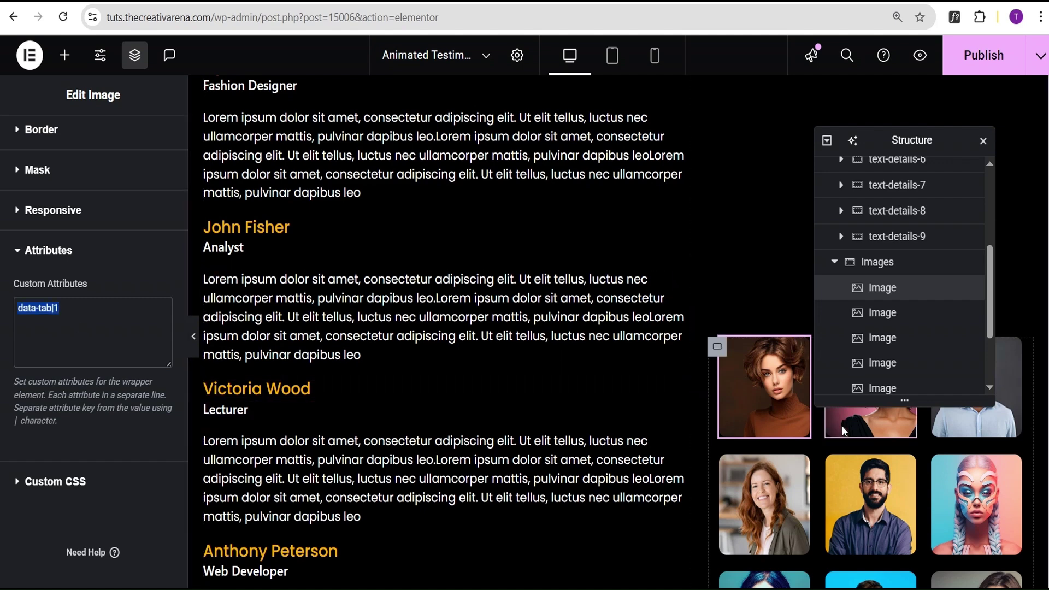
Paste the copied attribute into the second portrait's custom attributes and make it data-tab|2.
{"action": "left_click", "coordinate": [860, 431]}
{"action": "left_click", "coordinate": [151, 140]}
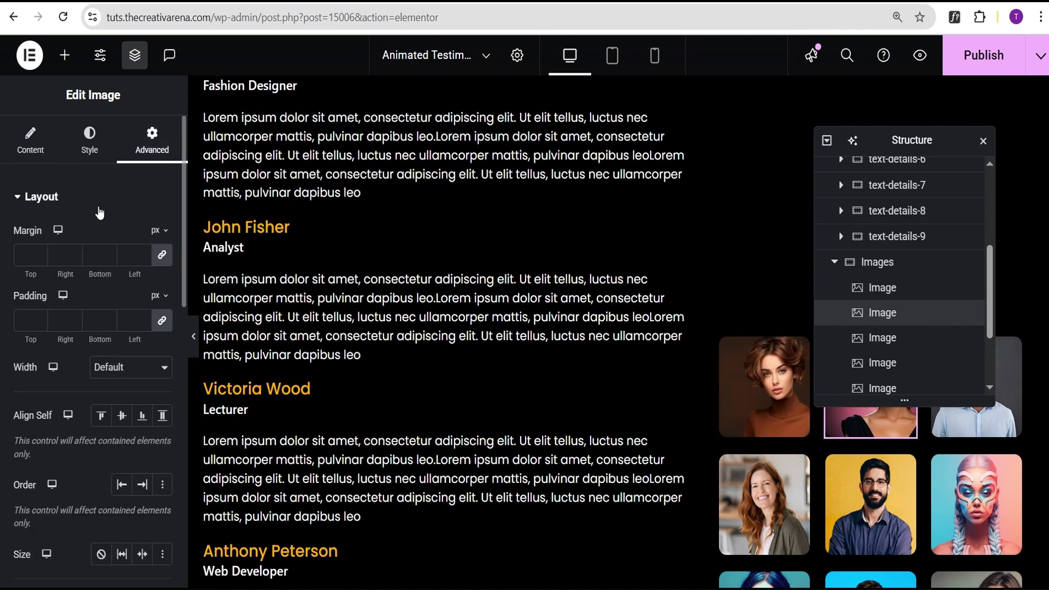
{"action": "left_click", "coordinate": [87, 202]}
{"action": "left_click", "coordinate": [61, 493]}
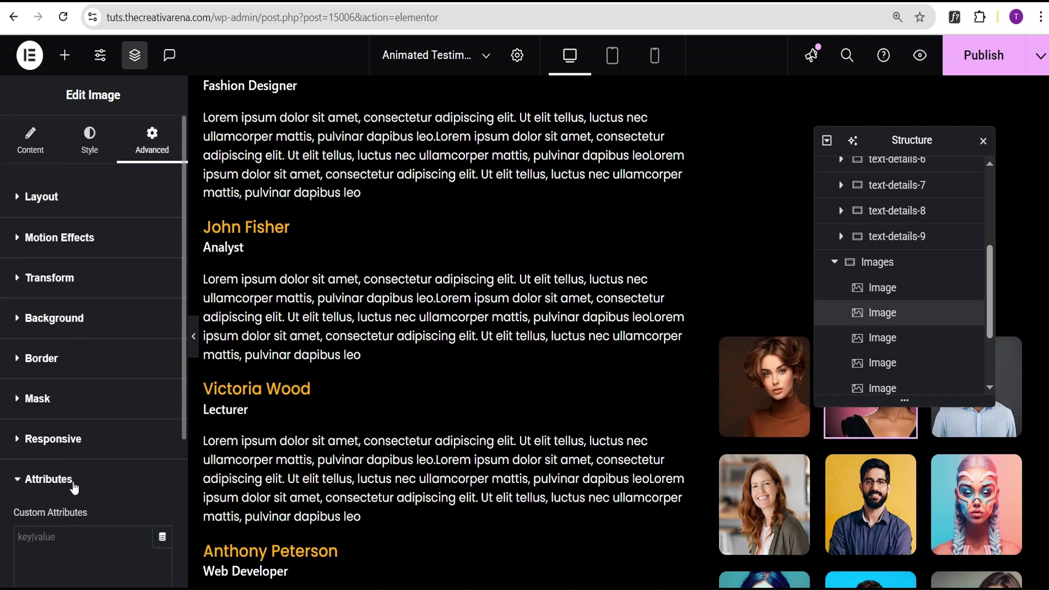
{"action": "scroll", "coordinate": [60, 470], "scroll_direction": "down", "scroll_amount": 1}
{"action": "left_click", "coordinate": [75, 471]}
{"action": "key", "text": "ctrl+v"}
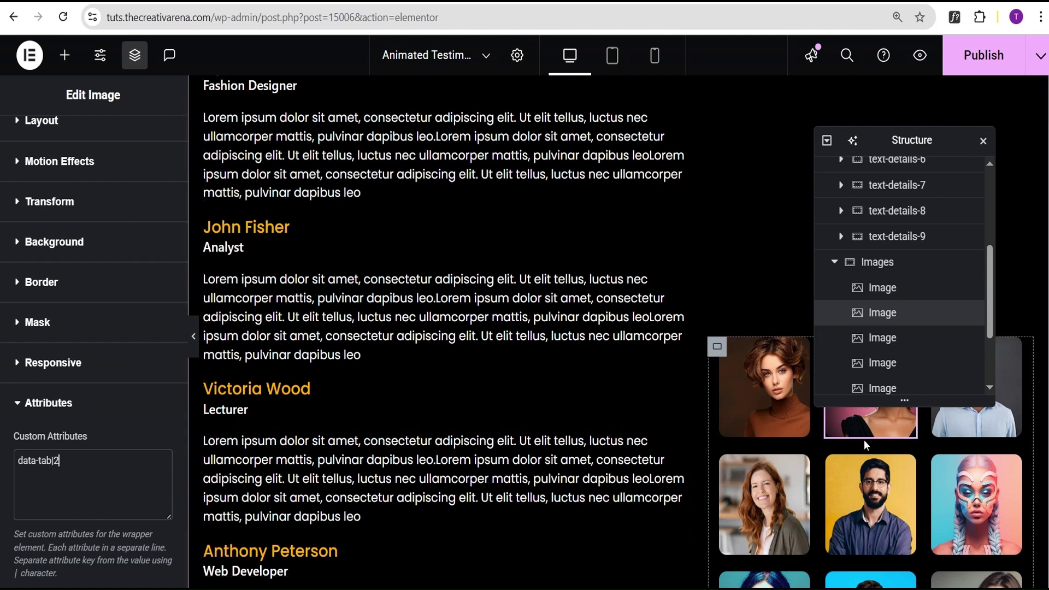
Paste the copied attribute into the third portrait's custom attributes and make it data-tab|3.
{"action": "left_click", "coordinate": [977, 417]}
{"action": "left_click", "coordinate": [151, 140]}
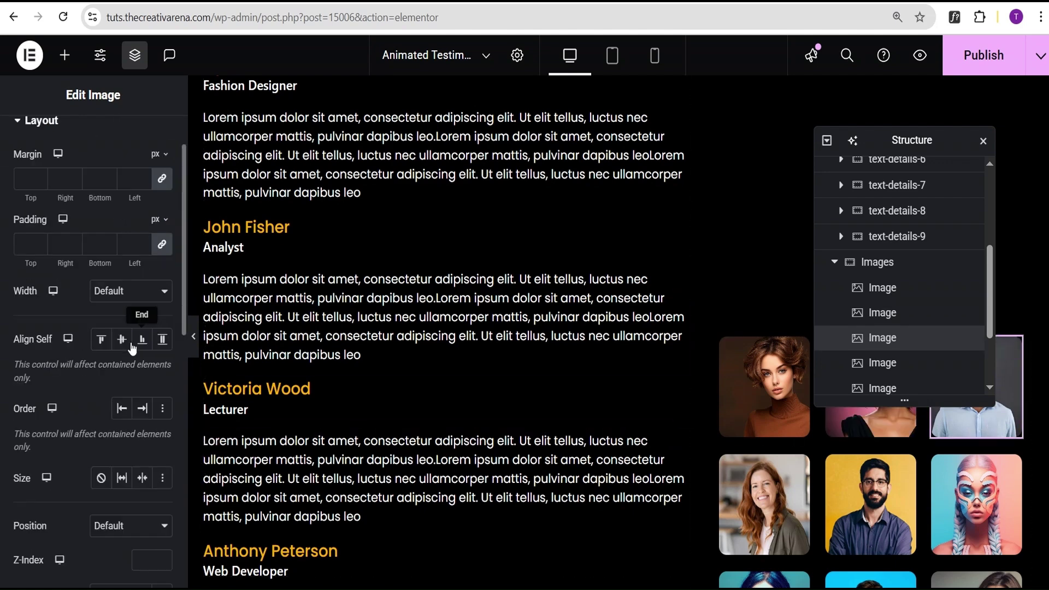
{"action": "scroll", "coordinate": [130, 383], "scroll_direction": "down", "scroll_amount": 5}
{"action": "scroll", "coordinate": [122, 405], "scroll_direction": "down", "scroll_amount": 4}
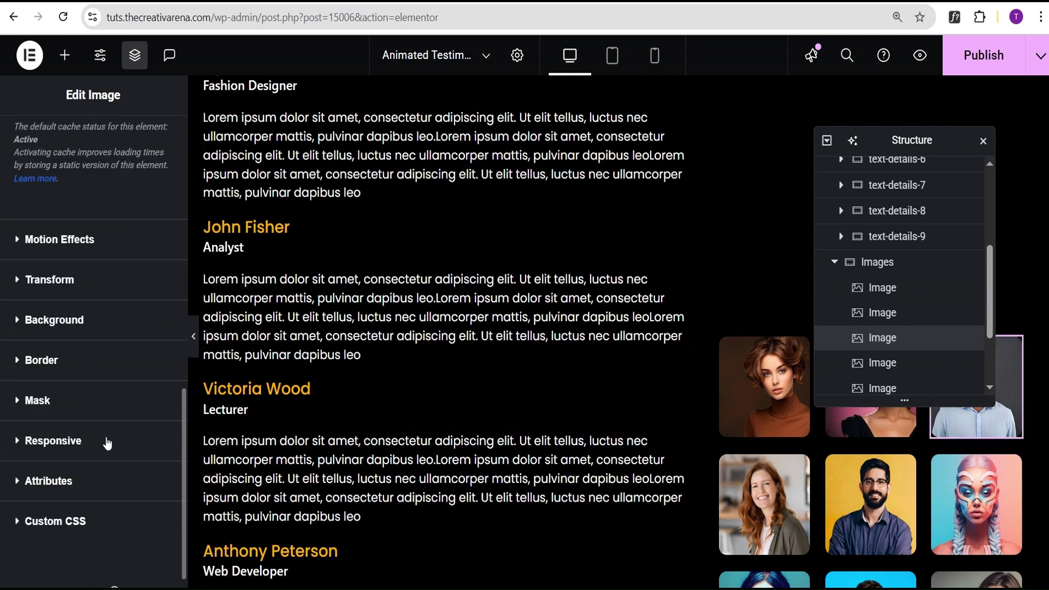
{"action": "left_click", "coordinate": [93, 478]}
{"action": "scroll", "coordinate": [65, 449], "scroll_direction": "down", "scroll_amount": 3}
{"action": "left_click", "coordinate": [59, 407]}
{"action": "key", "text": "ctrl+v"}
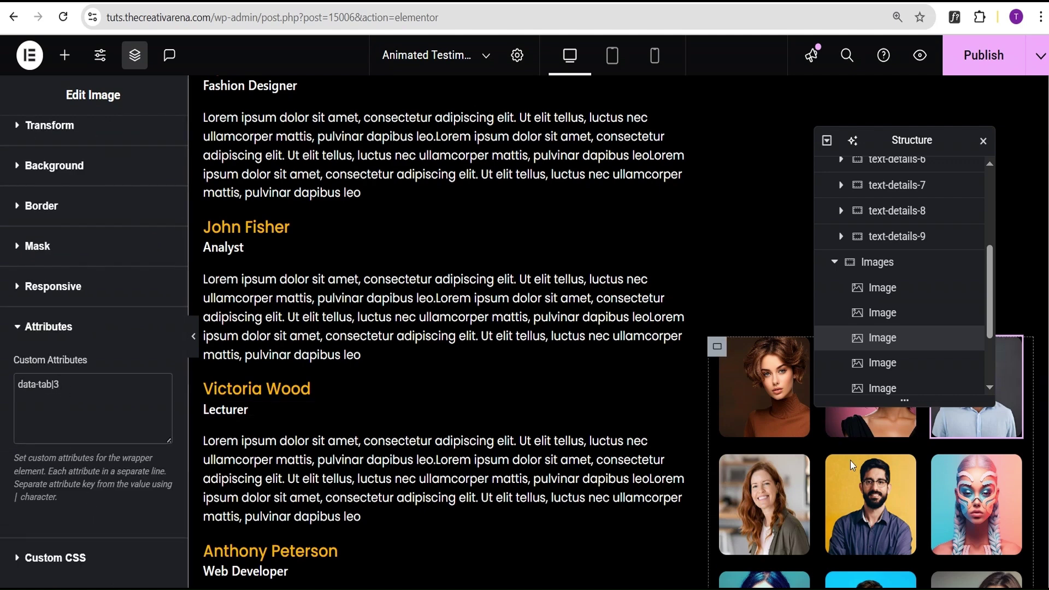
Paste the copied data-tab attribute into the custom attributes of the fourth portrait.
{"action": "left_click", "coordinate": [764, 462]}
{"action": "left_click", "coordinate": [150, 140]}
{"action": "scroll", "coordinate": [109, 482], "scroll_direction": "down", "scroll_amount": 5}
{"action": "left_click", "coordinate": [85, 332]}
{"action": "key", "text": "ctrl+v"}
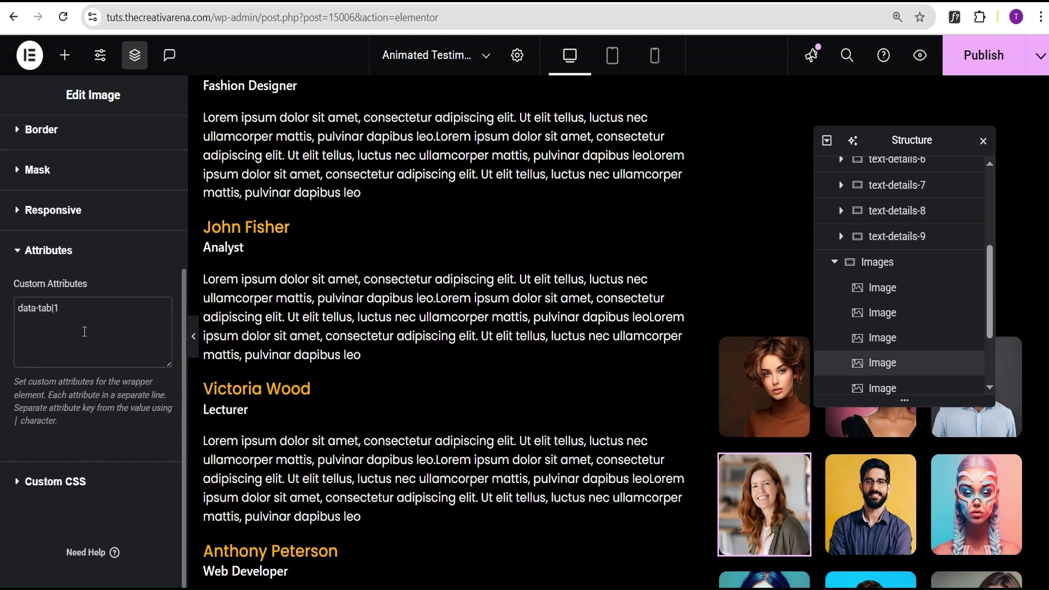
Set the custom attribute of the fifth portrait, in the grid's centre, to data-tab|5.
{"action": "left_click", "coordinate": [870, 503]}
{"action": "left_click", "coordinate": [141, 195]}
{"action": "left_click", "coordinate": [101, 474]}
{"action": "left_click", "coordinate": [77, 319]}
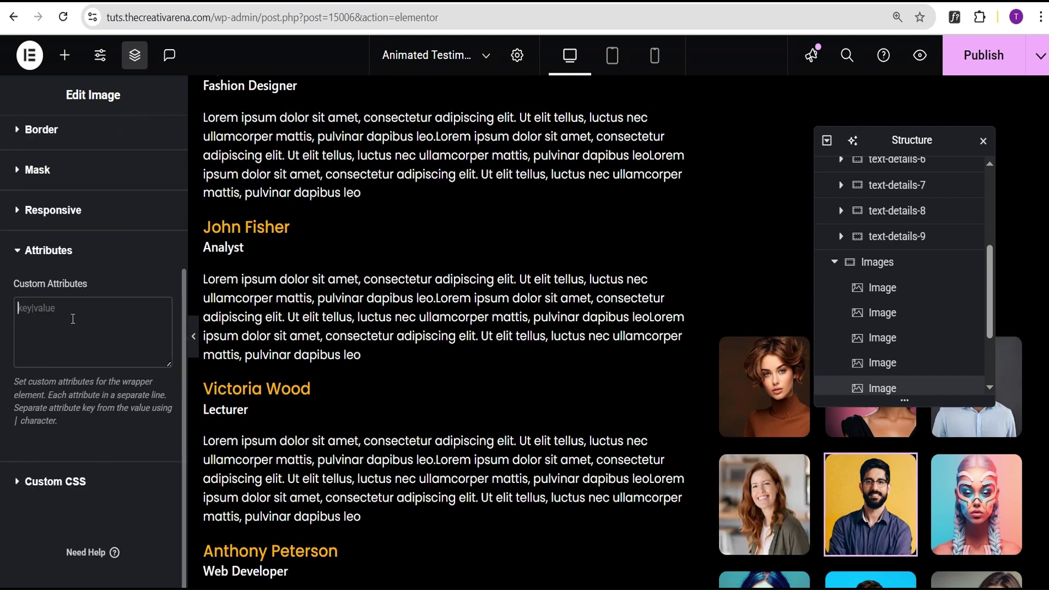
{"action": "key", "text": "ctrl+v"}
{"action": "key", "text": "BackSpace"}
{"action": "type", "text": "5"}
Paste the data-tab attribute into the sixth portrait's custom attributes and remove its copied number.
{"action": "left_click", "coordinate": [977, 504]}
{"action": "left_click", "coordinate": [51, 198]}
{"action": "left_click", "coordinate": [49, 403]}
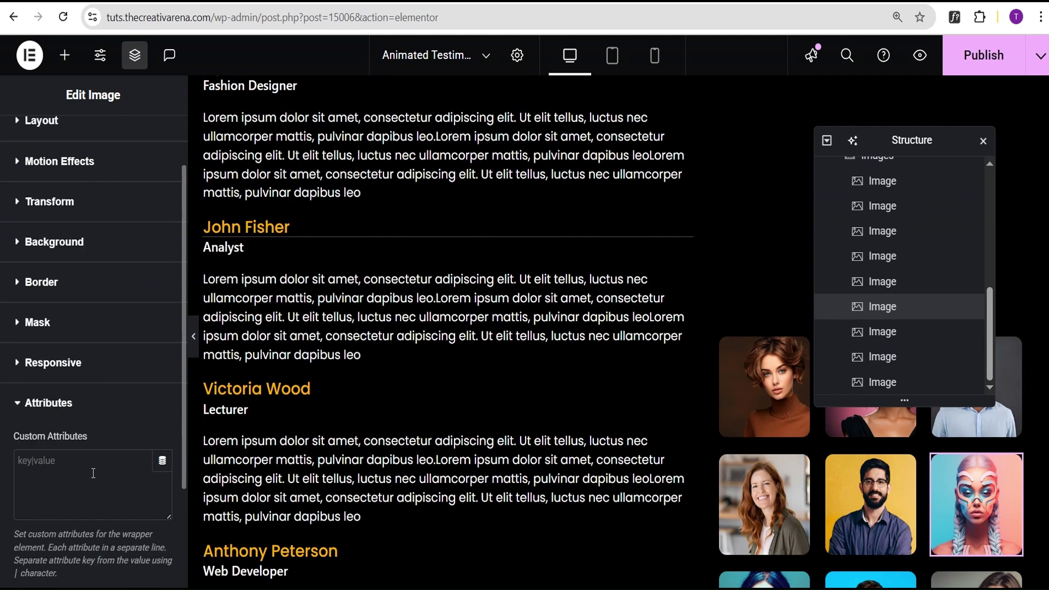
{"action": "left_click", "coordinate": [92, 465]}
{"action": "key", "text": "ctrl+v"}
{"action": "key", "text": "BackSpace"}
Paste the data-tab attribute into the seventh portrait's custom attributes and replace its copied number.
{"action": "scroll", "coordinate": [764, 469], "scroll_direction": "down", "scroll_amount": 3}
{"action": "left_click", "coordinate": [764, 469]}
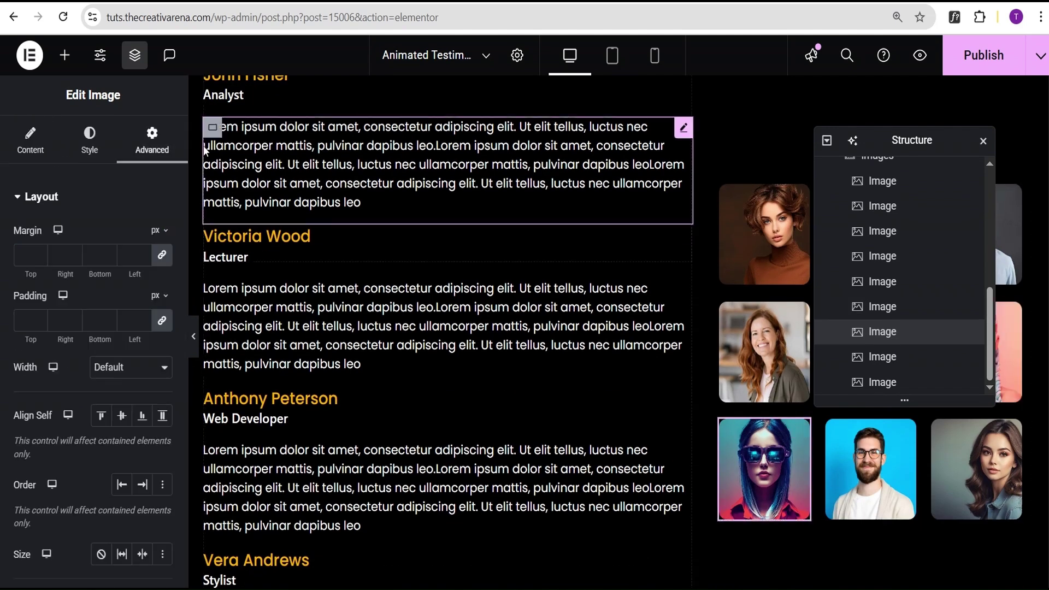
{"action": "scroll", "coordinate": [106, 475], "scroll_direction": "down", "scroll_amount": 5}
{"action": "left_click", "coordinate": [90, 518]}
{"action": "left_click", "coordinate": [48, 435]}
{"action": "left_click", "coordinate": [86, 534]}
{"action": "key", "text": "ctrl+v"}
{"action": "key", "text": "BackSpace"}
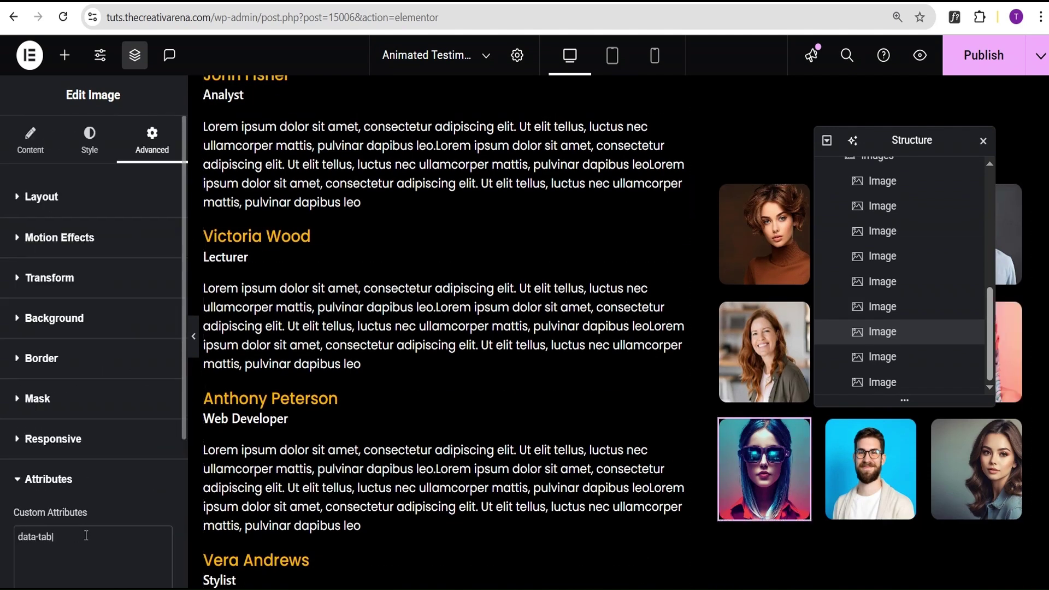
{"action": "type", "text": "4"}
Add the data-tab custom attribute with the value 8 to the eighth portrait.
{"action": "left_click", "coordinate": [870, 470]}
{"action": "left_click", "coordinate": [98, 470]}
{"action": "left_click", "coordinate": [102, 534]}
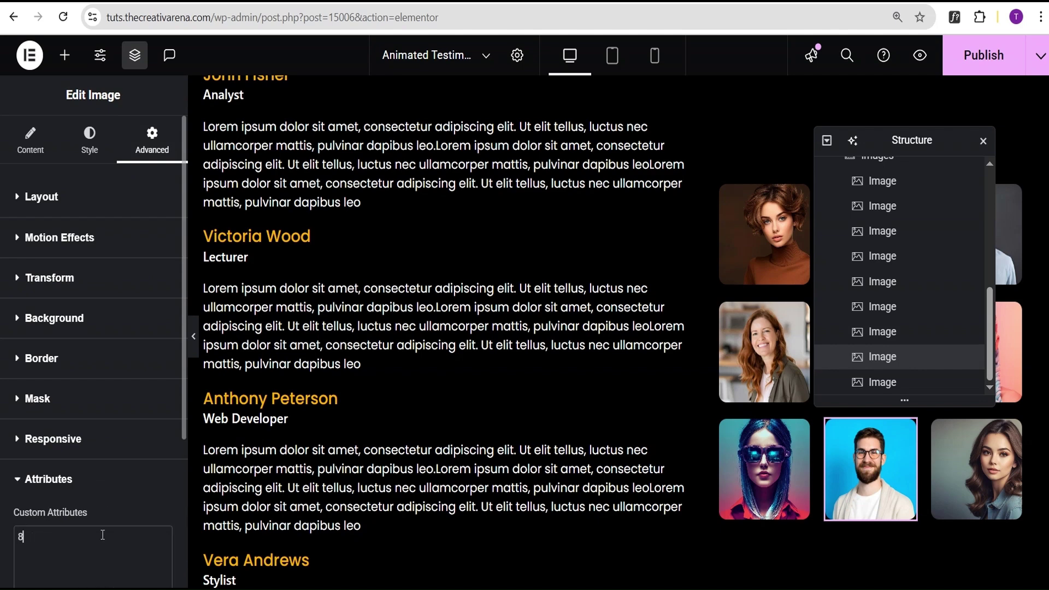
{"action": "key", "text": "ctrl+v"}
Set the custom attribute of the ninth portrait, the last in the grid, to data-tab|9.
{"action": "left_click", "coordinate": [977, 470]}
{"action": "left_click", "coordinate": [152, 141]}
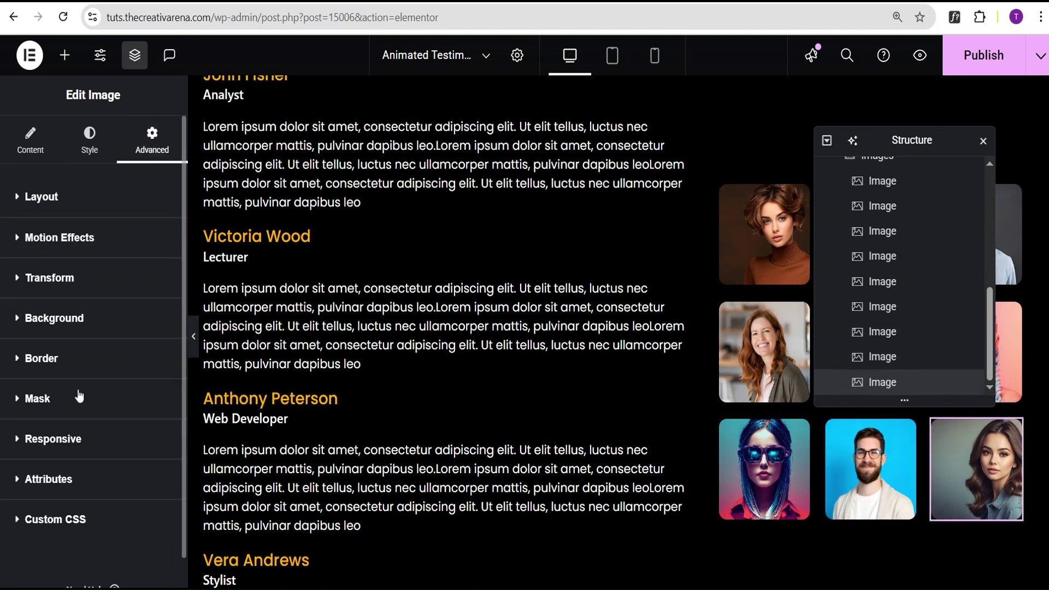
{"action": "left_click", "coordinate": [48, 479]}
{"action": "left_click", "coordinate": [82, 538]}
{"action": "key", "text": "ctrl+v"}
{"action": "key", "text": "BackSpace"}
{"action": "type", "text": "9"}
{"action": "scroll", "coordinate": [820, 351], "scroll_direction": "down", "scroll_amount": 2}
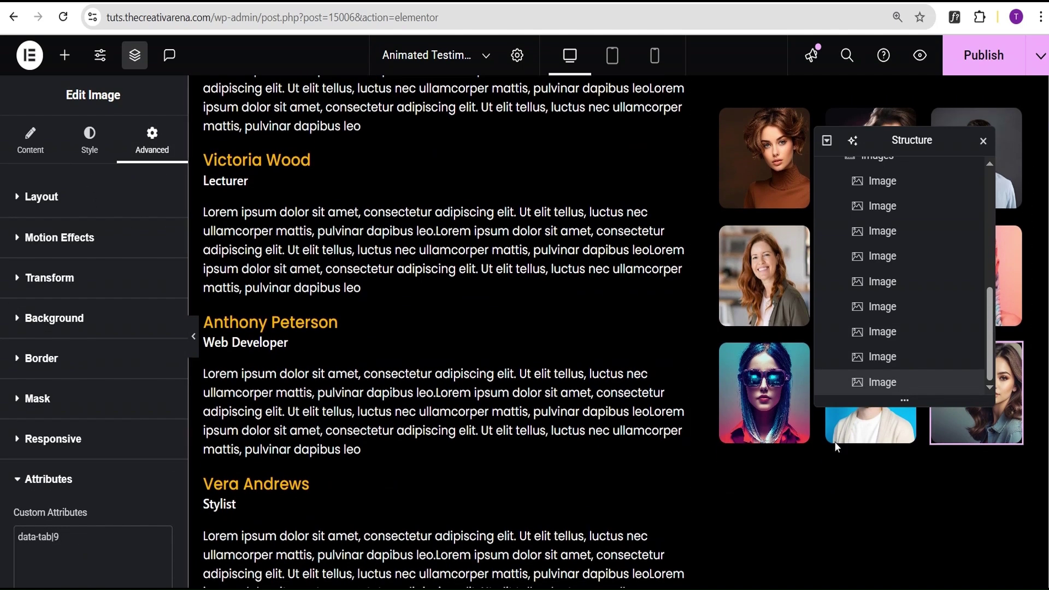
{"action": "scroll", "coordinate": [697, 327], "scroll_direction": "up", "scroll_amount": 5}
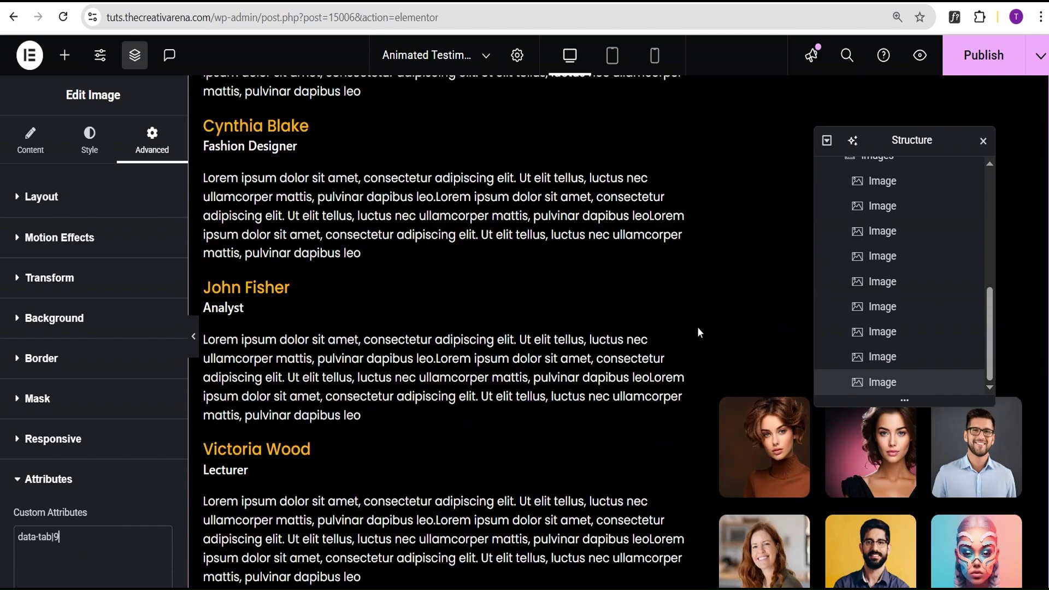
Add an HTML widget in the empty area below the testimonial section.
{"action": "scroll", "coordinate": [696, 326], "scroll_direction": "down", "scroll_amount": 5}
{"action": "scroll", "coordinate": [698, 327], "scroll_direction": "down", "scroll_amount": 8}
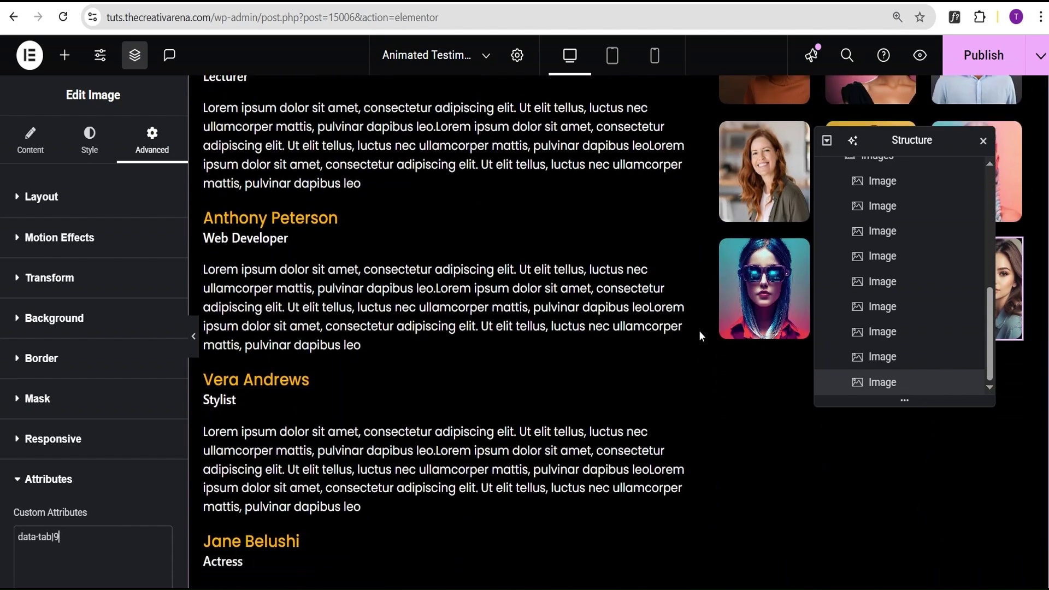
{"action": "scroll", "coordinate": [697, 328], "scroll_direction": "down", "scroll_amount": 5}
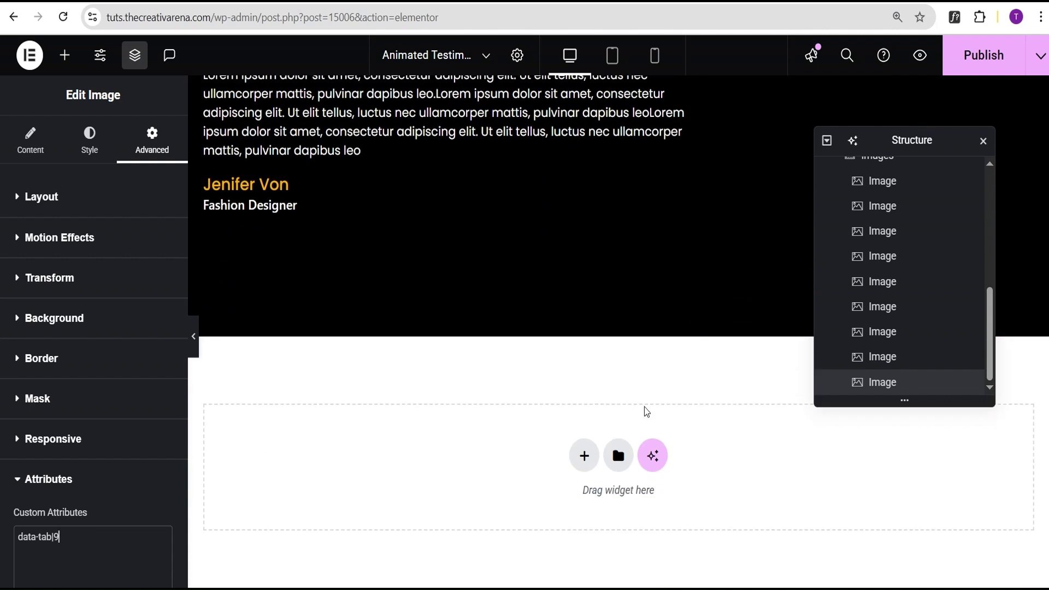
{"action": "left_click", "coordinate": [64, 55]}
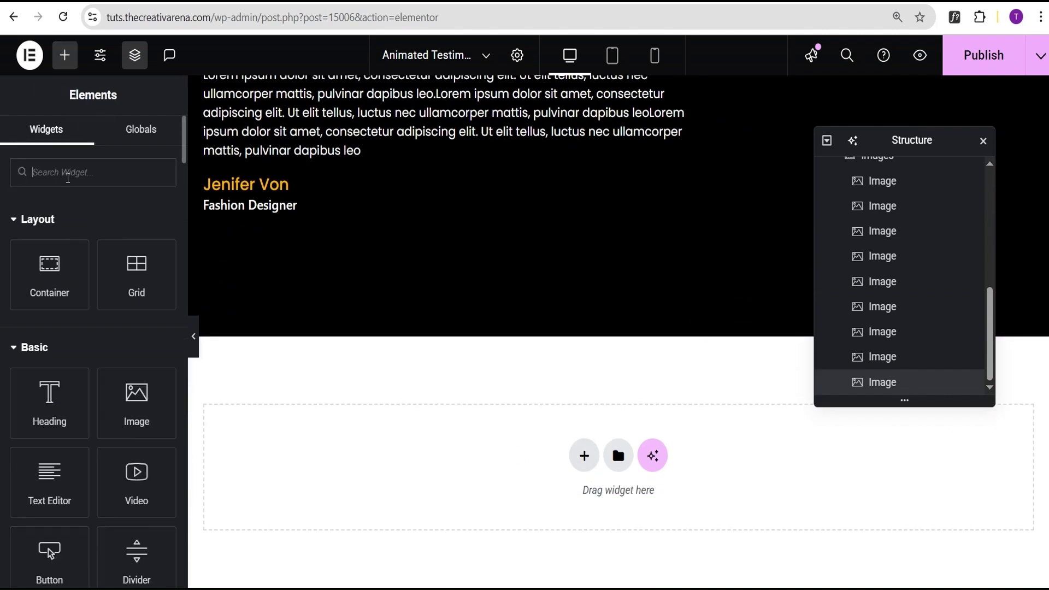
{"action": "type", "text": "htan"}
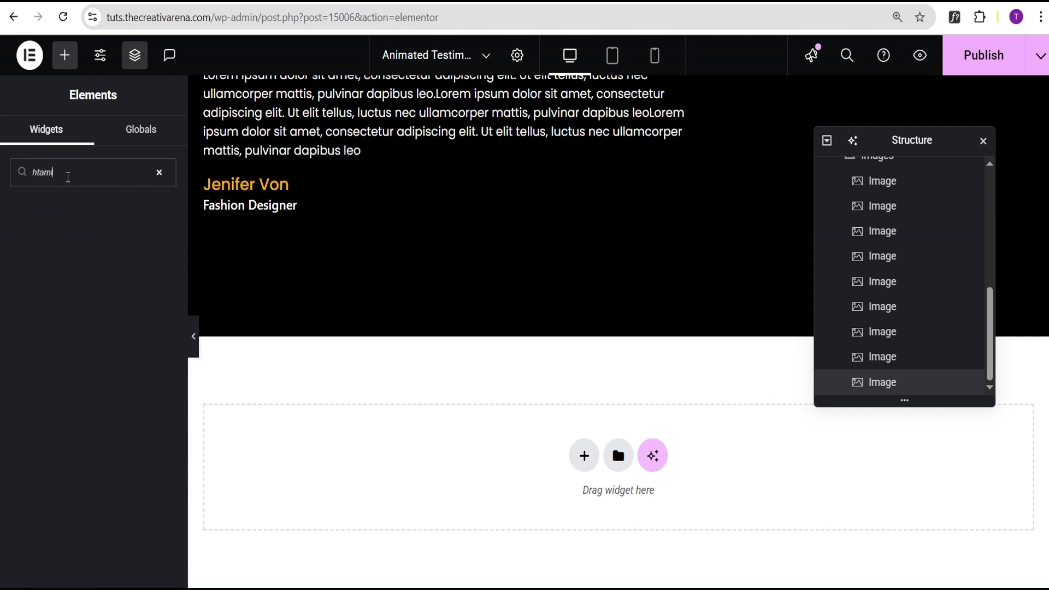
{"action": "key", "text": "BackSpace"}
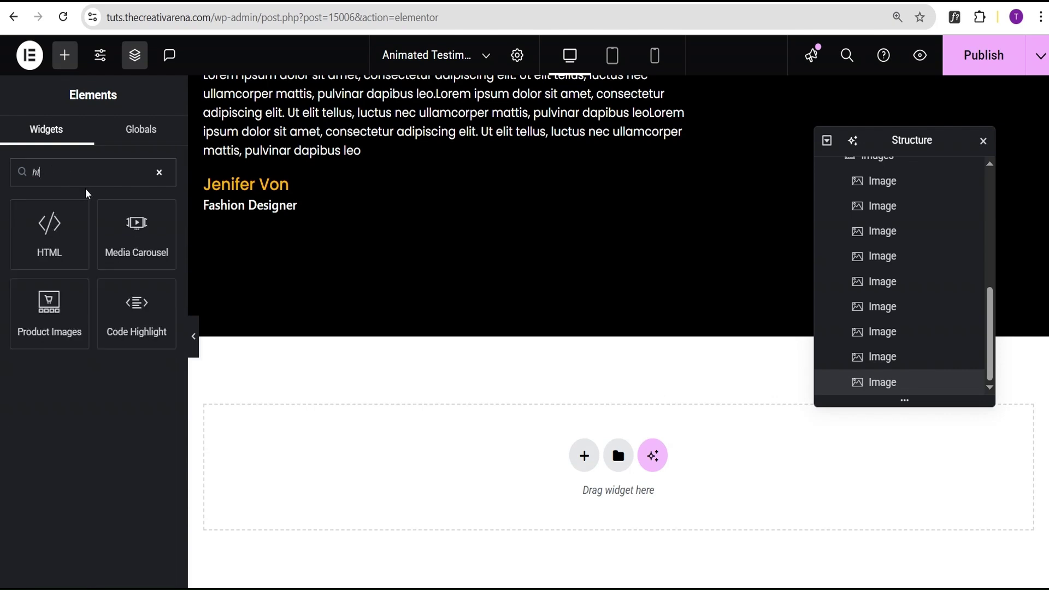
{"action": "type", "text": "ml"}
{"action": "left_click_drag", "start_coordinate": [48, 238], "coordinate": [545, 442]}
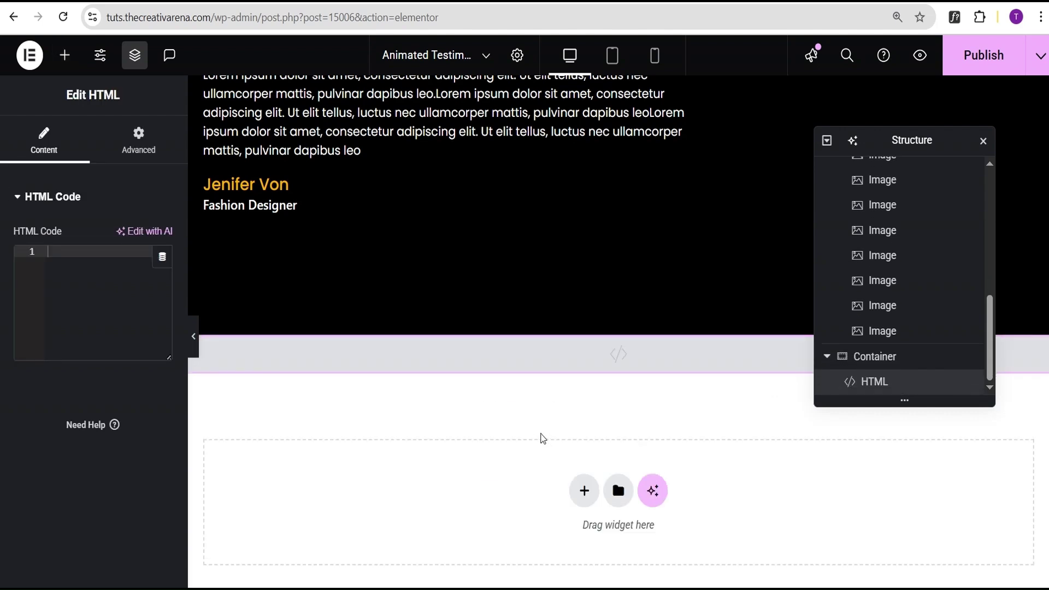
Collapse the new Container and the Images and Texts groups in the page structure.
{"action": "left_click", "coordinate": [827, 357]}
{"action": "scroll", "coordinate": [847, 262], "scroll_direction": "up", "scroll_amount": 5}
{"action": "left_click", "coordinate": [833, 282]}
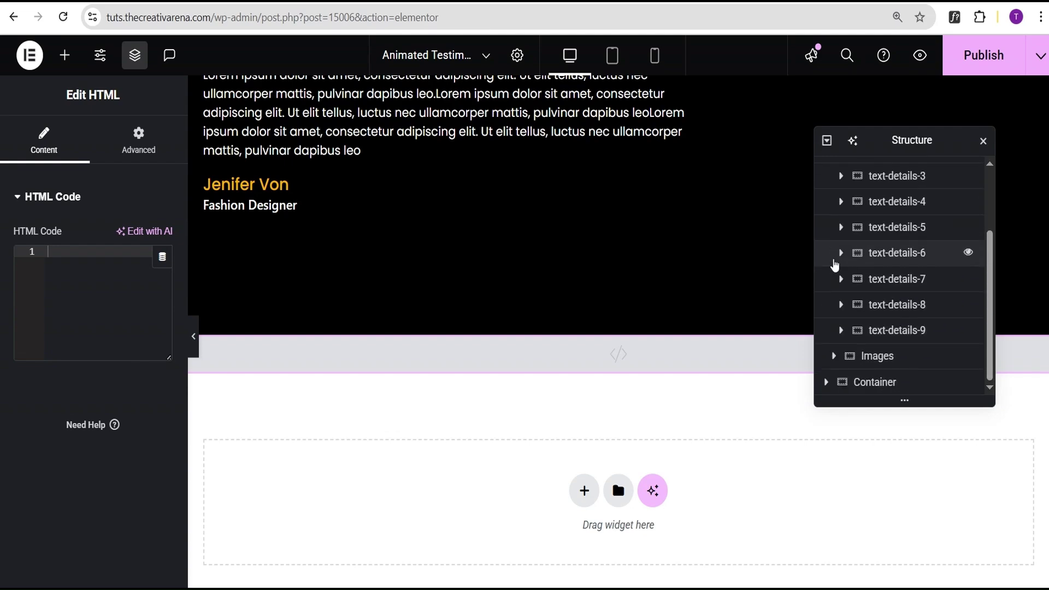
{"action": "scroll", "coordinate": [834, 265], "scroll_direction": "up", "scroll_amount": 4}
{"action": "left_click", "coordinate": [833, 195]}
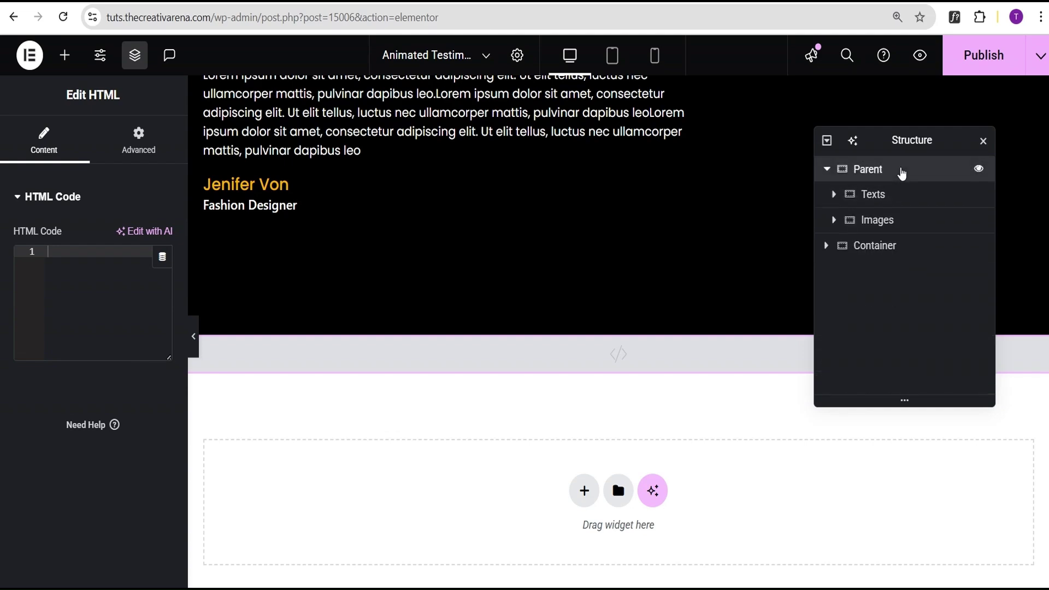
Copy the two .imagetab rules from the code file into the Parent container's custom CSS and close the structure view.
{"action": "left_click", "coordinate": [902, 170]}
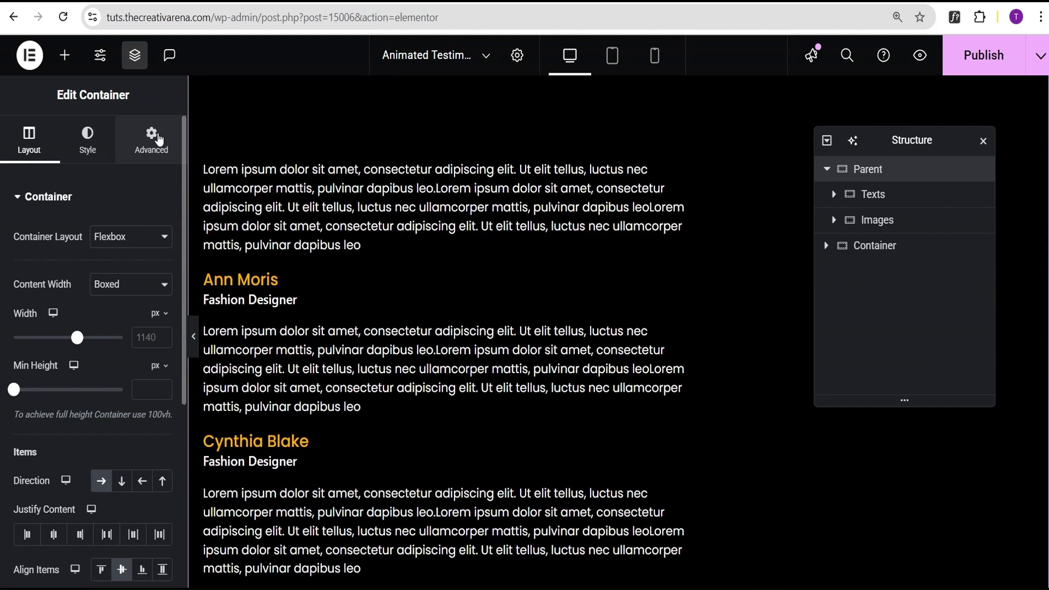
{"action": "left_click", "coordinate": [153, 137]}
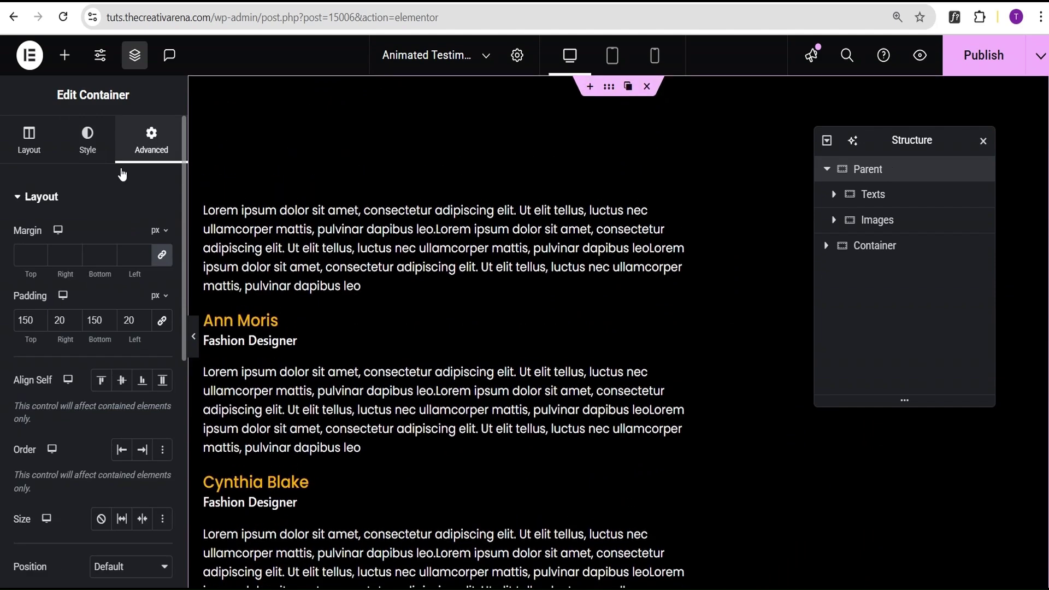
{"action": "scroll", "coordinate": [103, 273], "scroll_direction": "down", "scroll_amount": 8}
{"action": "left_click", "coordinate": [55, 479]}
{"action": "scroll", "coordinate": [71, 437], "scroll_direction": "down", "scroll_amount": 1}
{"action": "left_click", "coordinate": [84, 361]}
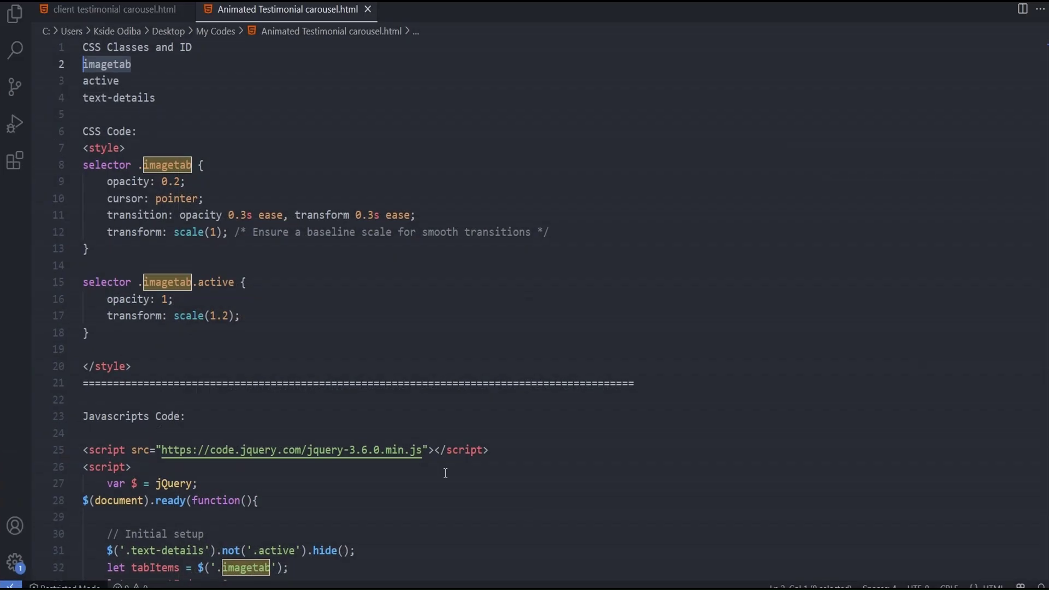
{"action": "key", "text": "alt+Tab"}
{"action": "left_click_drag", "start_coordinate": [86, 165], "coordinate": [134, 342]}
{"action": "key", "text": "ctrl+c"}
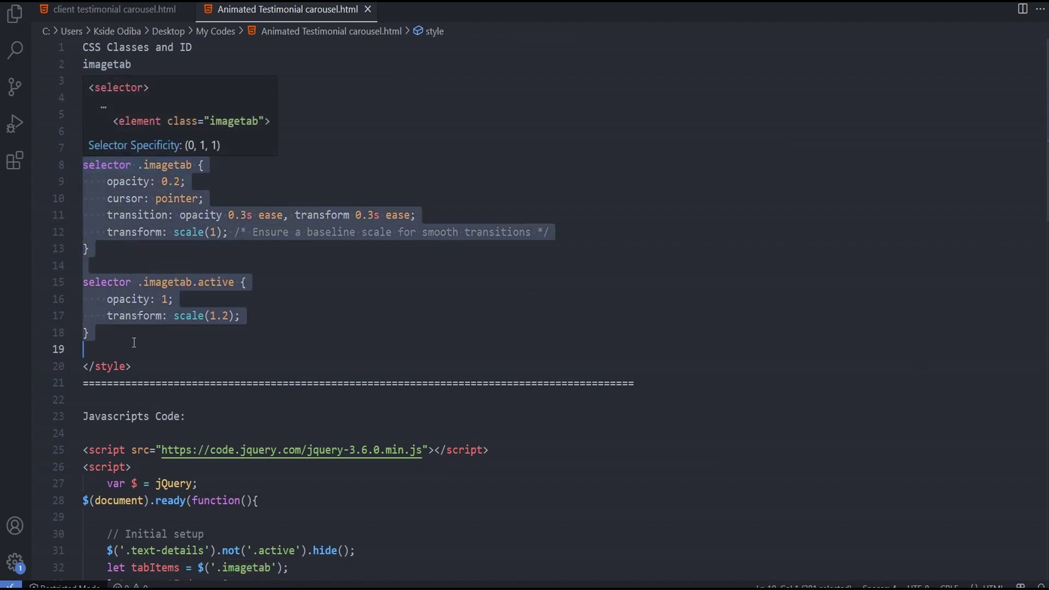
{"action": "key", "text": "alt+Tab"}
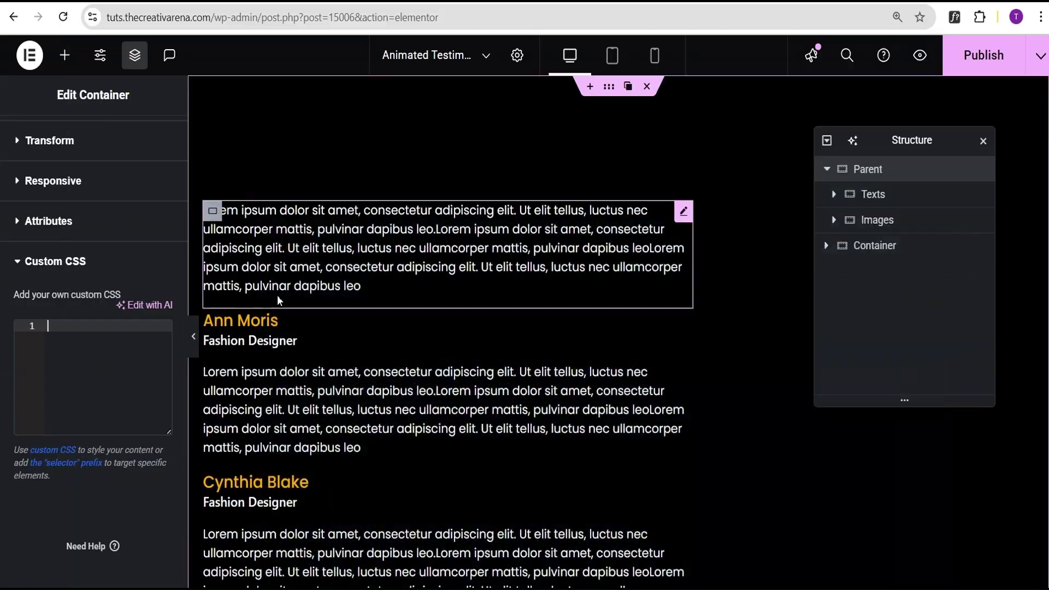
{"action": "key", "text": "ctrl+v"}
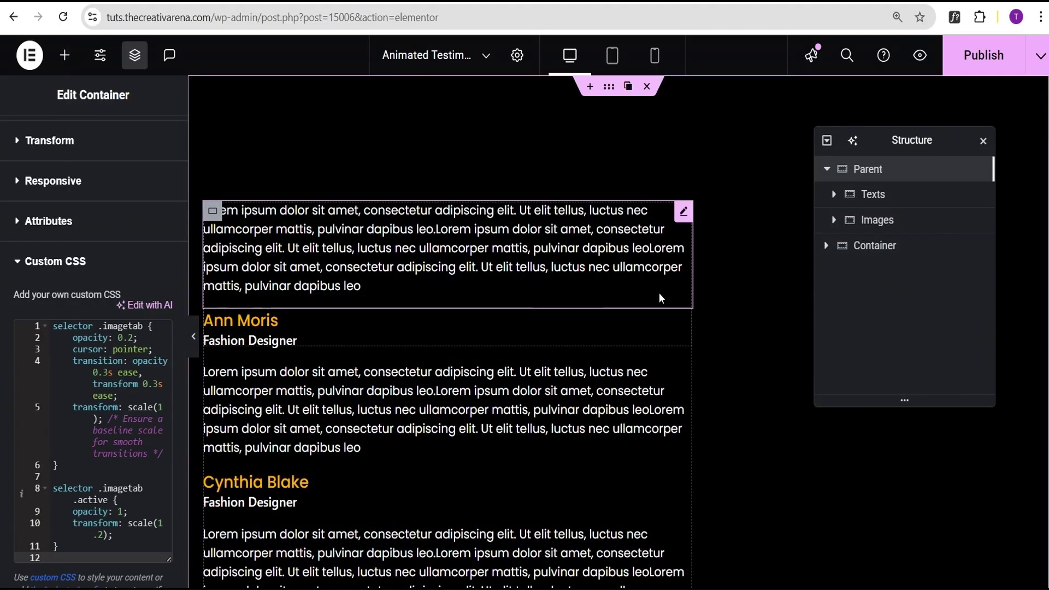
{"action": "scroll", "coordinate": [733, 282], "scroll_direction": "down", "scroll_amount": 8}
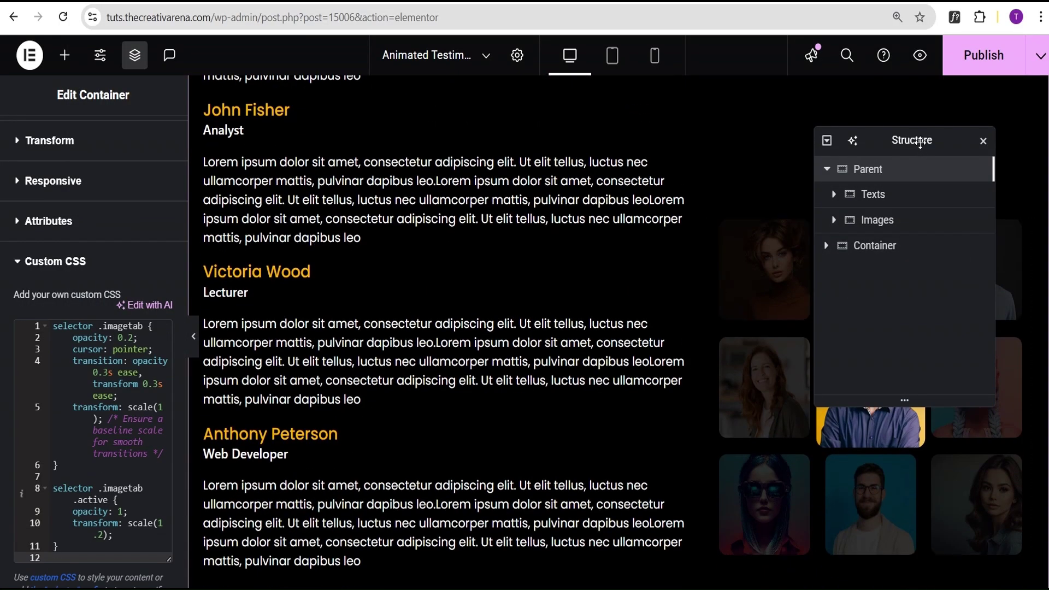
{"action": "left_click", "coordinate": [982, 141]}
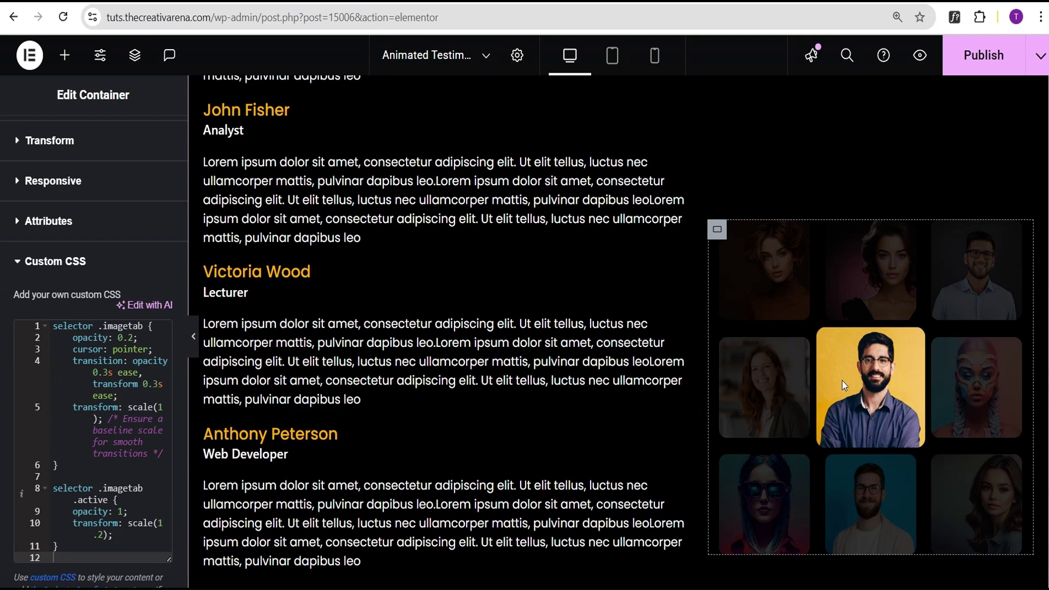
Copy the jQuery and tab script from the code file's Javascripts Code section into the HTML widget.
{"action": "scroll", "coordinate": [311, 390], "scroll_direction": "down", "scroll_amount": 15}
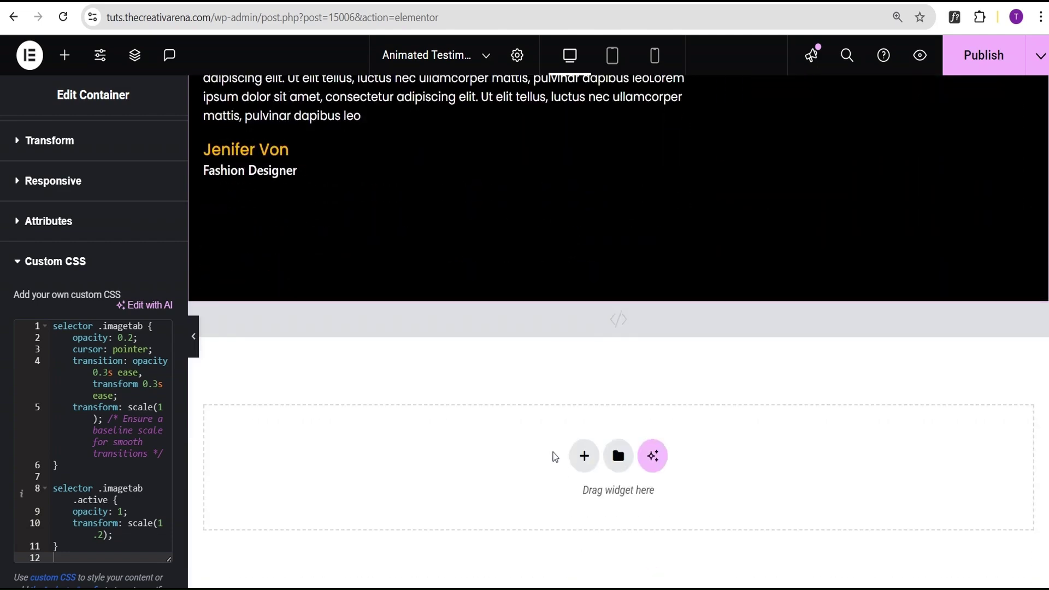
{"action": "left_click", "coordinate": [456, 324]}
{"action": "left_click", "coordinate": [68, 282]}
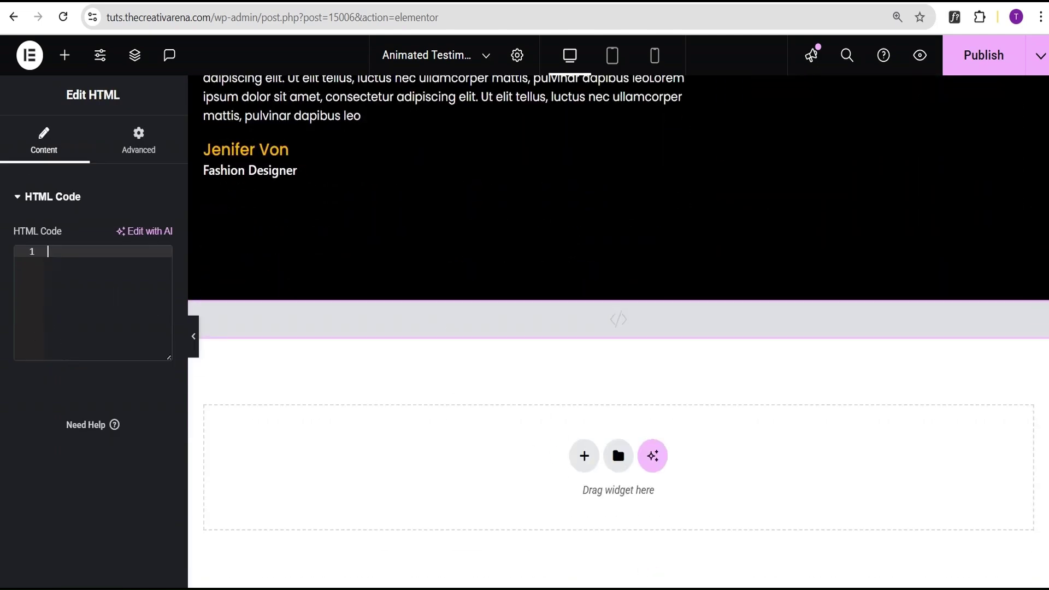
{"action": "key", "text": "alt+Tab"}
{"action": "scroll", "coordinate": [123, 340], "scroll_direction": "down", "scroll_amount": 2}
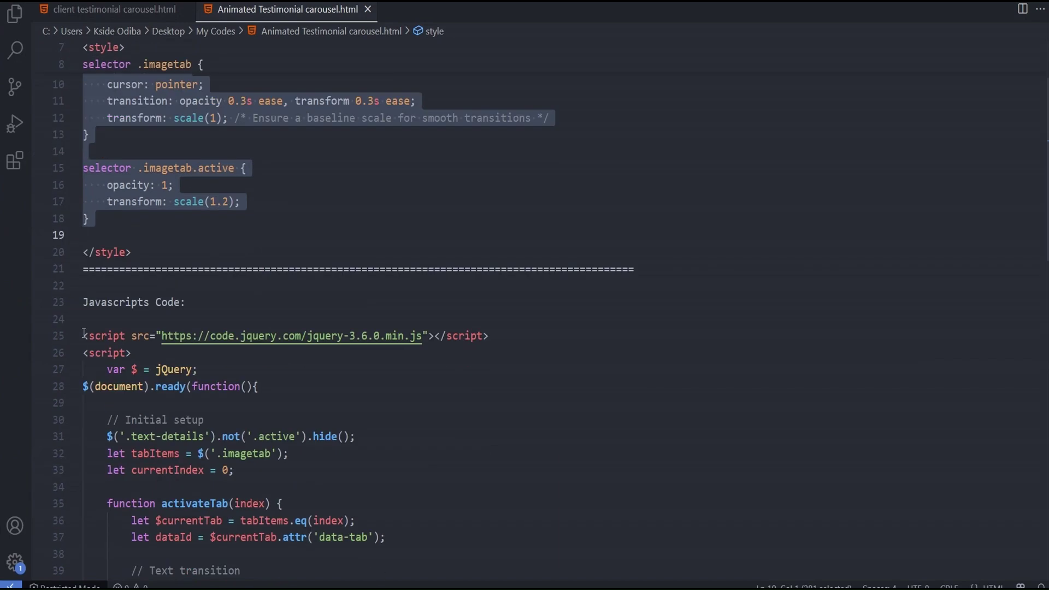
{"action": "left_click_drag", "start_coordinate": [85, 331], "coordinate": [184, 541]}
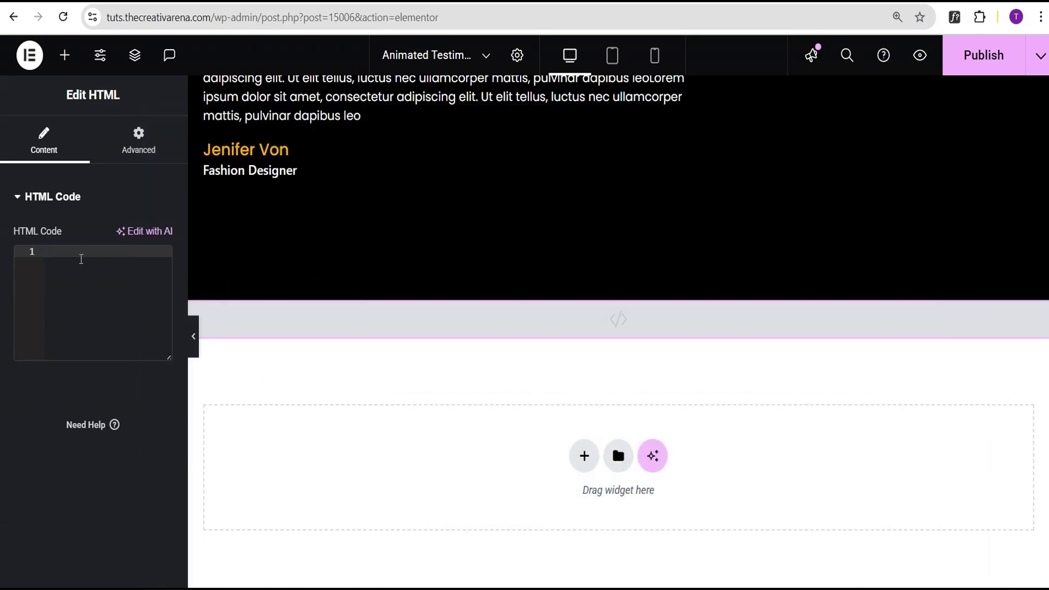
{"action": "key", "text": "ctrl+v"}
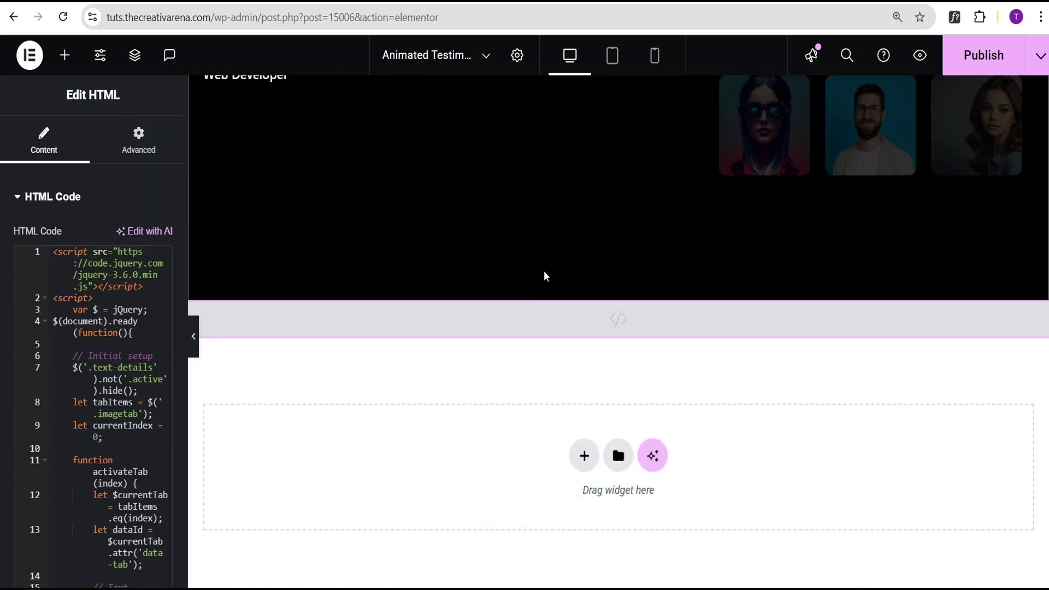
Check the testimonial section at full canvas width with the editing sidebar temporarily hidden.
{"action": "scroll", "coordinate": [543, 270], "scroll_direction": "up", "scroll_amount": 4}
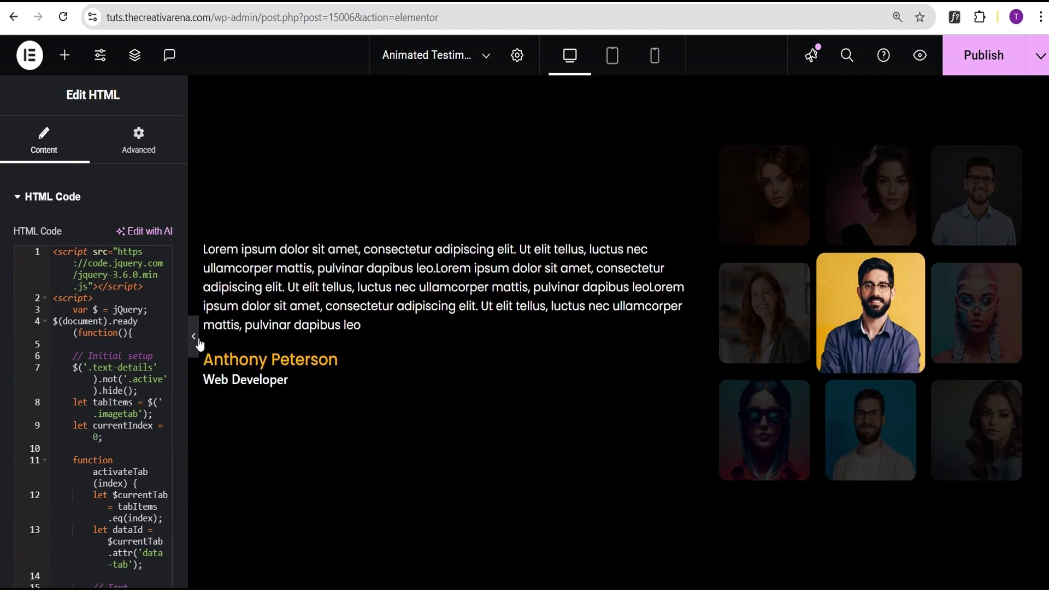
{"action": "left_click", "coordinate": [193, 339]}
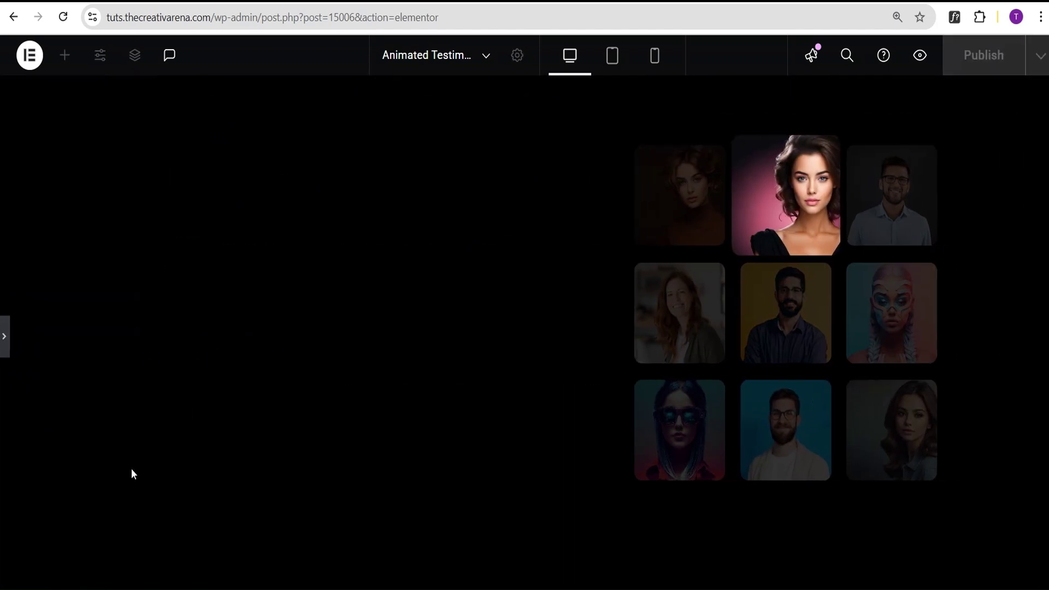
{"action": "left_click", "coordinate": [6, 339]}
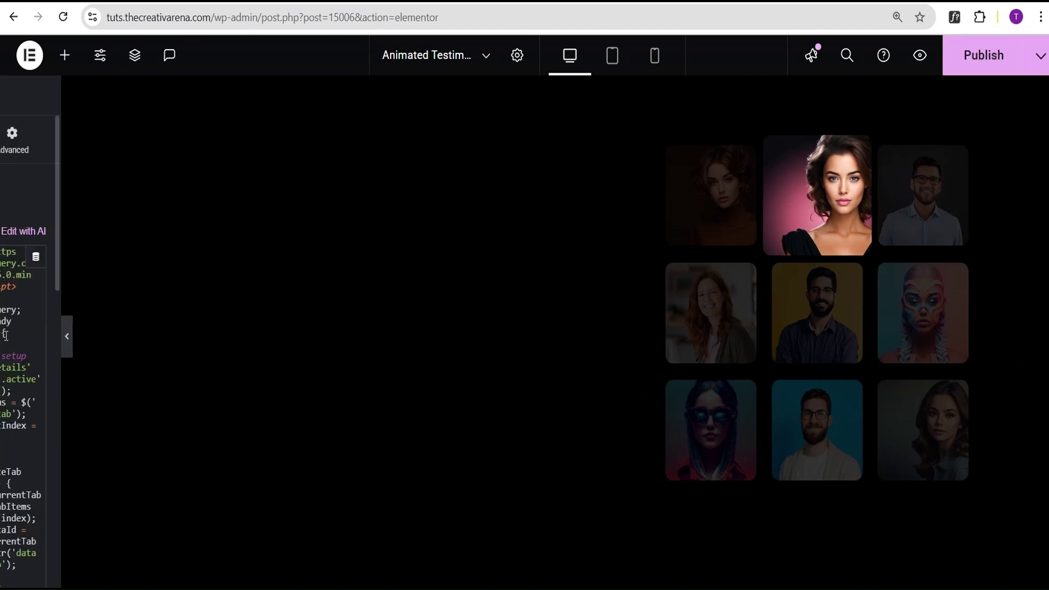
Publish the page and test the fifth and eighth portraits in its front-end preview.
{"action": "left_click", "coordinate": [986, 63]}
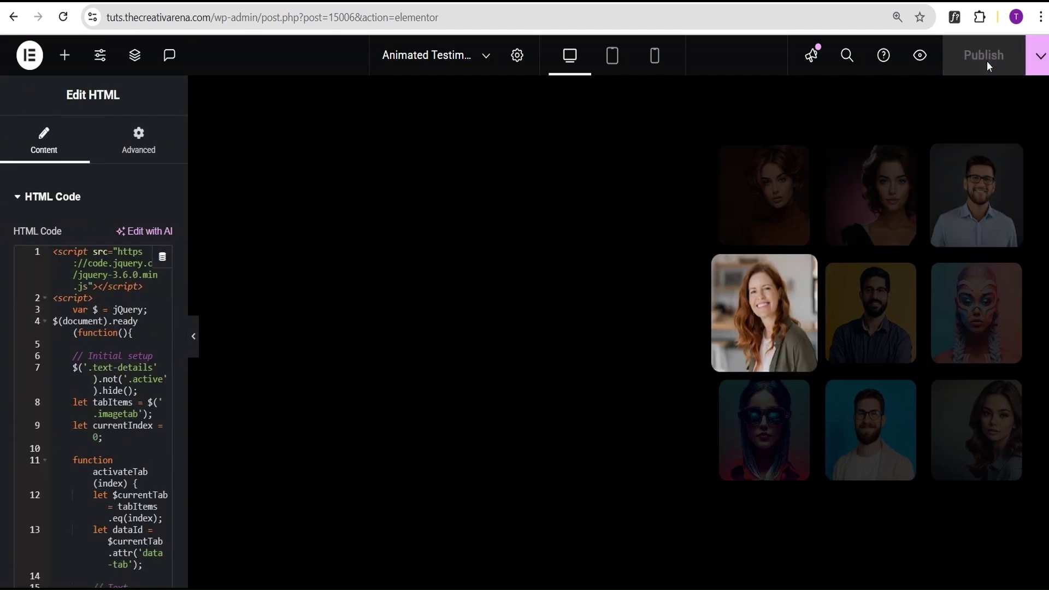
{"action": "left_click", "coordinate": [923, 61]}
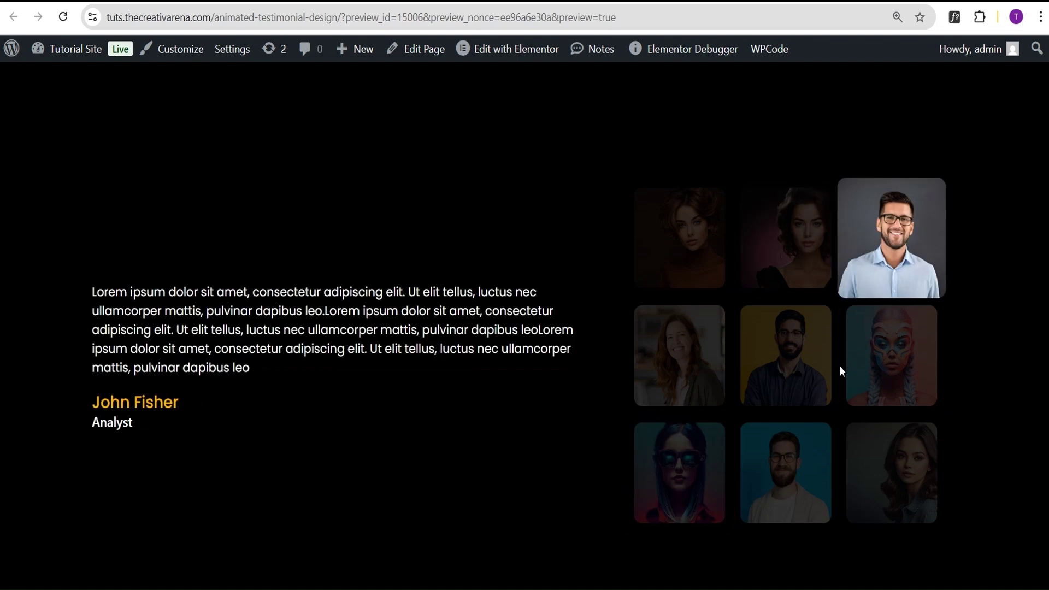
{"action": "left_click", "coordinate": [818, 370]}
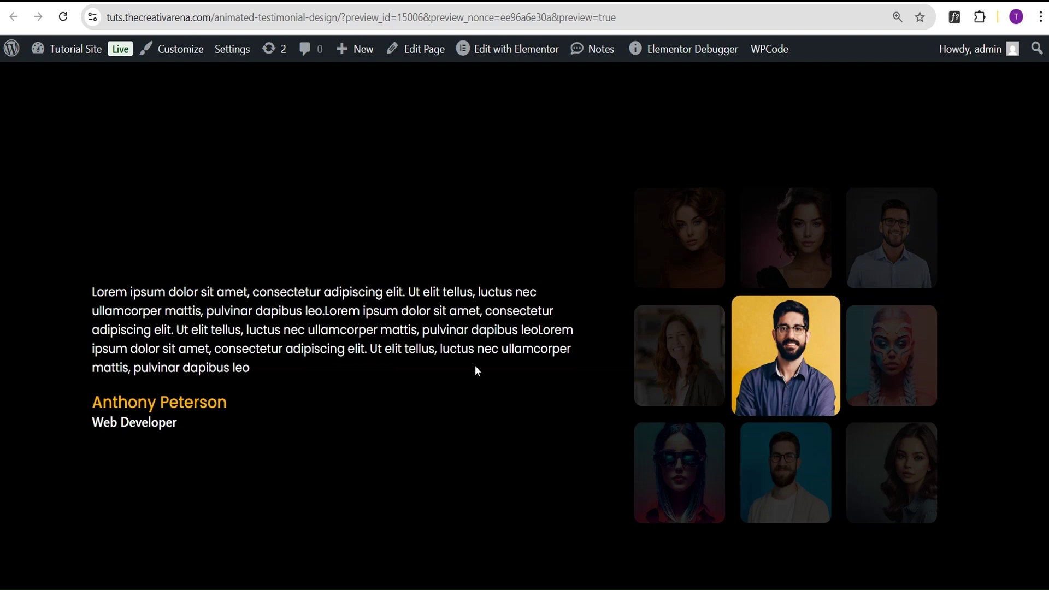
{"action": "left_click", "coordinate": [796, 473]}
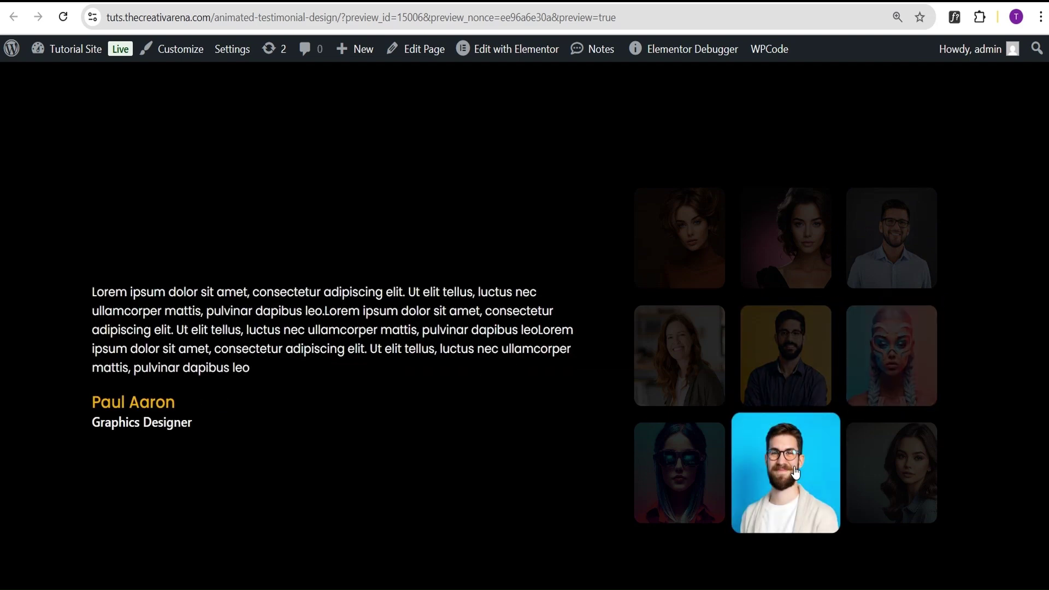